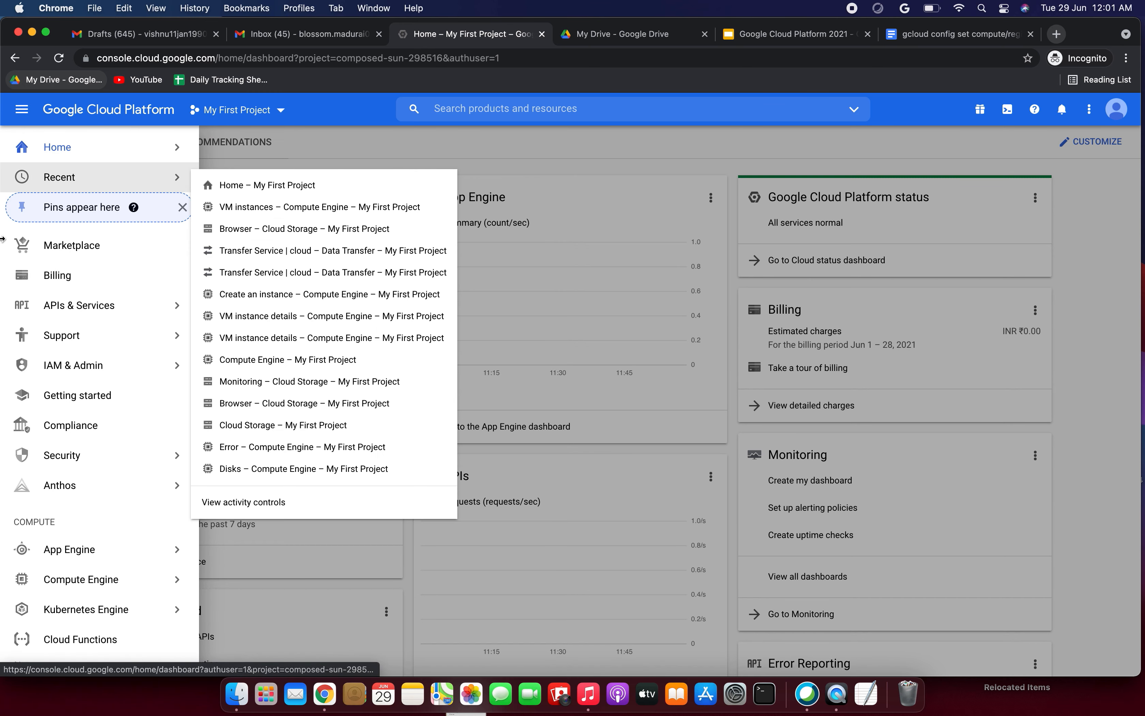
{"action": "left_click", "coordinate": [346, 162]}
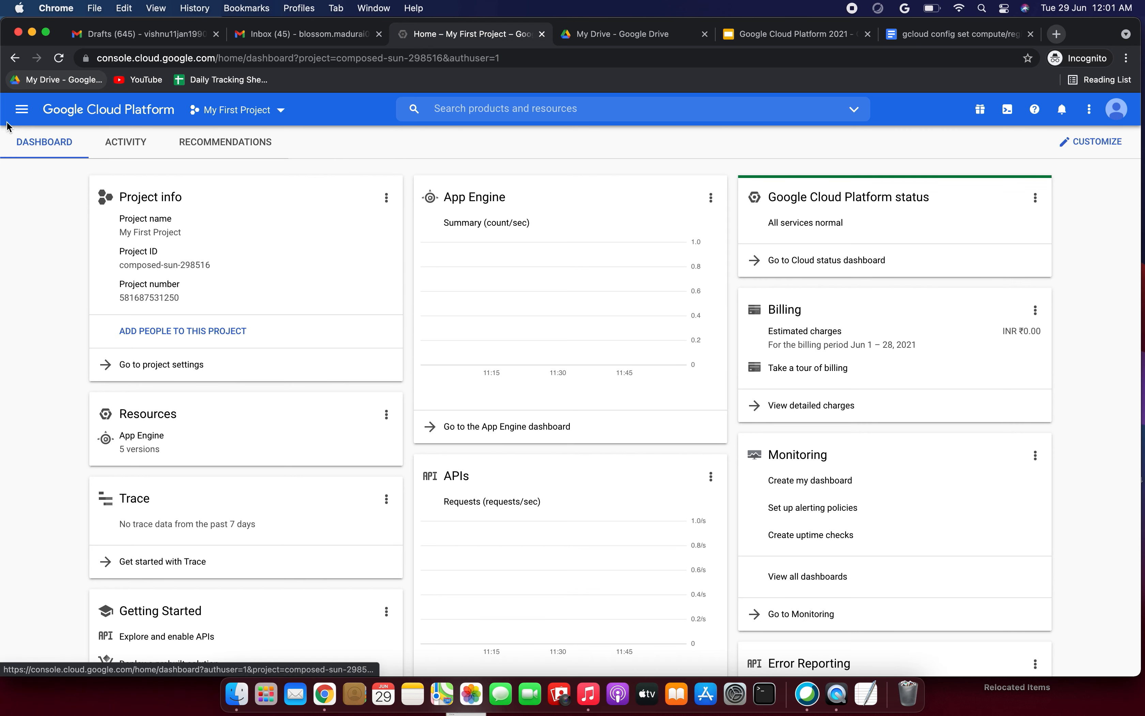
{"action": "left_click", "coordinate": [22, 109]}
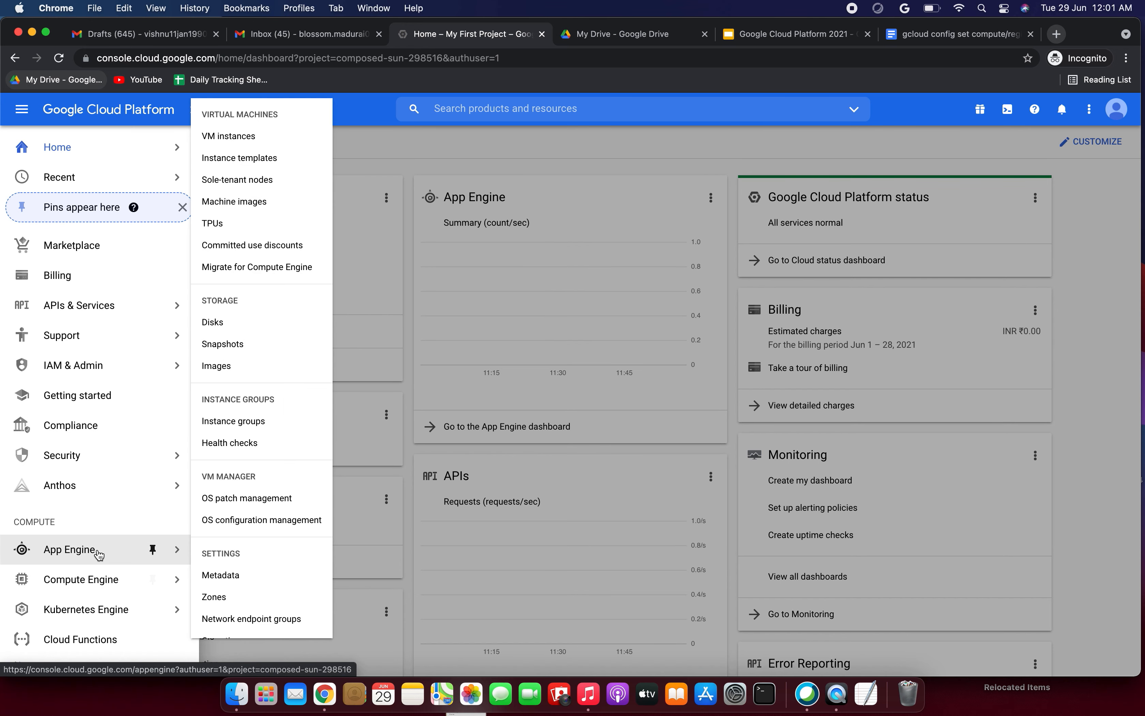
{"action": "scroll", "coordinate": [95, 549], "scroll_direction": "down", "scroll_amount": 3}
{"action": "mouse_move", "coordinate": [70, 608]}
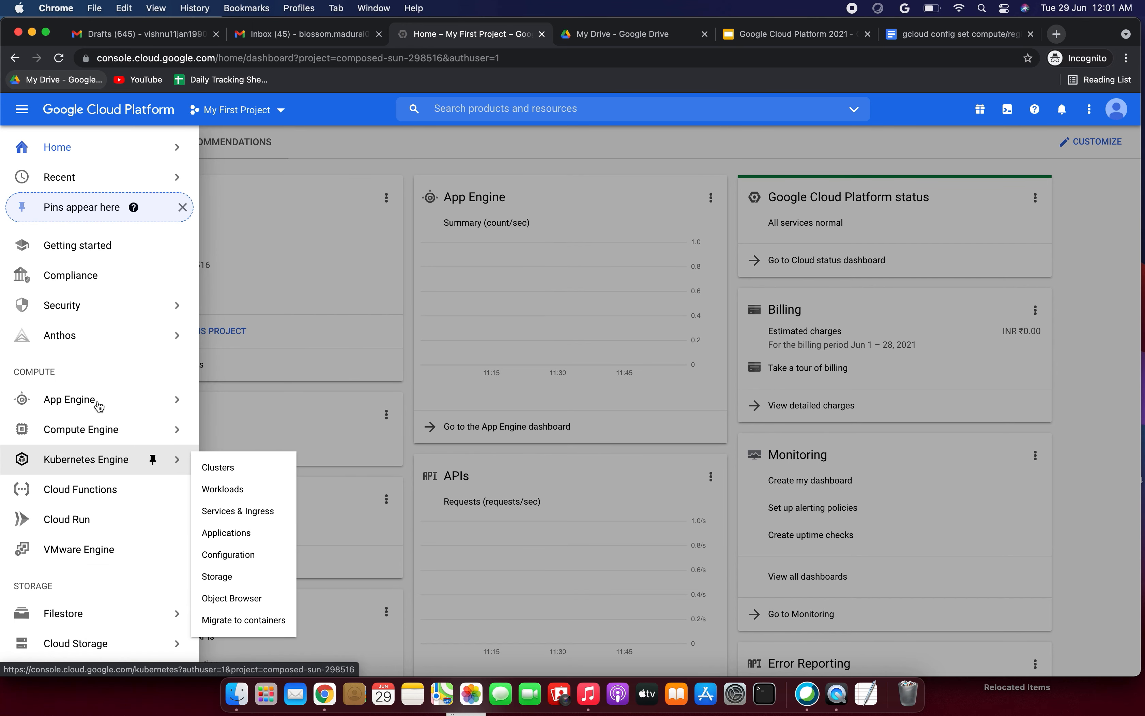
{"action": "mouse_move", "coordinate": [95, 432]}
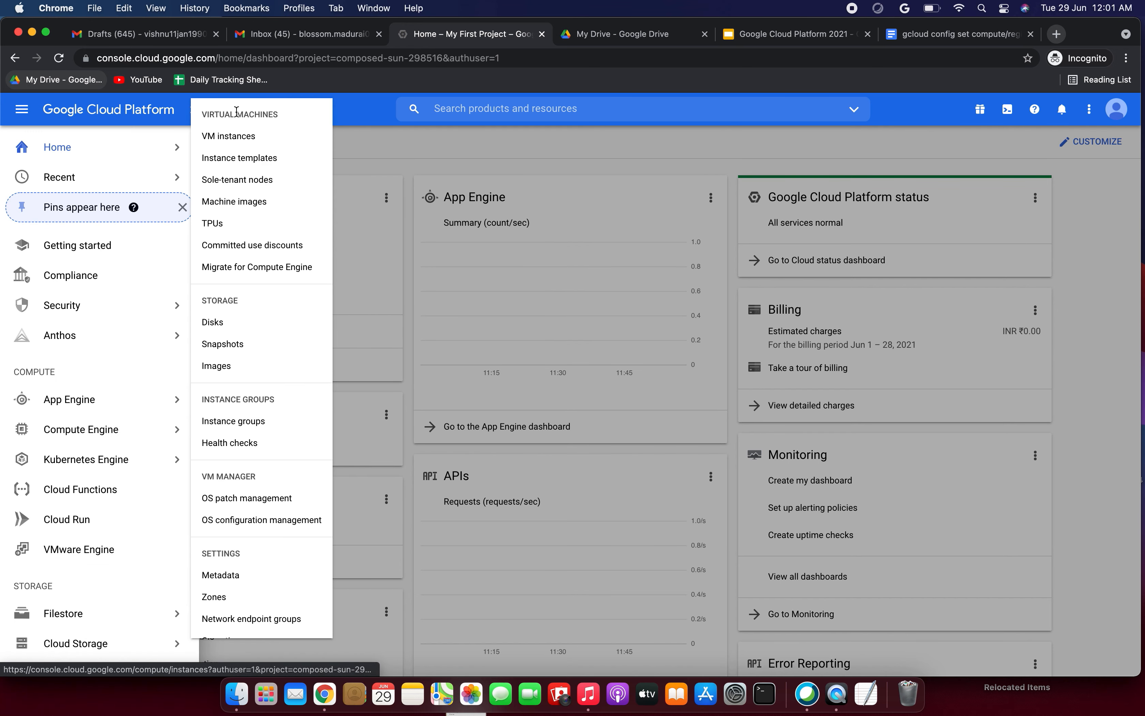
{"action": "left_click", "coordinate": [258, 128]}
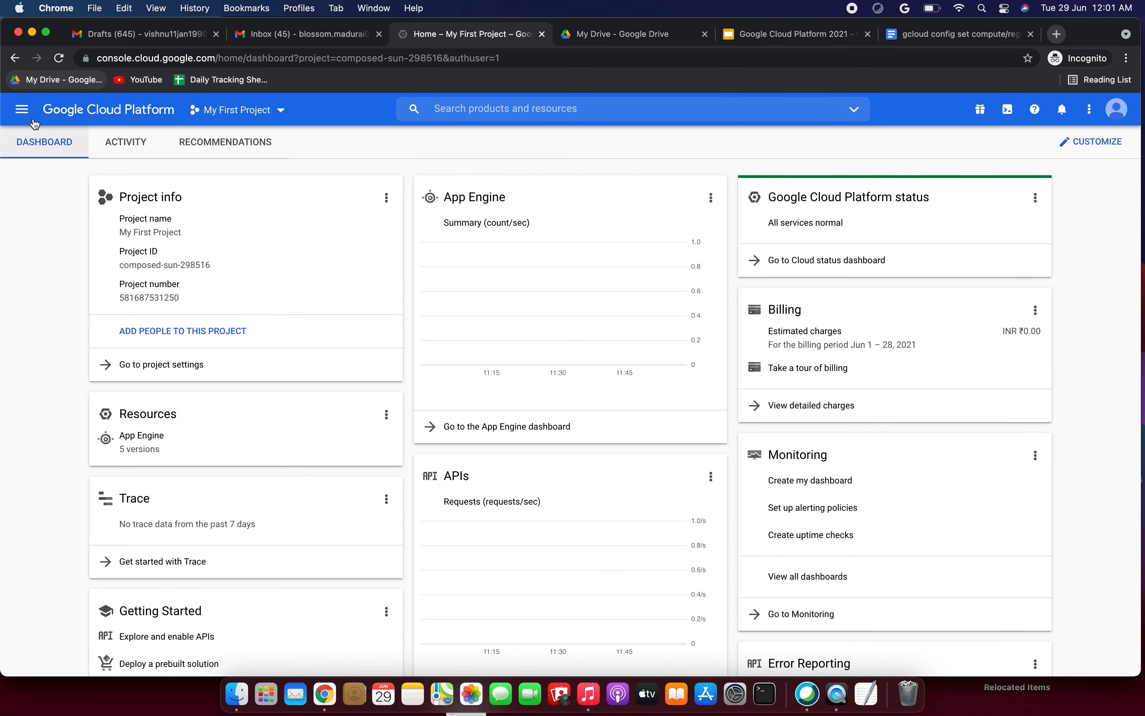
Step: Open the VM instances page of Compute Engine
{"action": "left_click", "coordinate": [22, 110]}
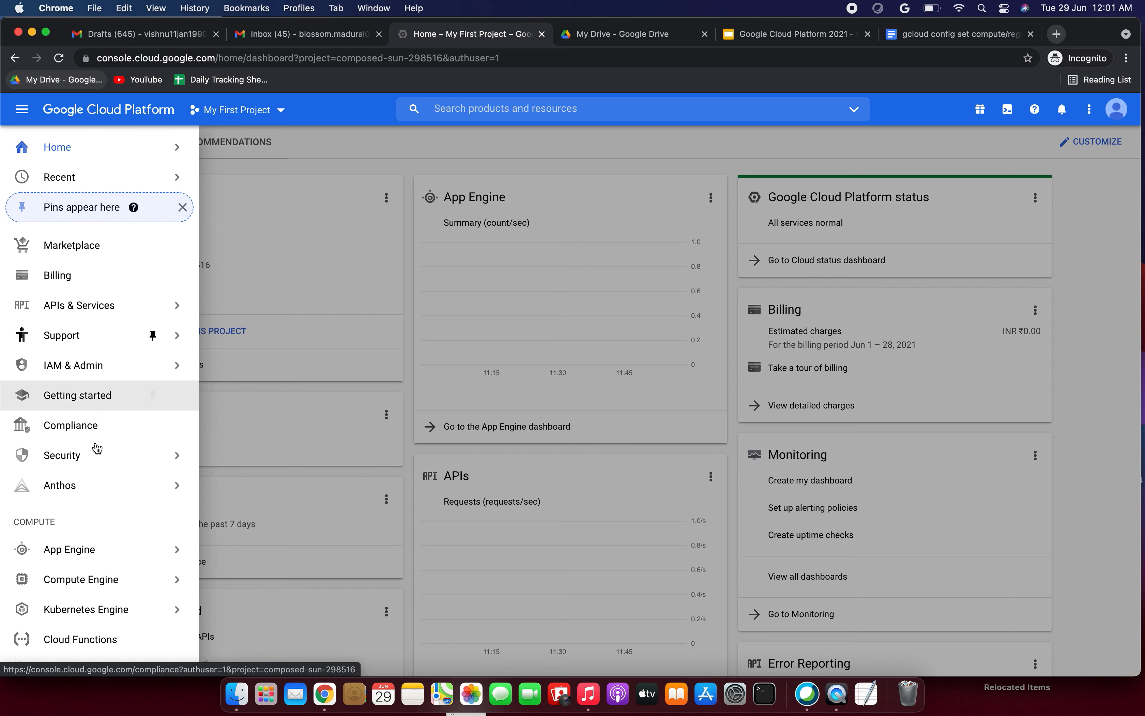
{"action": "mouse_move", "coordinate": [92, 579]}
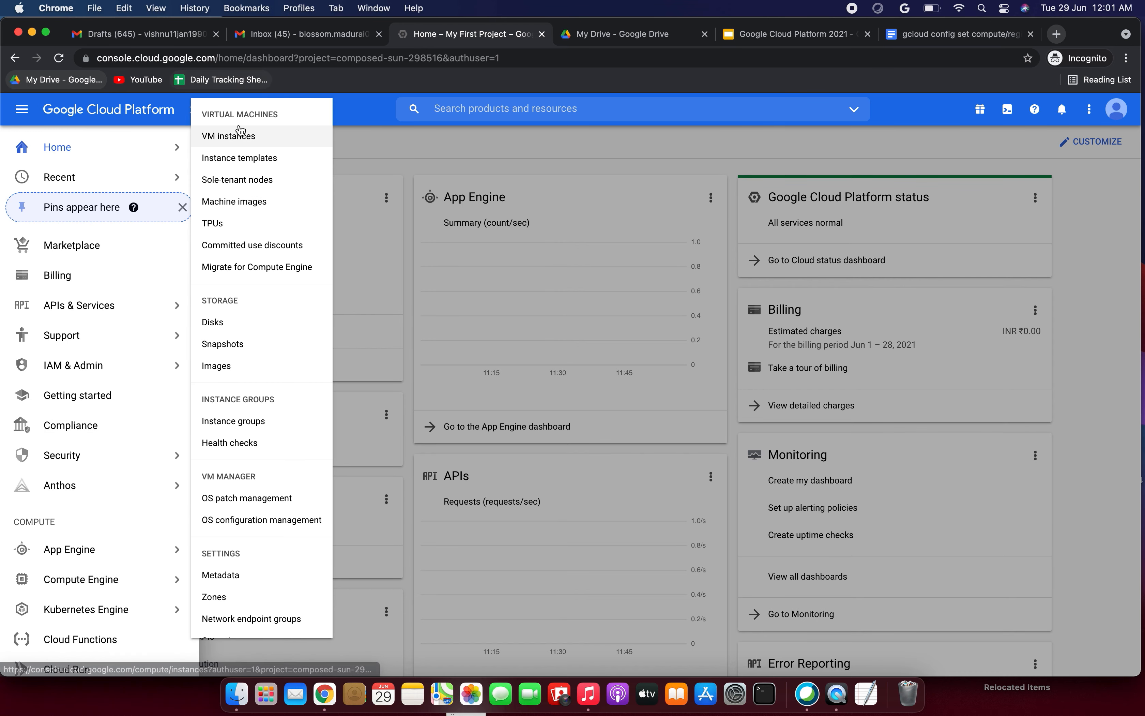
{"action": "left_click", "coordinate": [245, 136]}
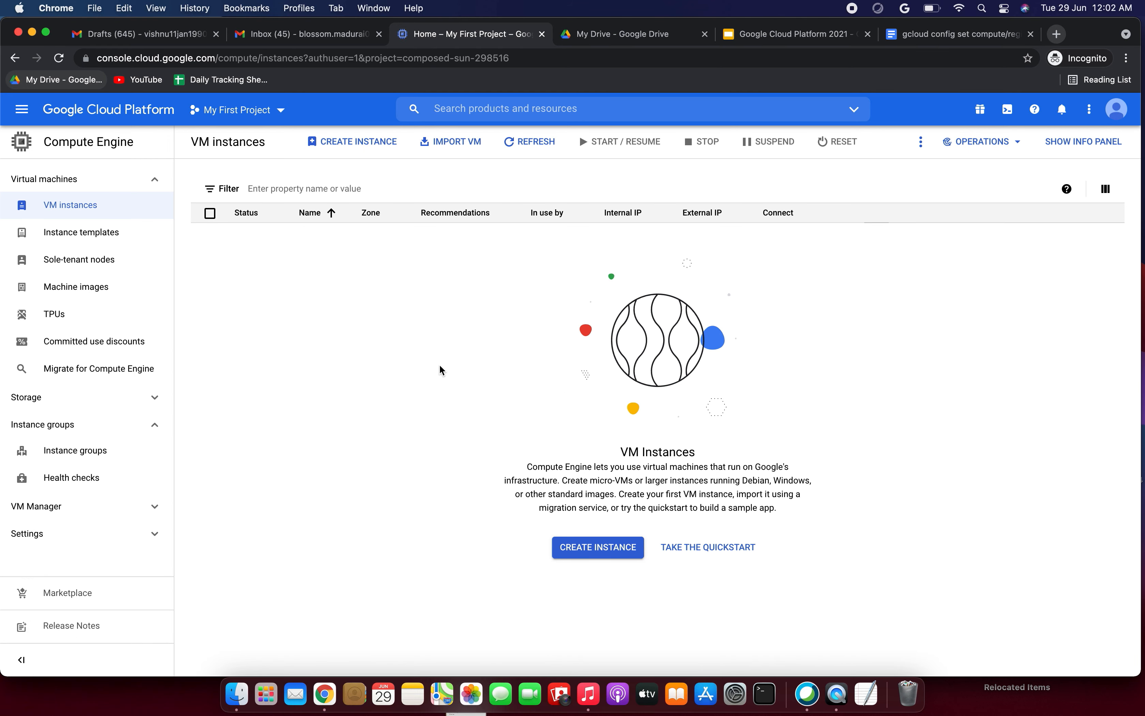
Step: Start creating a new VM instance and name it test-instance
{"action": "left_click_drag", "start_coordinate": [528, 466], "coordinate": [587, 462]}
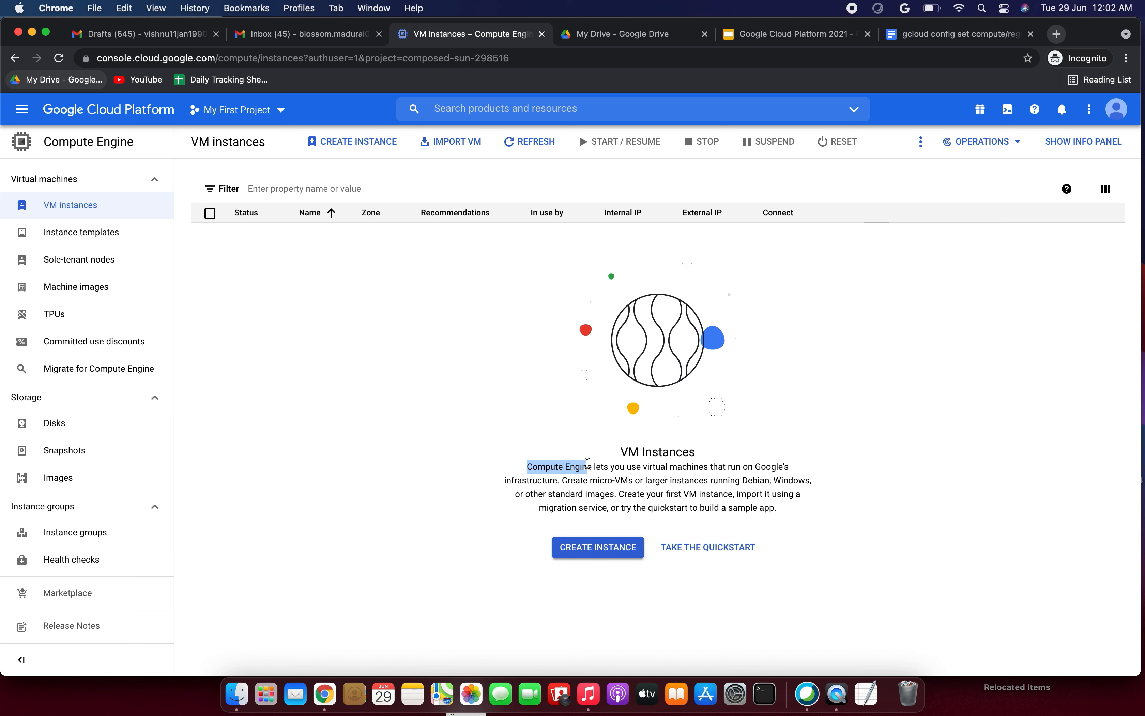
{"action": "left_click_drag", "start_coordinate": [511, 480], "coordinate": [553, 480]}
{"action": "left_click", "coordinate": [597, 546]}
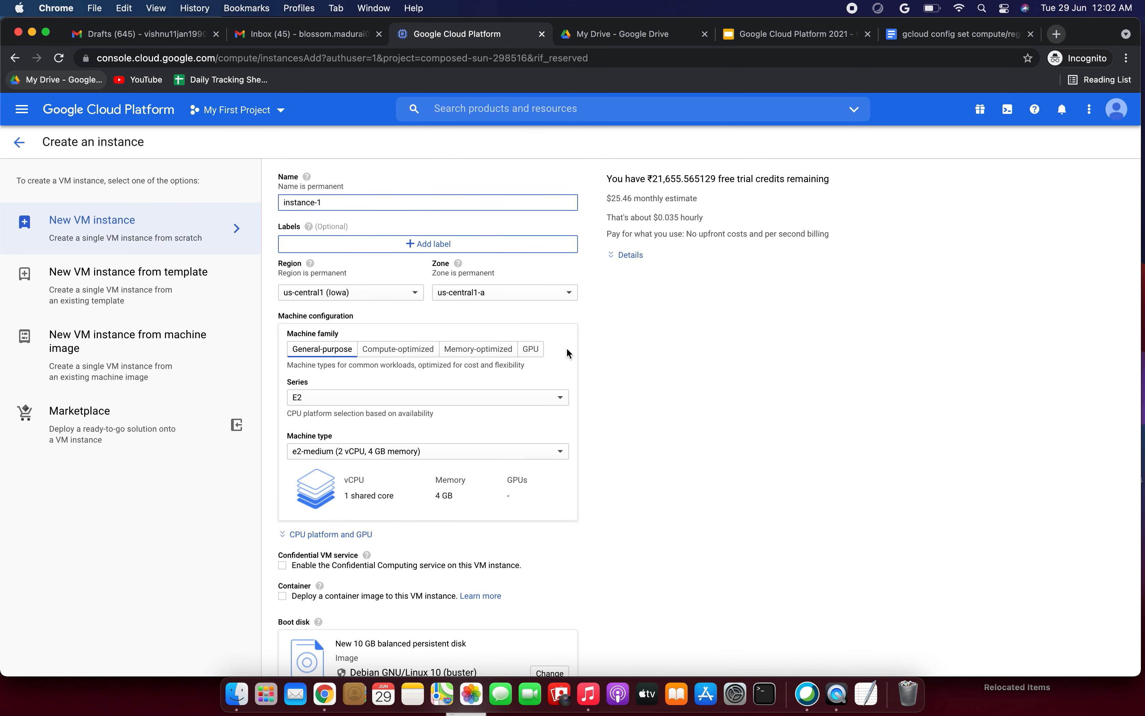
{"action": "triple_click", "coordinate": [334, 206]}
{"action": "type", "text": "test"}
{"action": "double_click", "coordinate": [348, 203]}
{"action": "left_click", "coordinate": [347, 202]}
{"action": "type", "text": "-"}
{"action": "triple_click", "coordinate": [348, 204]}
{"action": "left_click", "coordinate": [391, 191]}
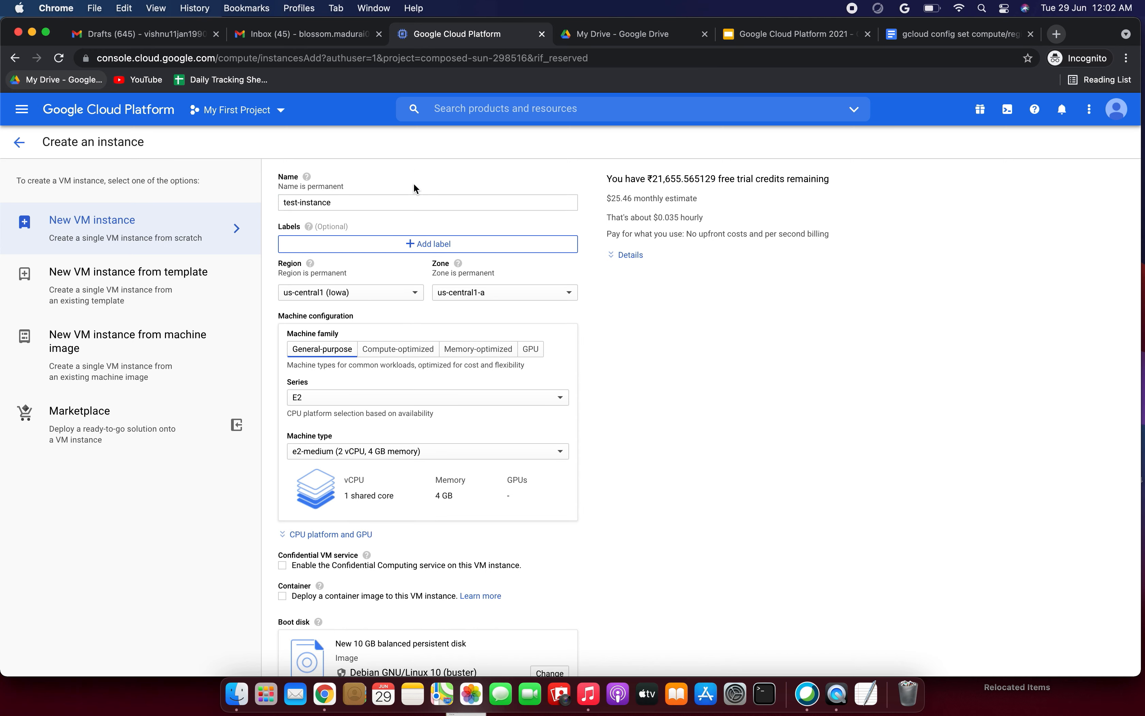
Step: Keep region us-central1 (Iowa) and zone us-central1-a, and create the VM instance with the default machine and boot disk configuration
{"action": "left_click", "coordinate": [348, 298]}
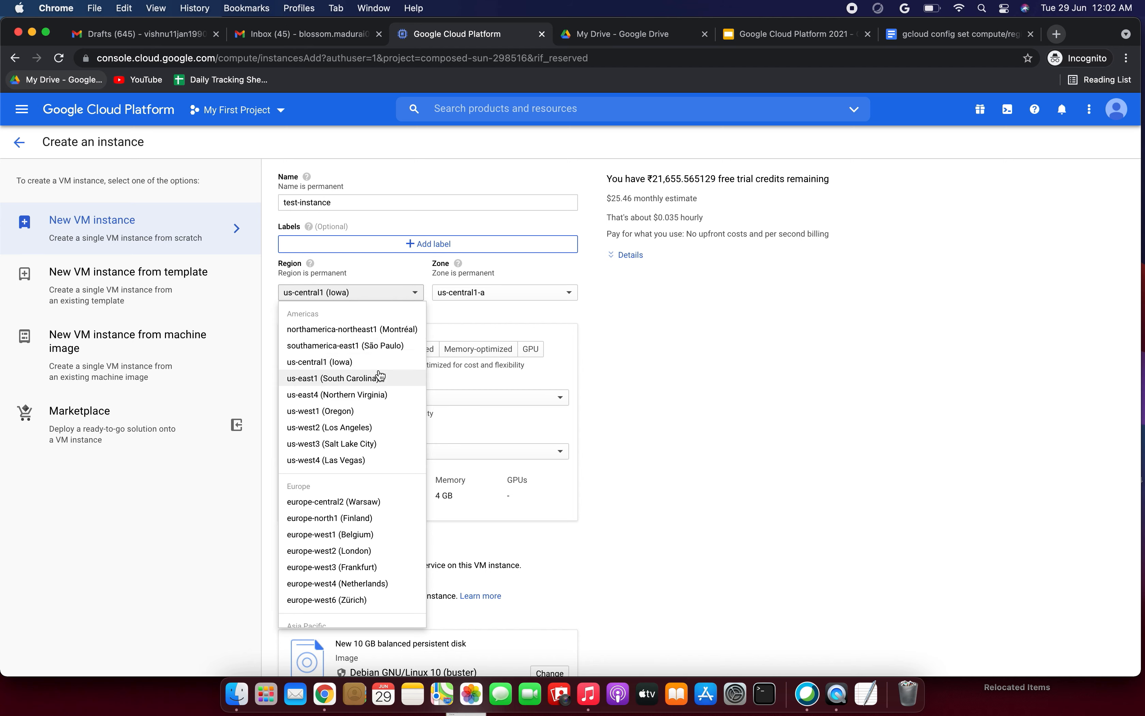
{"action": "left_click", "coordinate": [392, 268]}
{"action": "left_click", "coordinate": [374, 298]}
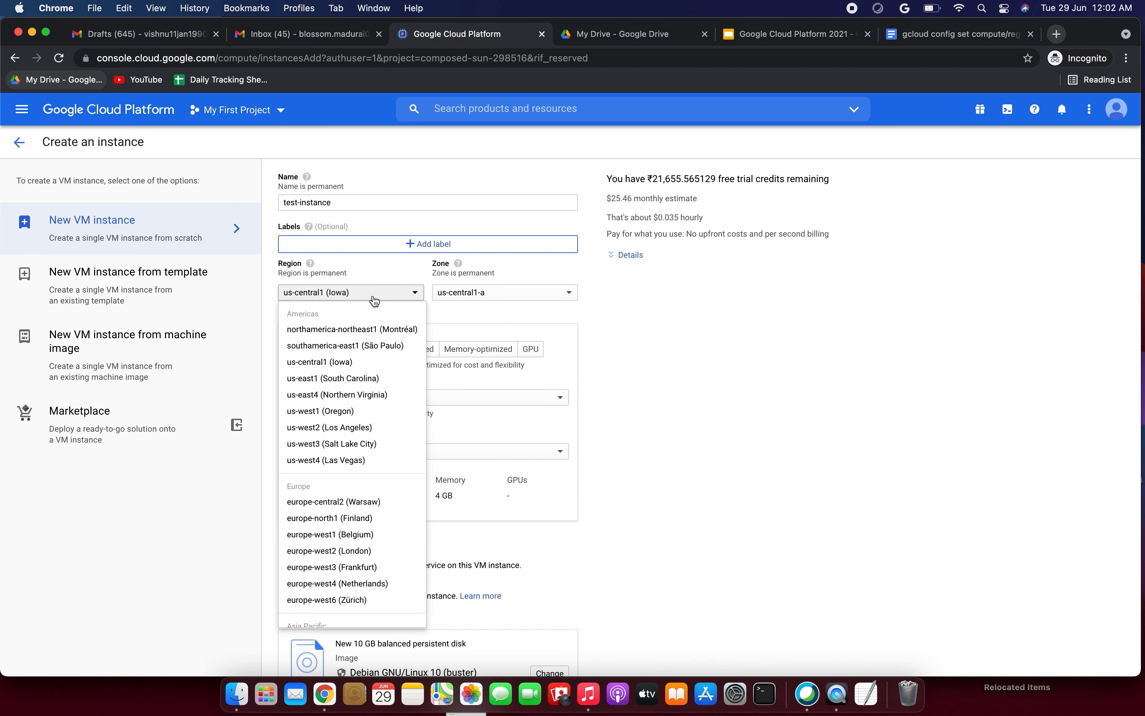
{"action": "left_click", "coordinate": [386, 274]}
{"action": "left_click", "coordinate": [486, 296]}
{"action": "left_click", "coordinate": [486, 296]}
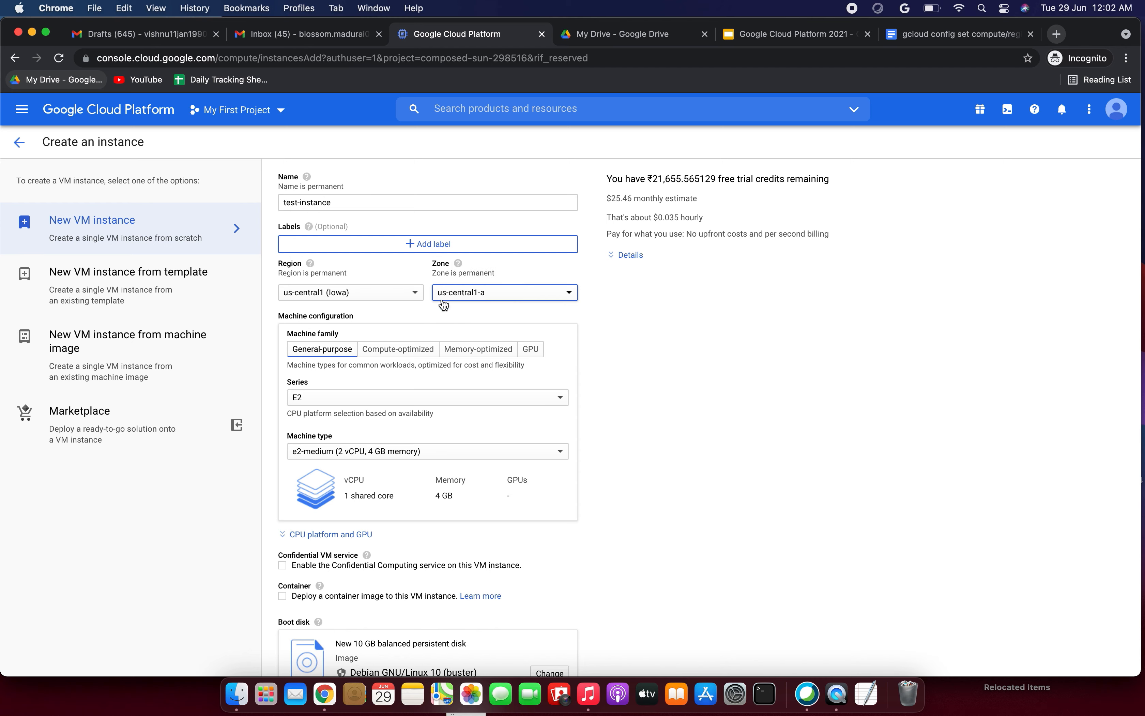
{"action": "scroll", "coordinate": [498, 314], "scroll_direction": "down", "scroll_amount": 2}
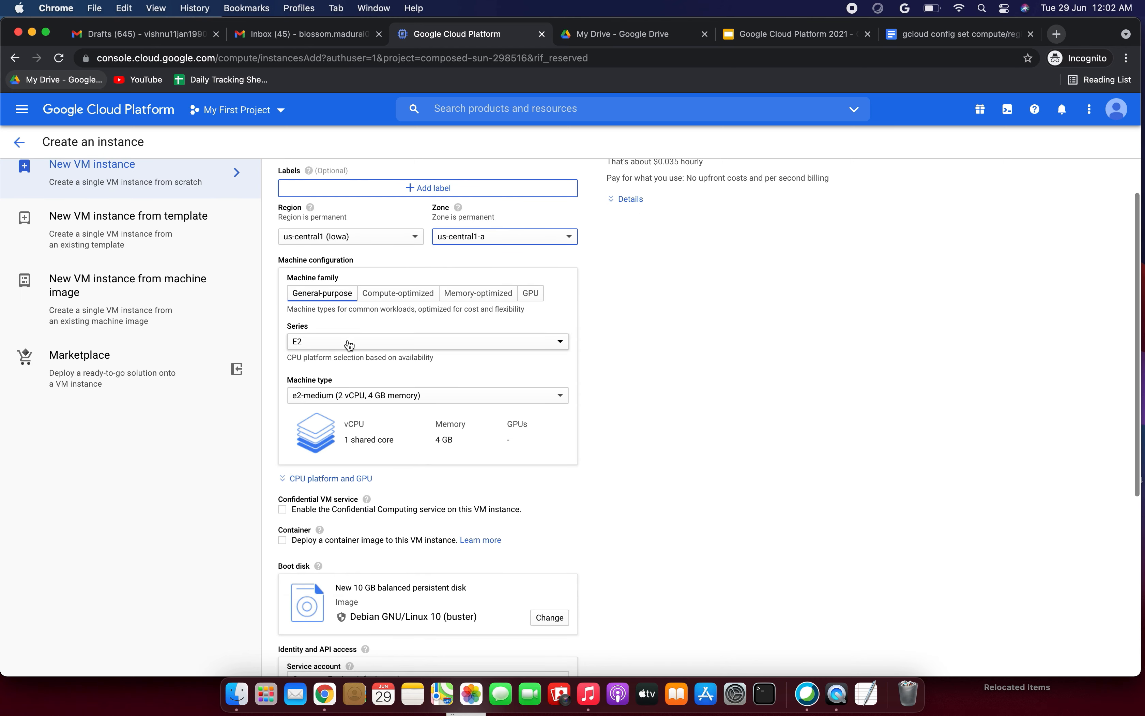
{"action": "scroll", "coordinate": [399, 412], "scroll_direction": "down", "scroll_amount": 6}
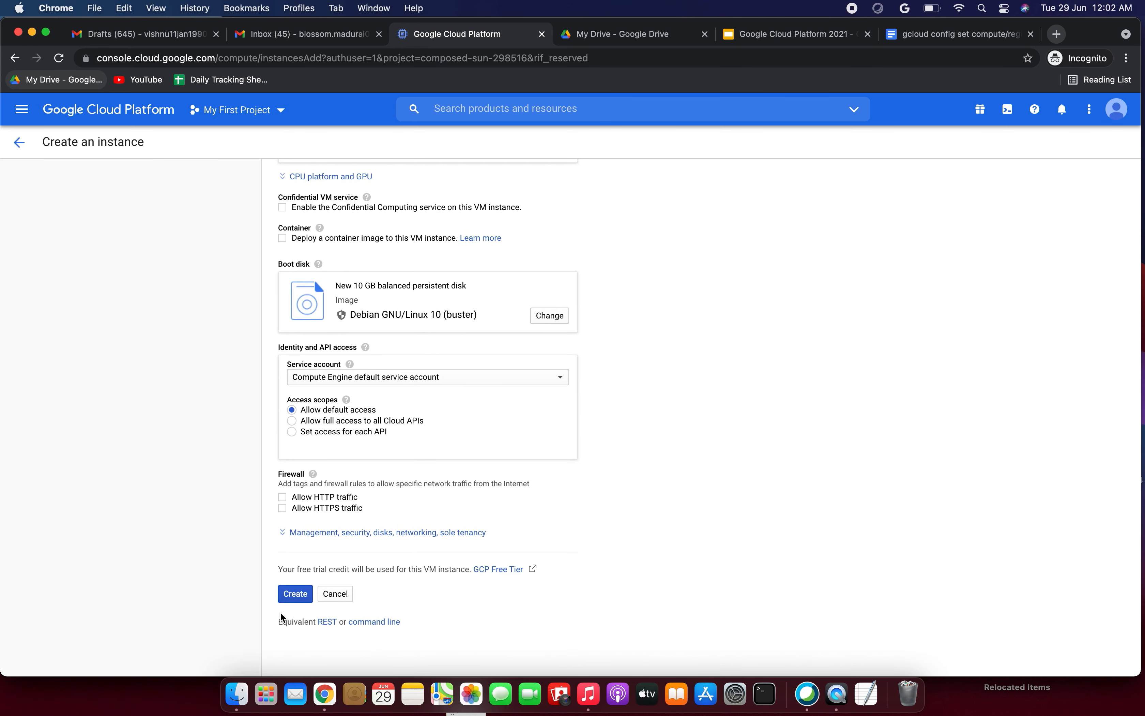
{"action": "left_click", "coordinate": [289, 599]}
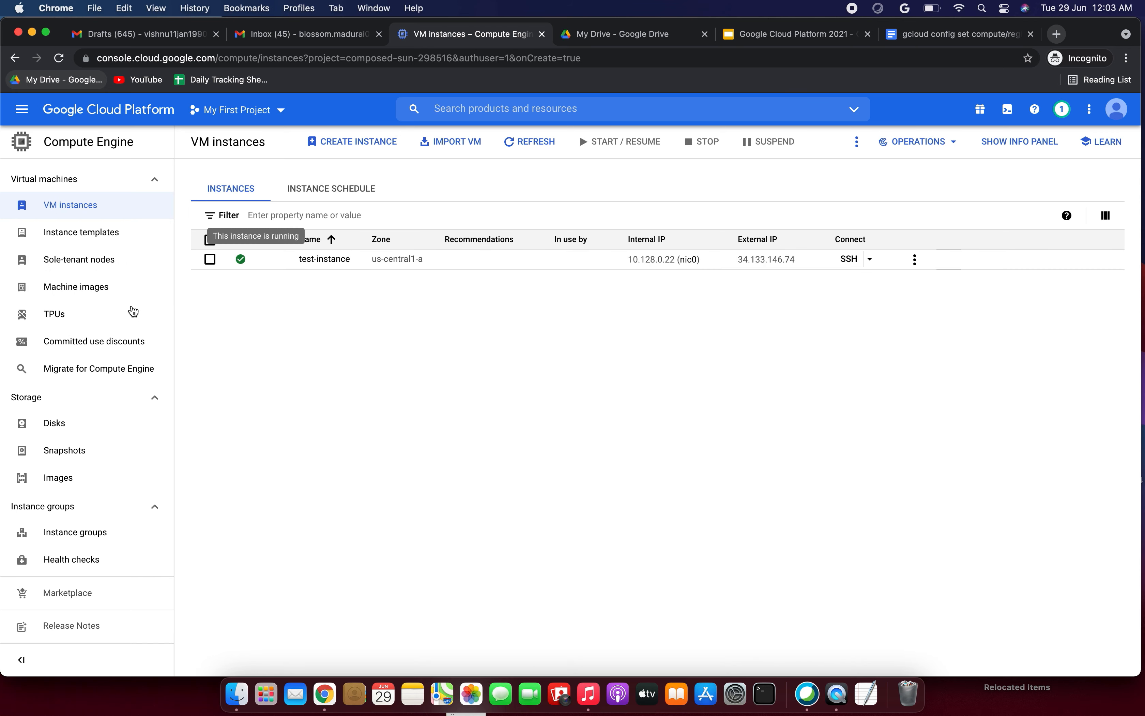
Step: Open the Disks page under Compute Engine's storage resources
{"action": "left_click", "coordinate": [22, 110]}
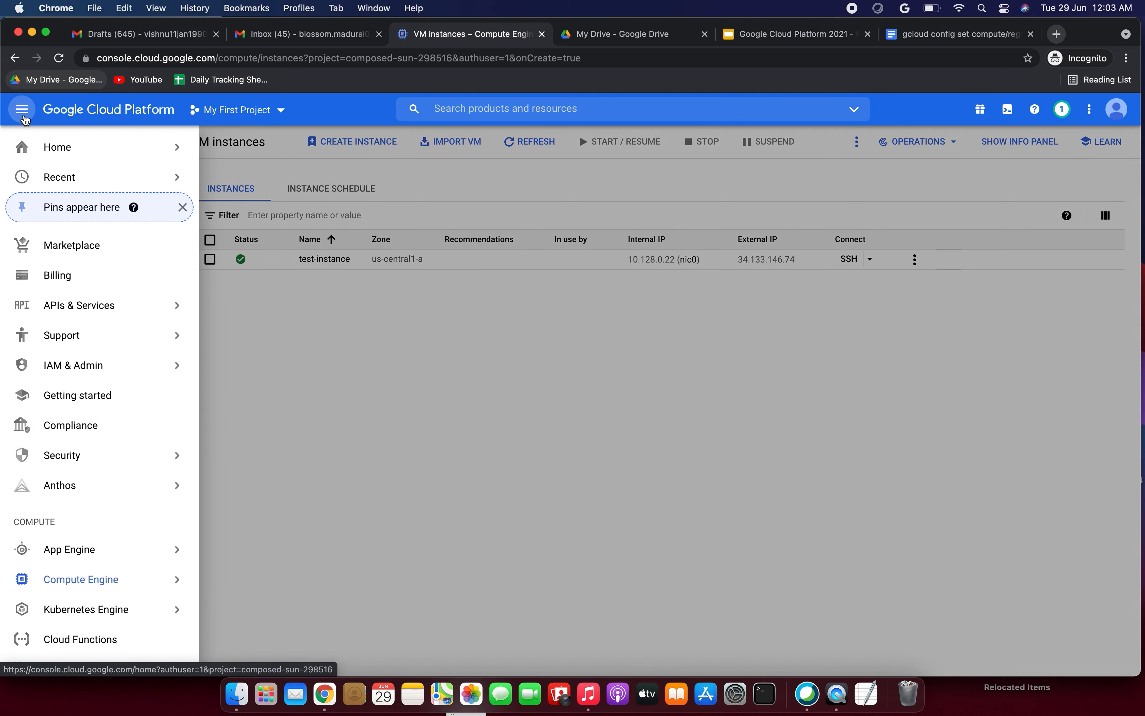
{"action": "scroll", "coordinate": [97, 507], "scroll_direction": "down", "scroll_amount": 4}
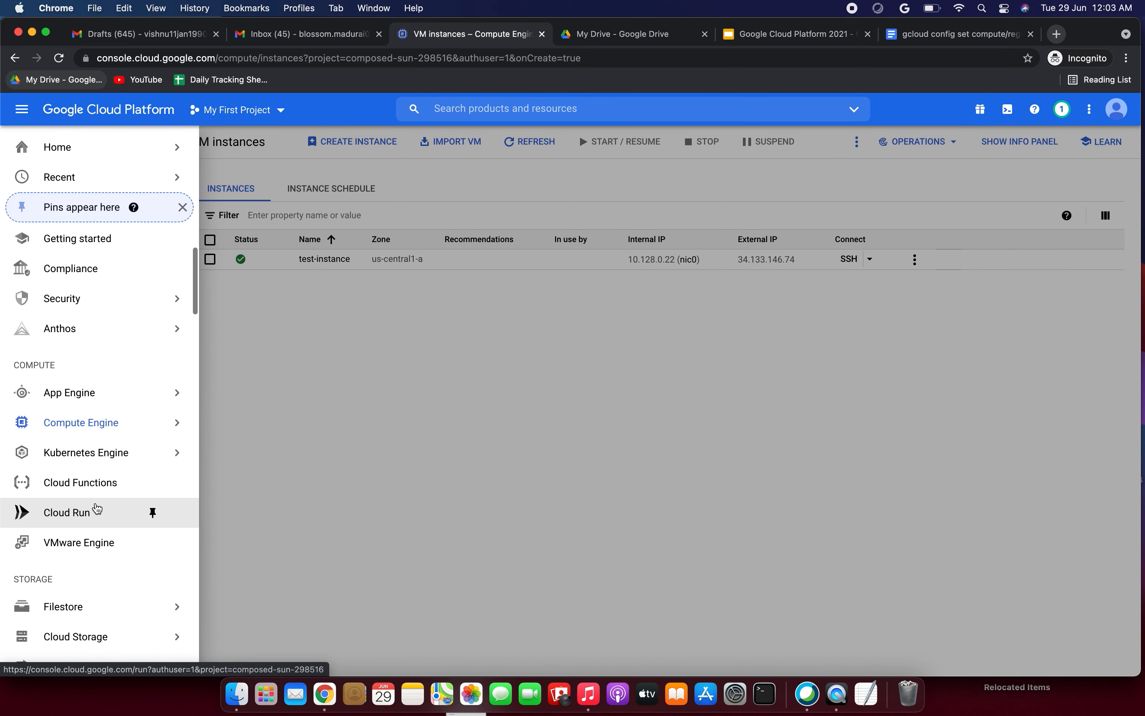
{"action": "scroll", "coordinate": [103, 384], "scroll_direction": "up", "scroll_amount": 2}
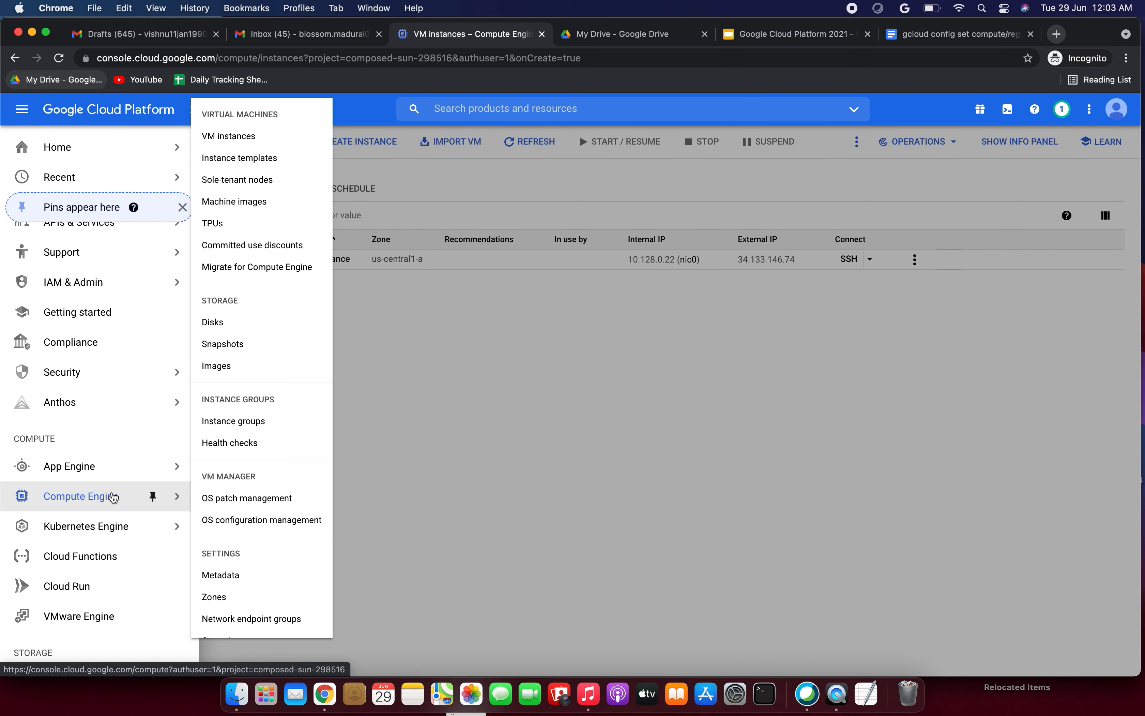
{"action": "scroll", "coordinate": [95, 521], "scroll_direction": "down", "scroll_amount": 3}
{"action": "mouse_move", "coordinate": [87, 422]}
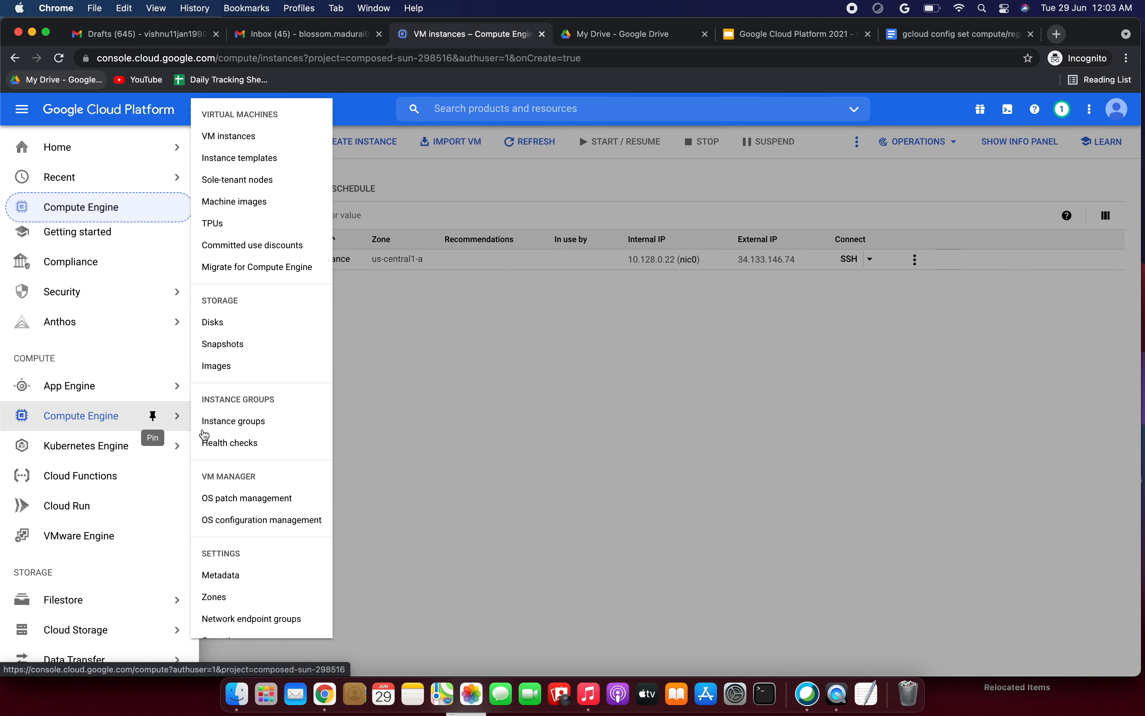
{"action": "scroll", "coordinate": [248, 379], "scroll_direction": "down", "scroll_amount": 3}
{"action": "scroll", "coordinate": [248, 381], "scroll_direction": "up", "scroll_amount": 3}
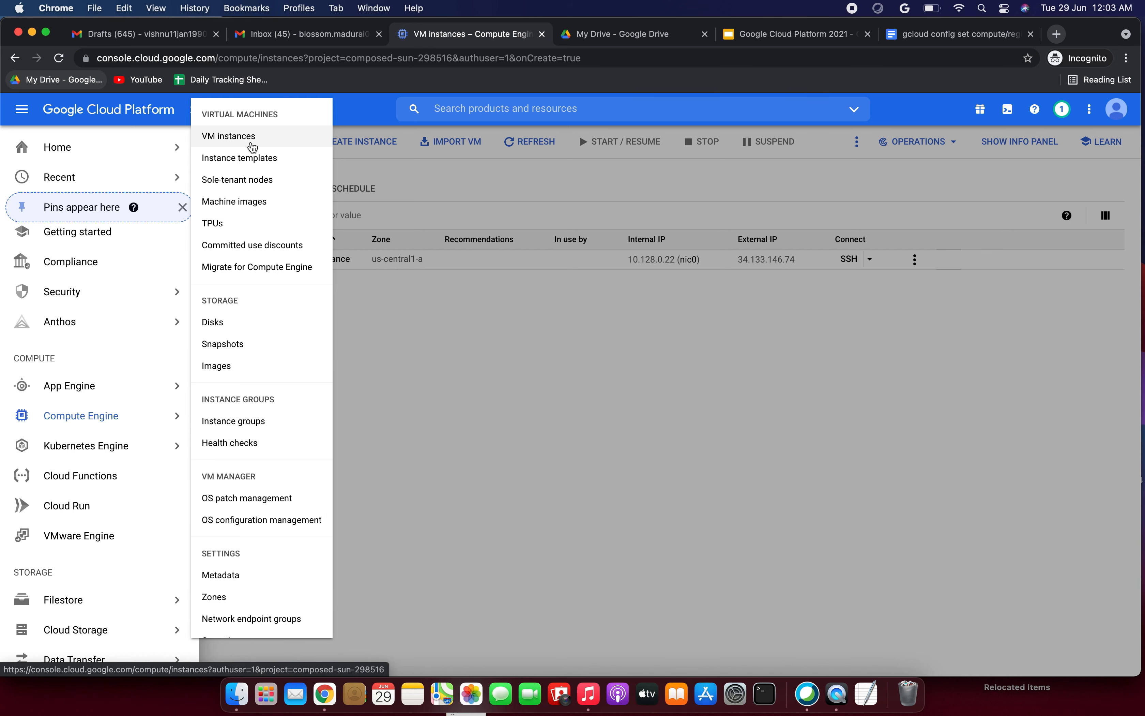
{"action": "scroll", "coordinate": [270, 363], "scroll_direction": "down", "scroll_amount": 2}
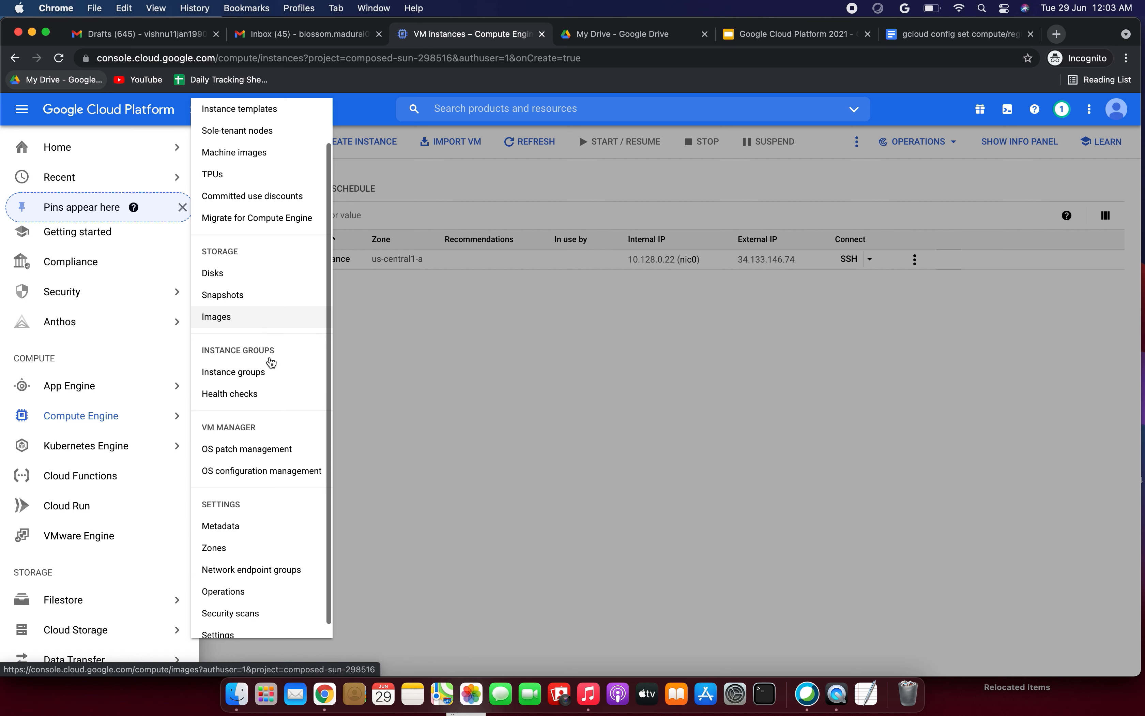
{"action": "left_click", "coordinate": [236, 273]}
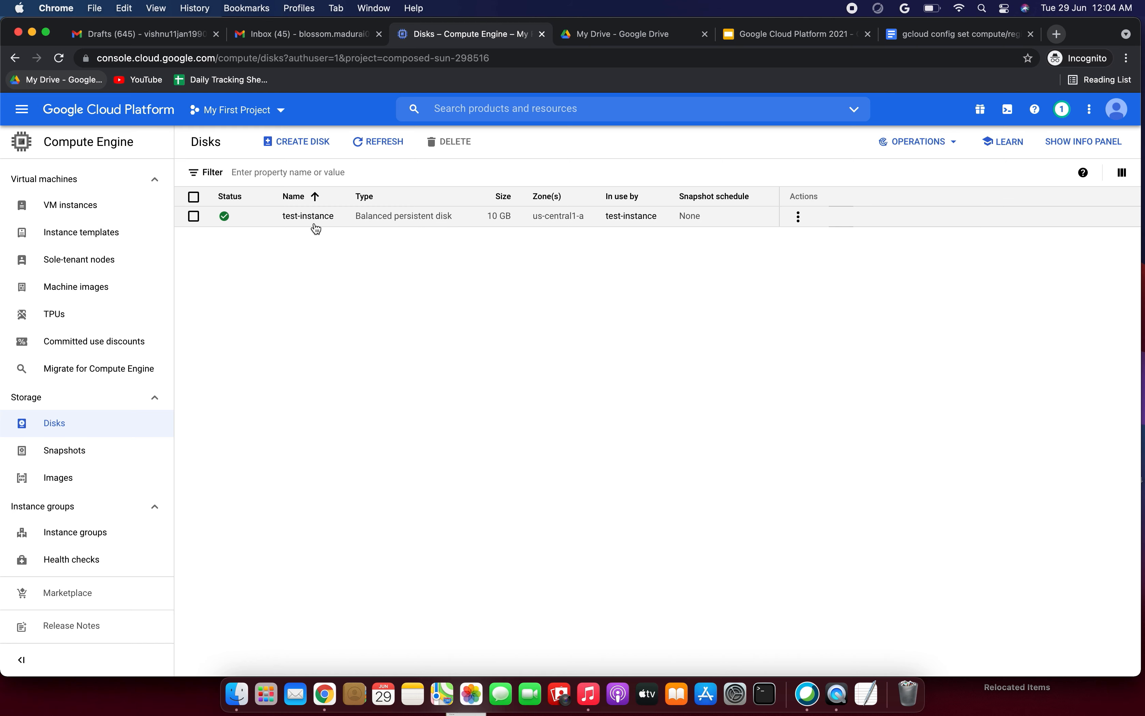
Step: Examine the type and size of test-instance's disk, and view the form for creating a new disk without creating one
{"action": "left_click_drag", "start_coordinate": [373, 218], "coordinate": [486, 221]}
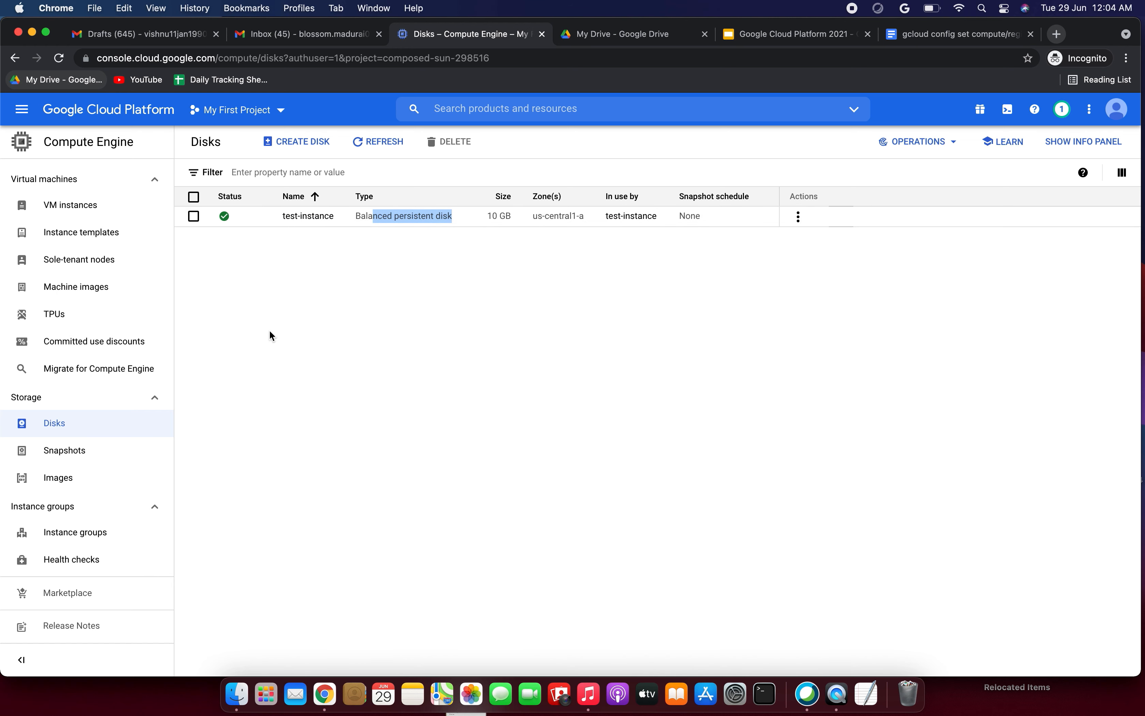
{"action": "left_click", "coordinate": [301, 260]}
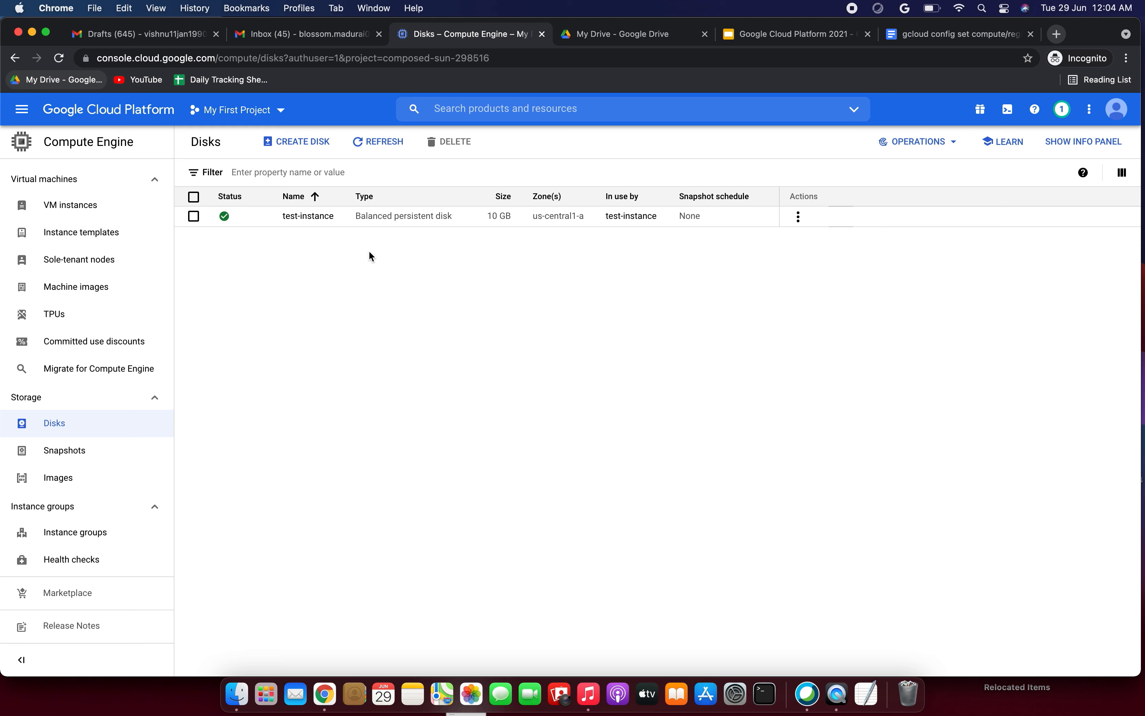
{"action": "left_click_drag", "start_coordinate": [361, 217], "coordinate": [519, 218]}
{"action": "left_click", "coordinate": [587, 264]}
{"action": "left_click", "coordinate": [304, 147]}
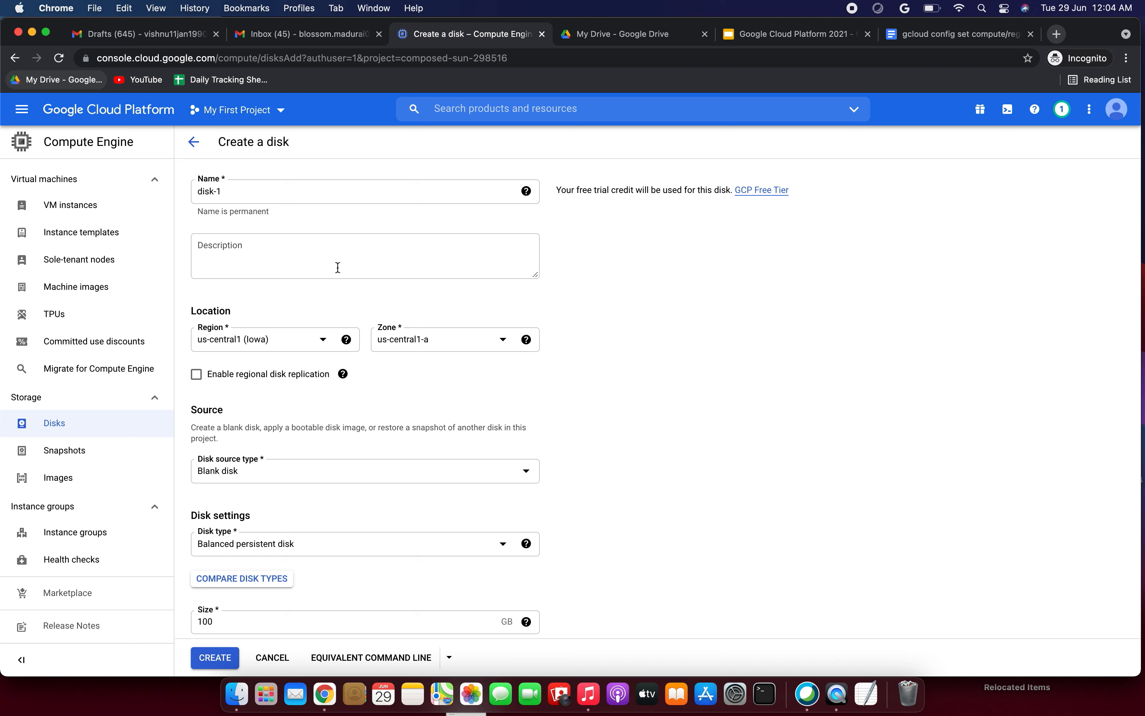
{"action": "left_click", "coordinate": [194, 143]}
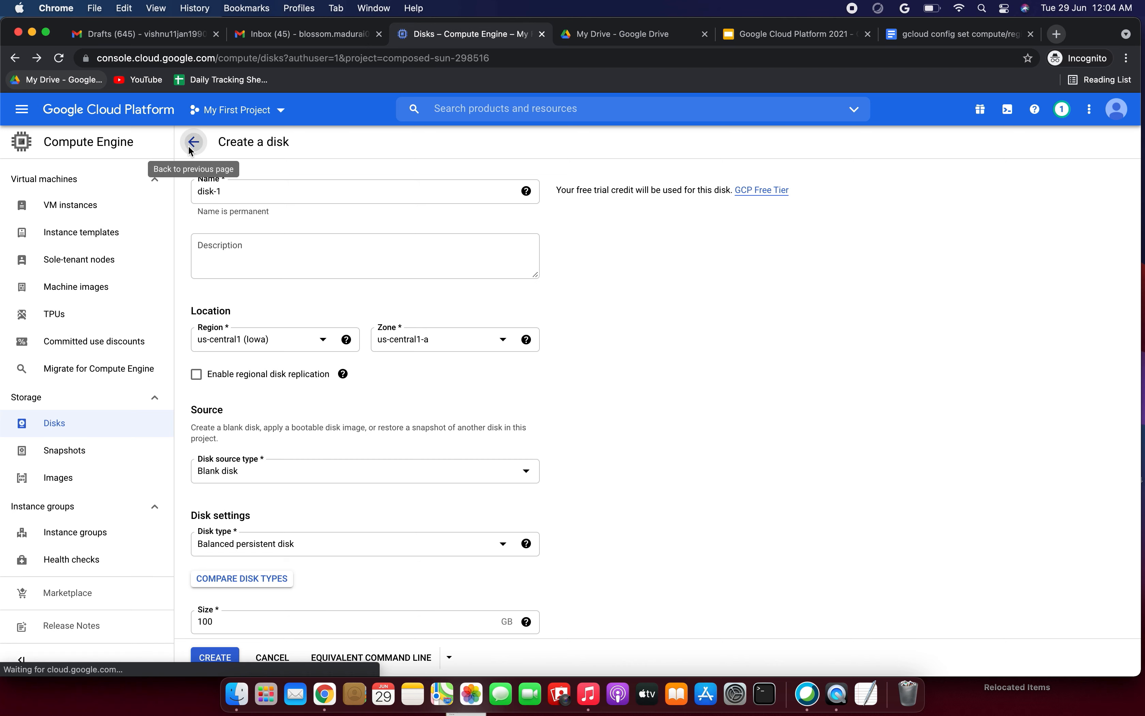
Step: Return to the Compute Engine VM instances list and select test-instance
{"action": "left_click", "coordinate": [22, 109]}
{"action": "left_click", "coordinate": [91, 581]}
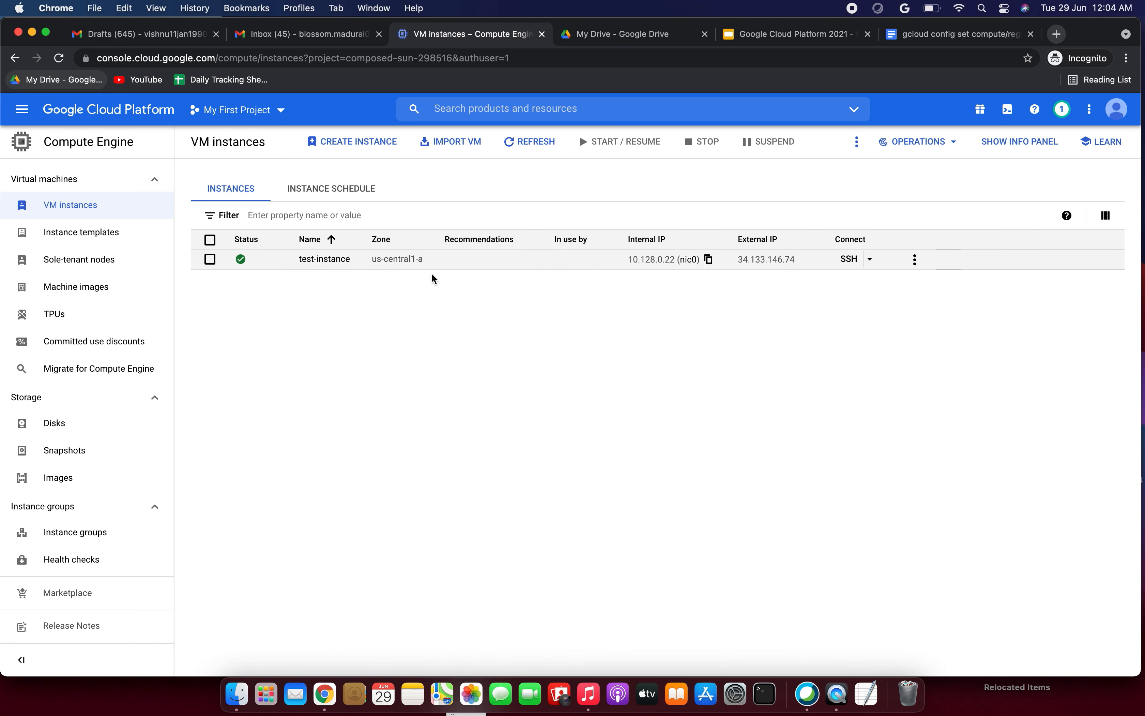
{"action": "left_click", "coordinate": [330, 269]}
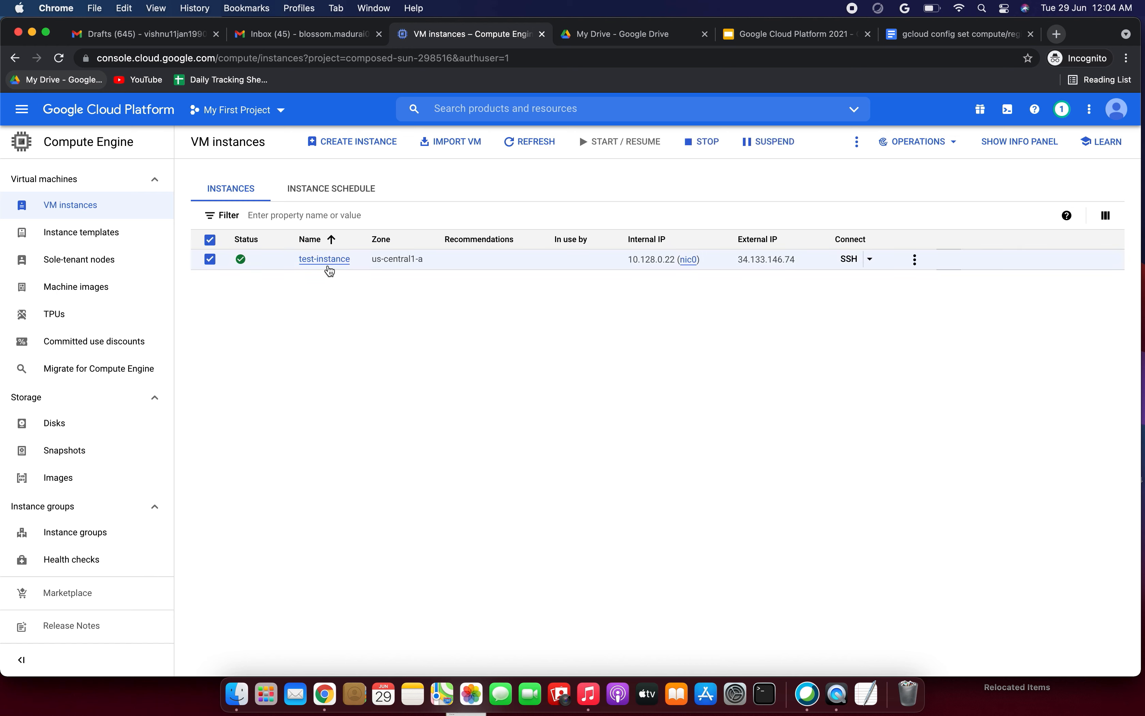
{"action": "left_click", "coordinate": [211, 259]}
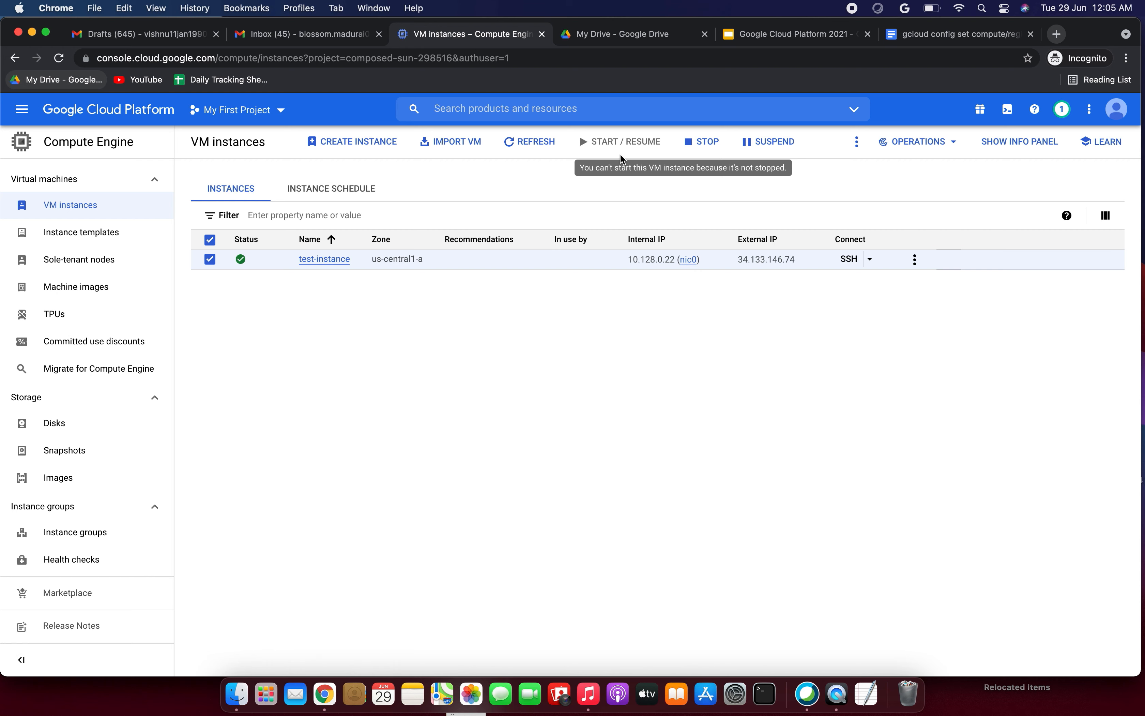
Step: Open the VM instance test-instance for editing and go to its boot disk settings
{"action": "left_click", "coordinate": [339, 260]}
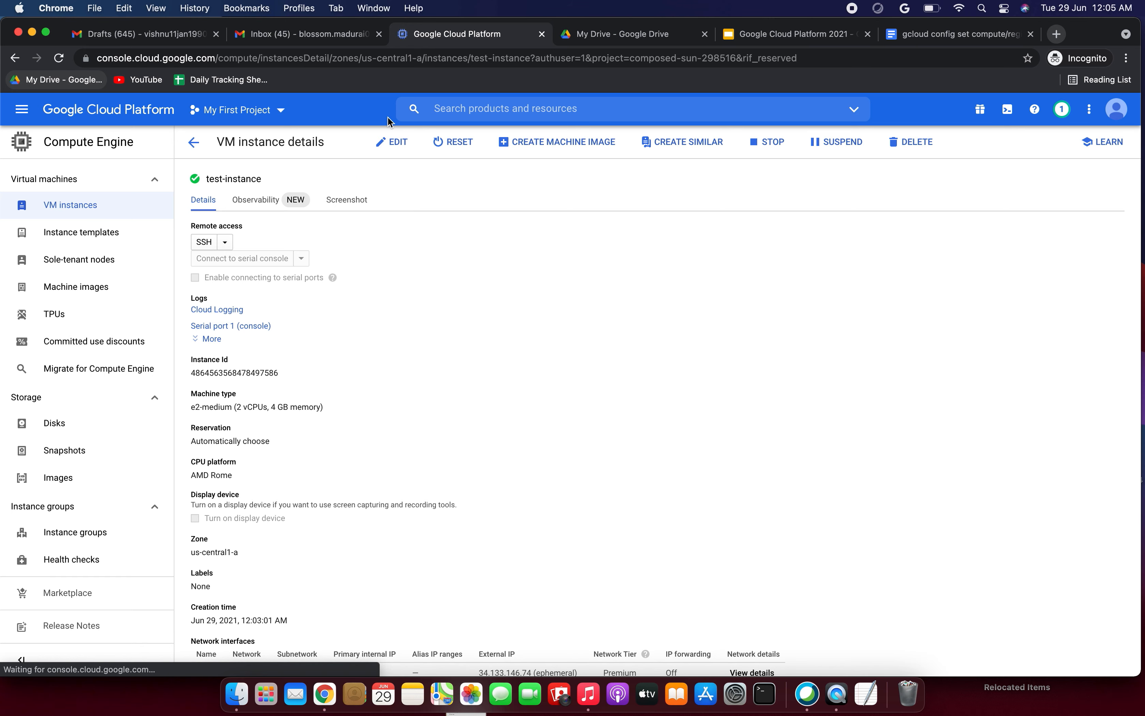
{"action": "left_click", "coordinate": [398, 142]}
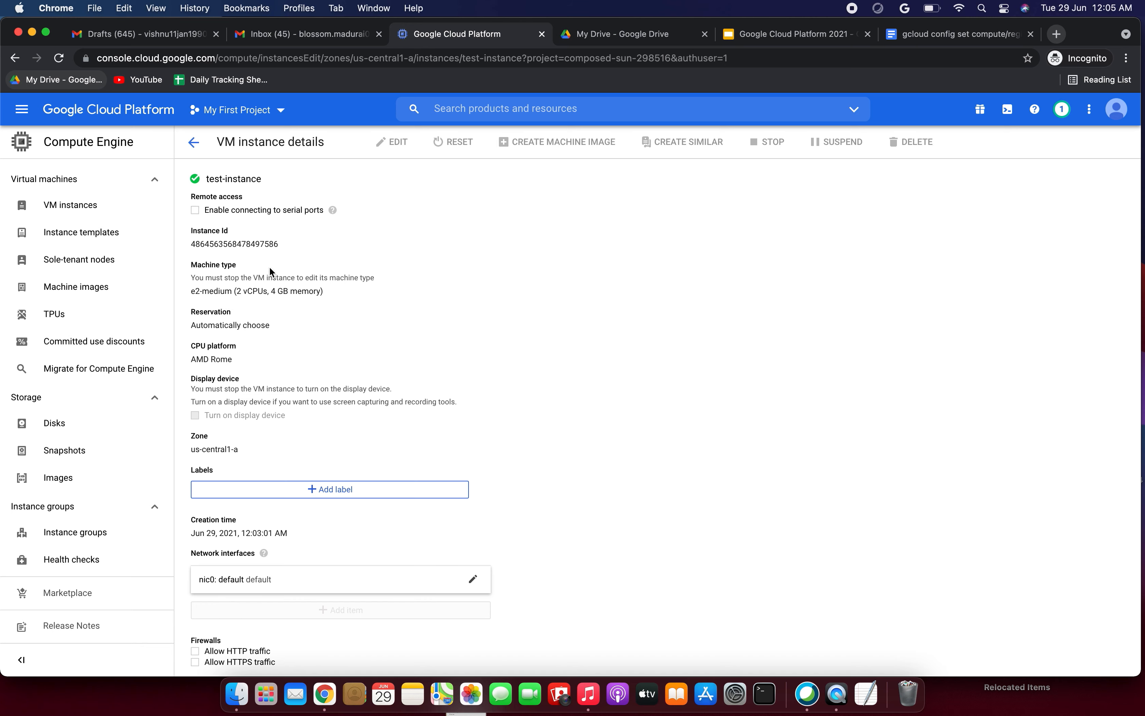
{"action": "left_click_drag", "start_coordinate": [225, 179], "coordinate": [283, 182]}
{"action": "scroll", "coordinate": [275, 364], "scroll_direction": "down", "scroll_amount": 5}
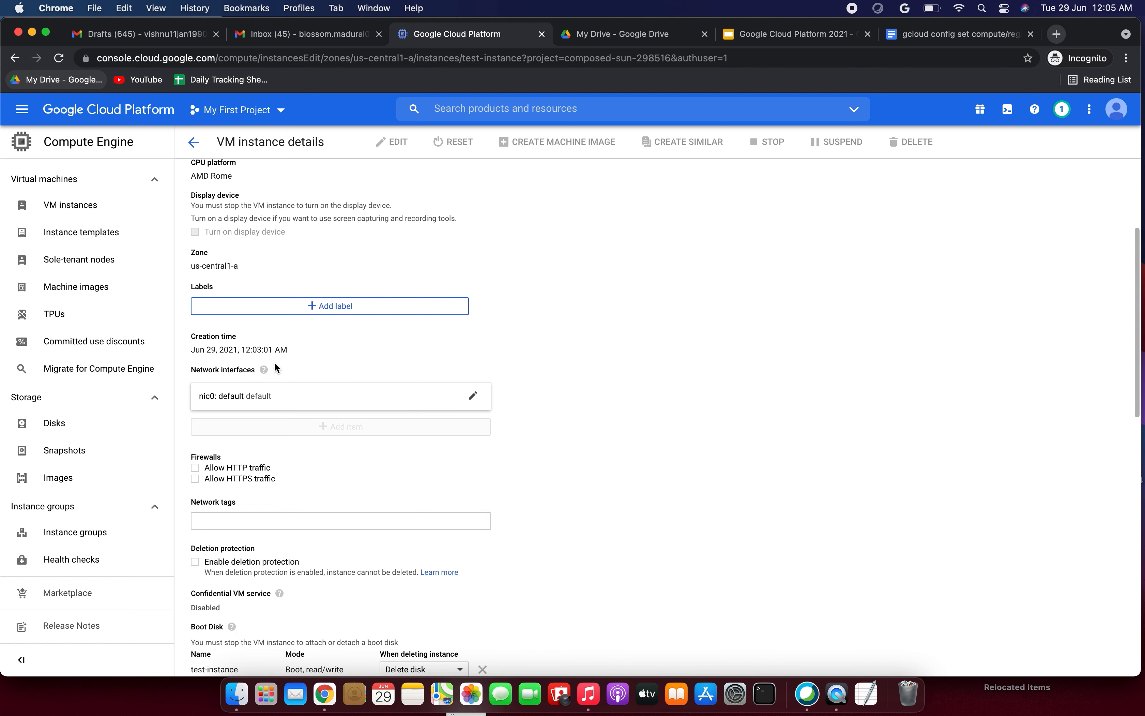
{"action": "scroll", "coordinate": [274, 361], "scroll_direction": "down", "scroll_amount": 6}
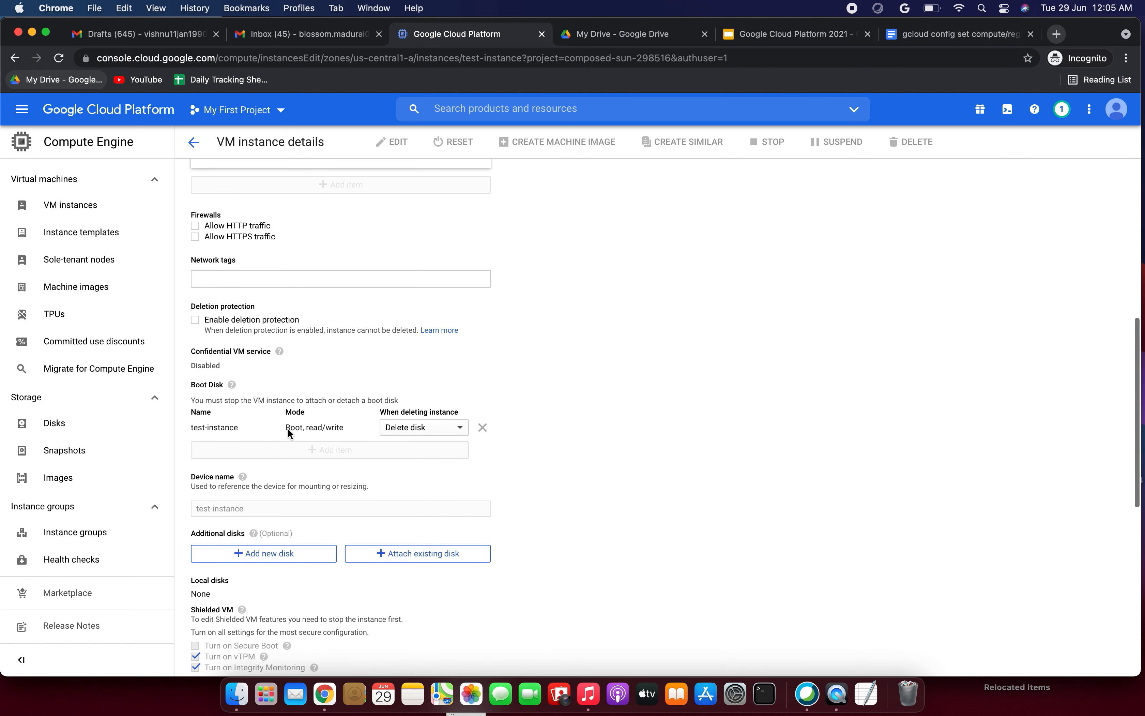
{"action": "scroll", "coordinate": [260, 441], "scroll_direction": "down", "scroll_amount": 1}
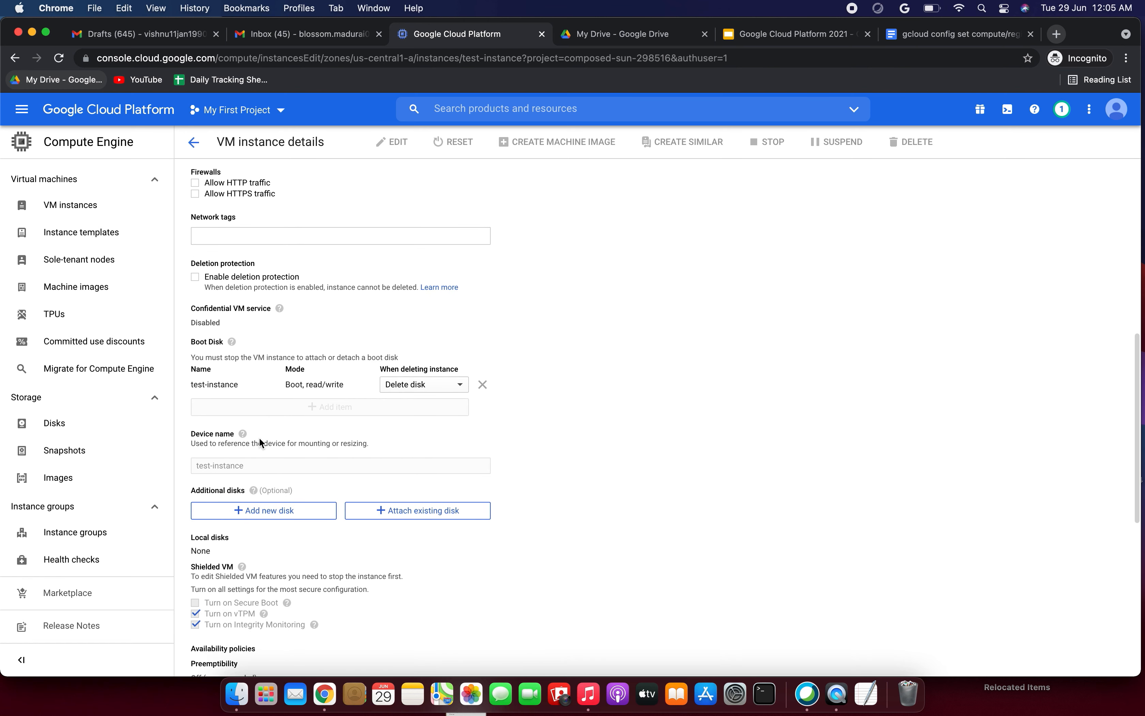
{"action": "scroll", "coordinate": [267, 388], "scroll_direction": "down", "scroll_amount": 1}
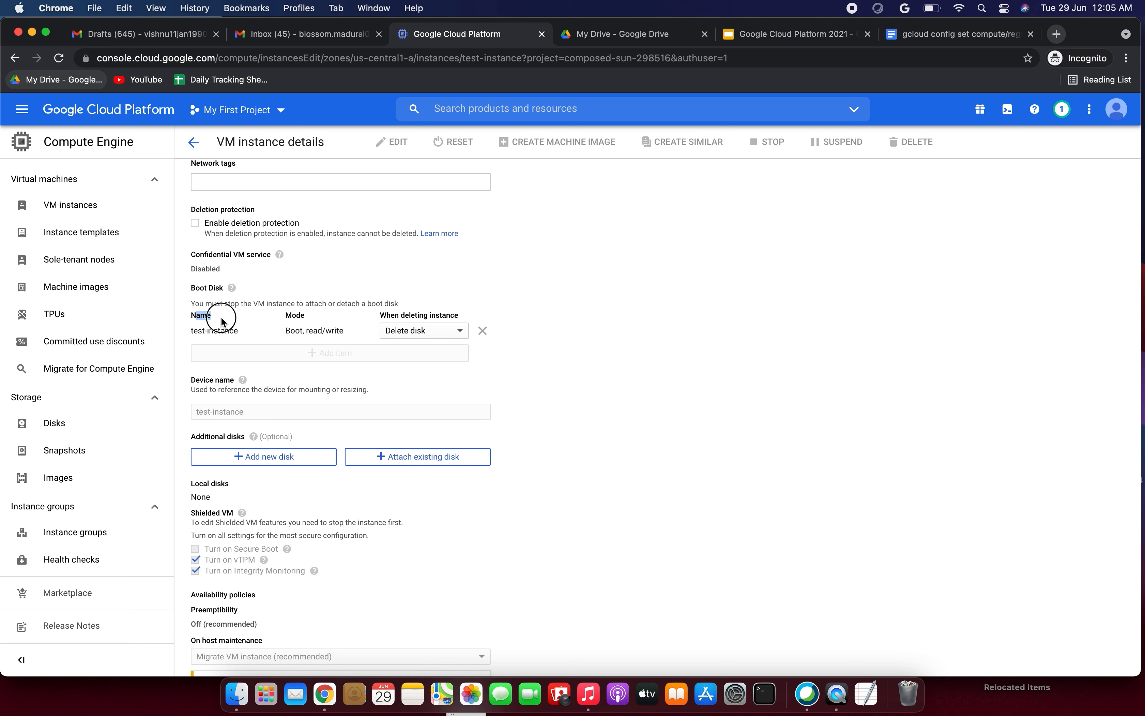
Step: Examine the boot disk's name, mode and the choices for what happens to it when the instance is deleted
{"action": "left_click_drag", "start_coordinate": [198, 330], "coordinate": [413, 334]}
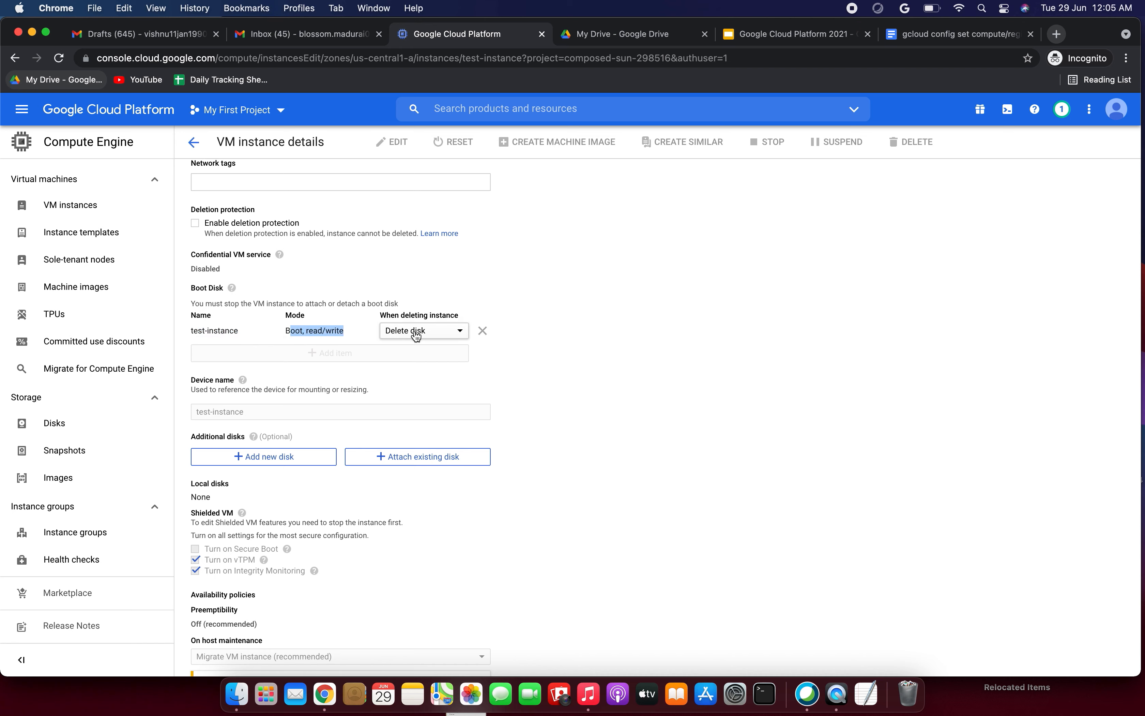
{"action": "left_click", "coordinate": [416, 331]}
{"action": "left_click", "coordinate": [405, 339]}
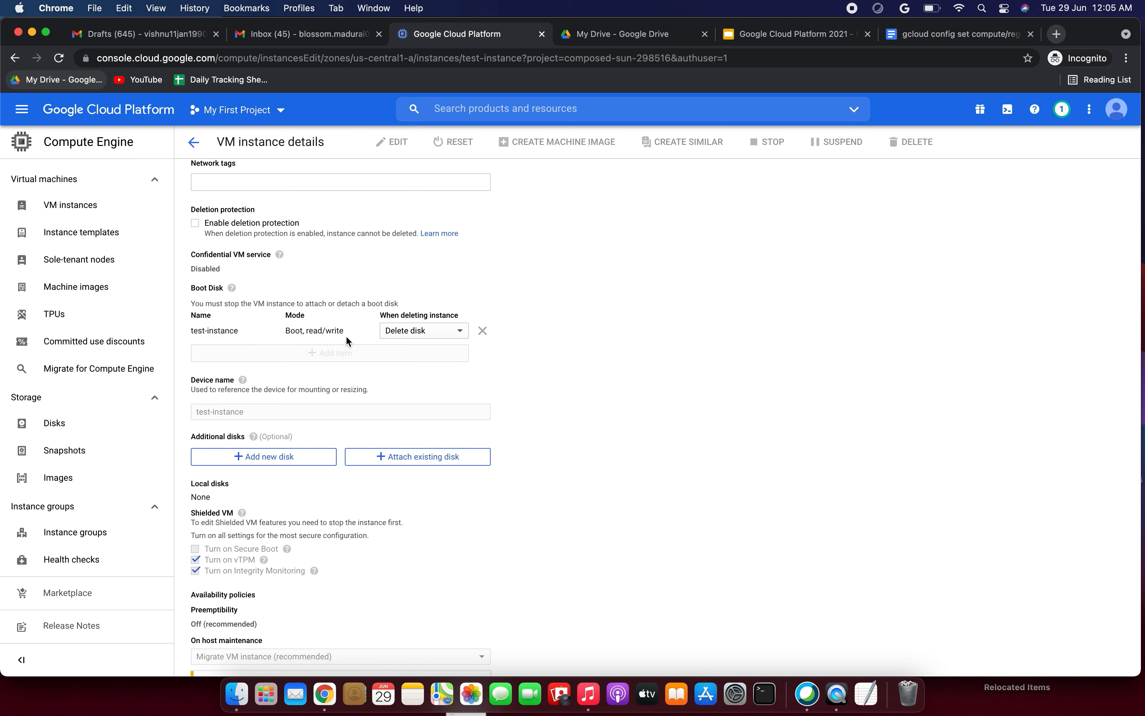
{"action": "left_click_drag", "start_coordinate": [411, 320], "coordinate": [455, 317]}
{"action": "left_click", "coordinate": [441, 332]}
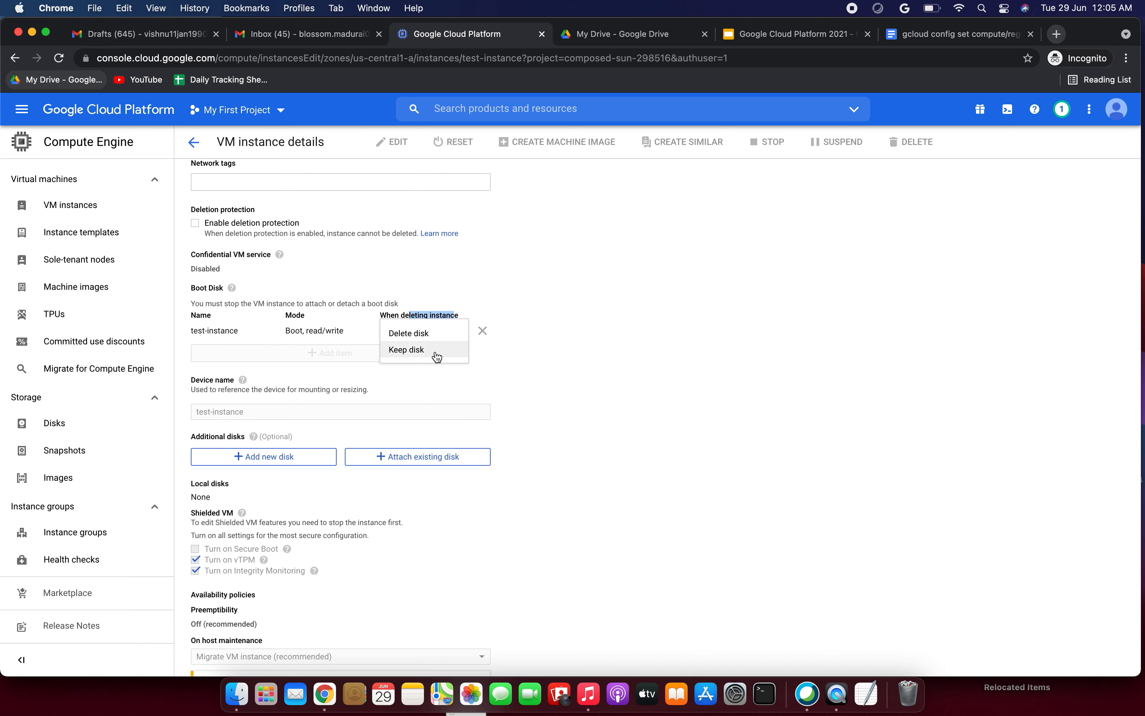
{"action": "left_click", "coordinate": [354, 349]}
Step: Review the instance's additional disks section and the remaining settings without changing anything
{"action": "scroll", "coordinate": [340, 339], "scroll_direction": "down", "scroll_amount": 3}
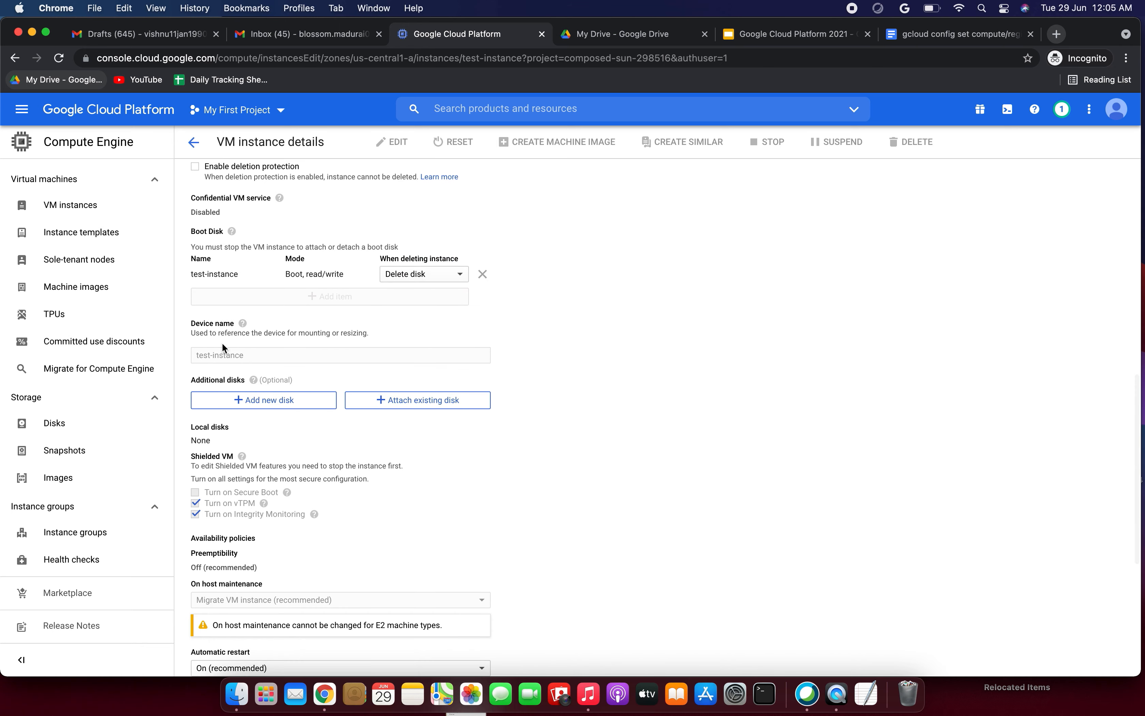
{"action": "scroll", "coordinate": [272, 338], "scroll_direction": "down", "scroll_amount": 2}
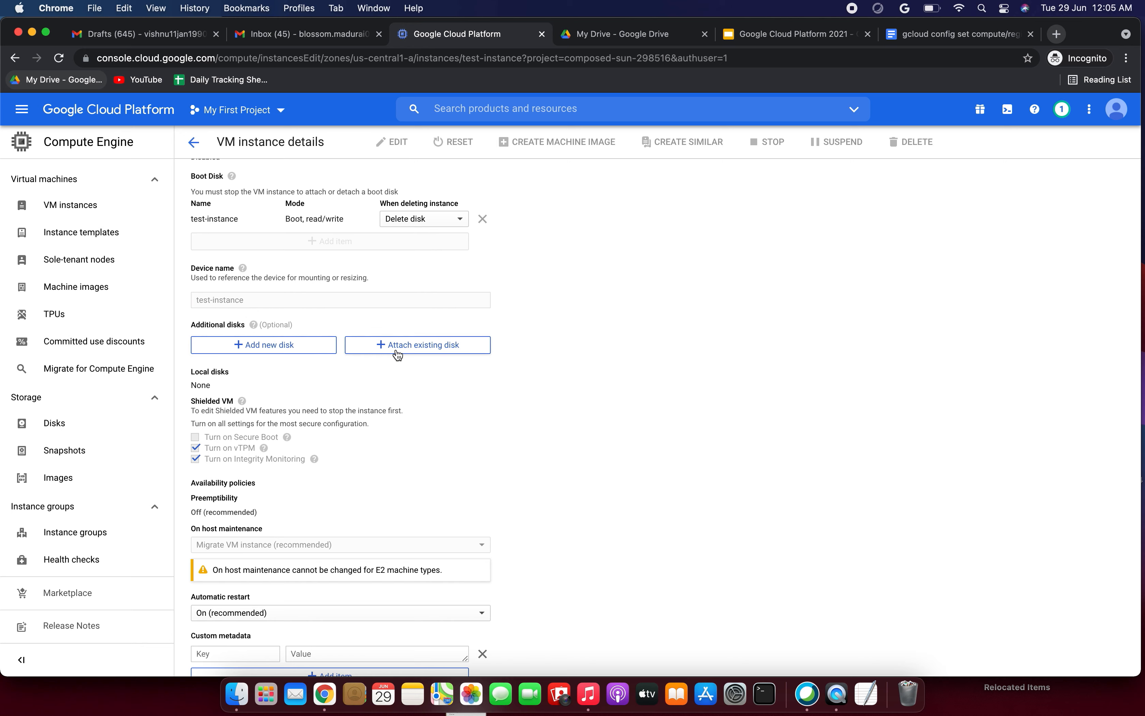
{"action": "left_click_drag", "start_coordinate": [199, 329], "coordinate": [299, 326]}
{"action": "scroll", "coordinate": [299, 326], "scroll_direction": "down", "scroll_amount": 3}
{"action": "scroll", "coordinate": [299, 326], "scroll_direction": "down", "scroll_amount": 4}
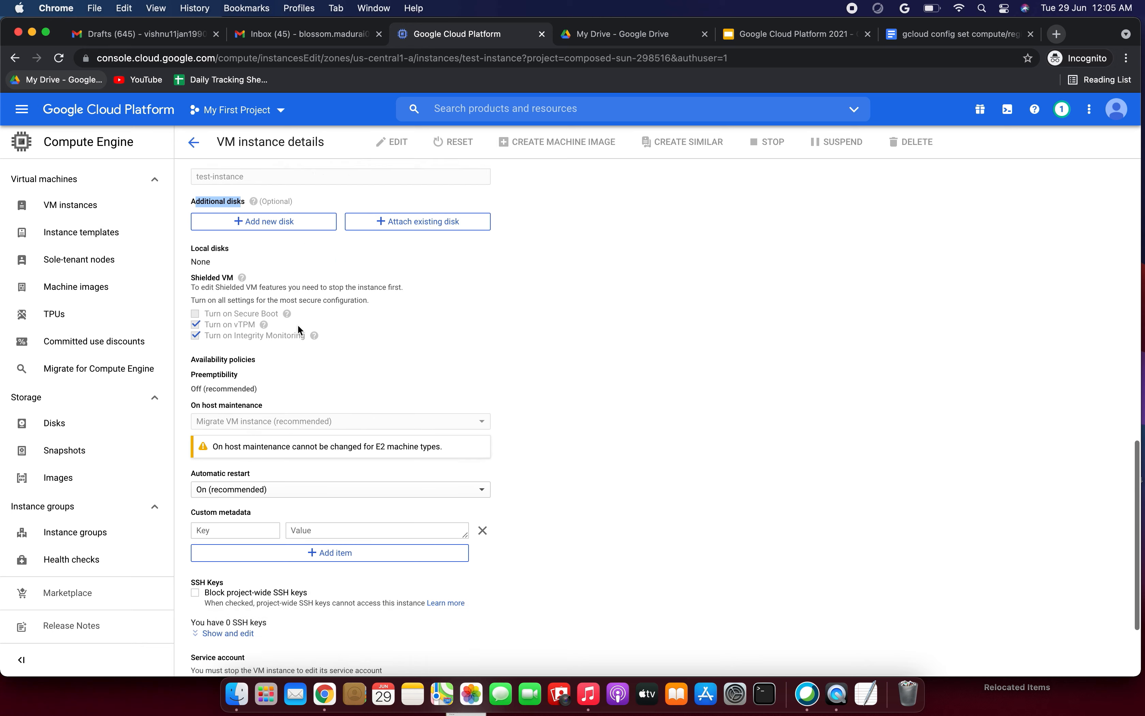
{"action": "scroll", "coordinate": [299, 327], "scroll_direction": "up", "scroll_amount": 7}
{"action": "scroll", "coordinate": [298, 326], "scroll_direction": "up", "scroll_amount": 10}
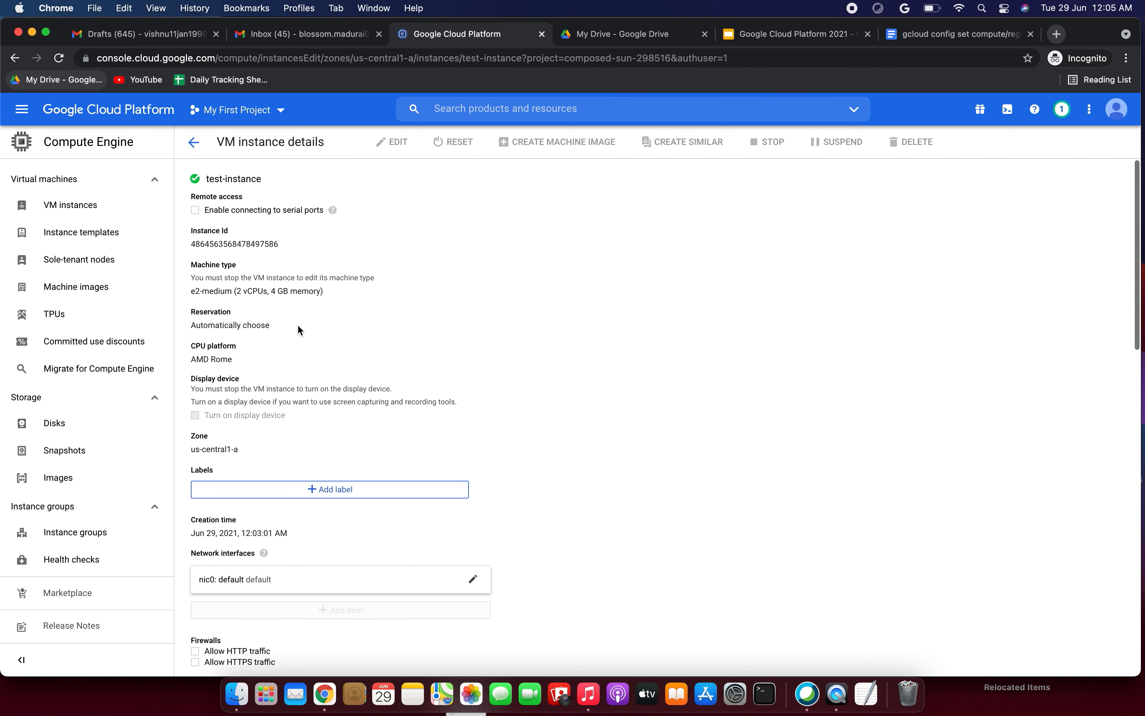
Step: Return to the Compute Engine Disks page and start creating a new disk
{"action": "left_click", "coordinate": [82, 431]}
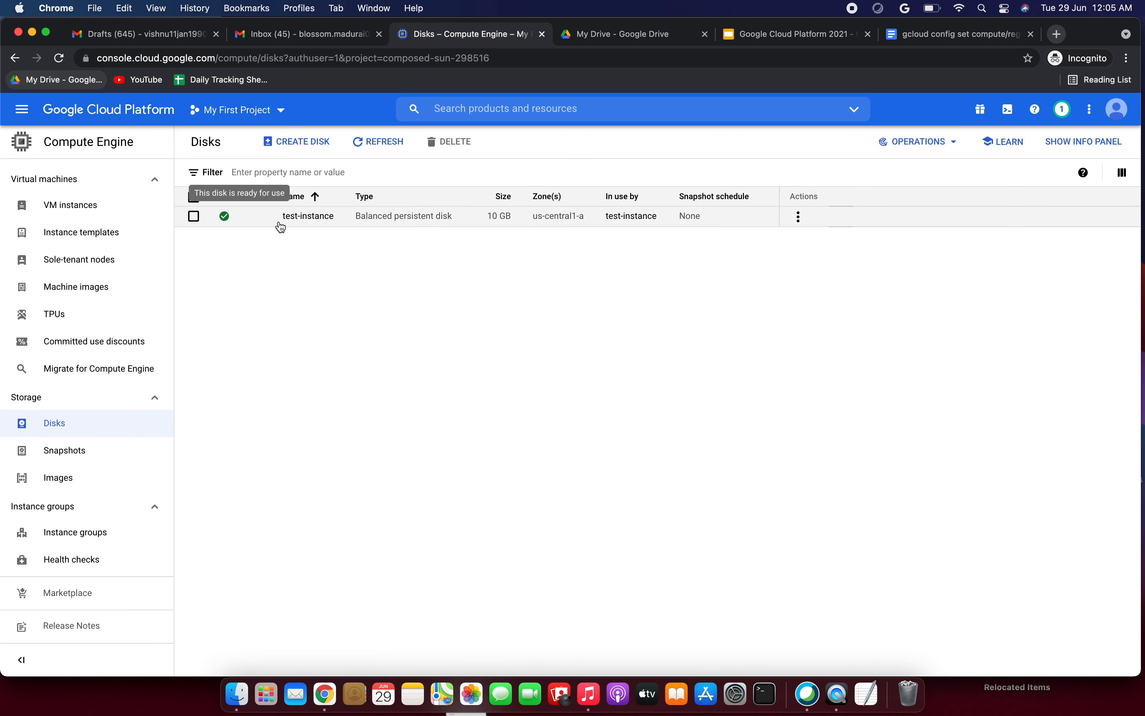
{"action": "left_click", "coordinate": [493, 218]}
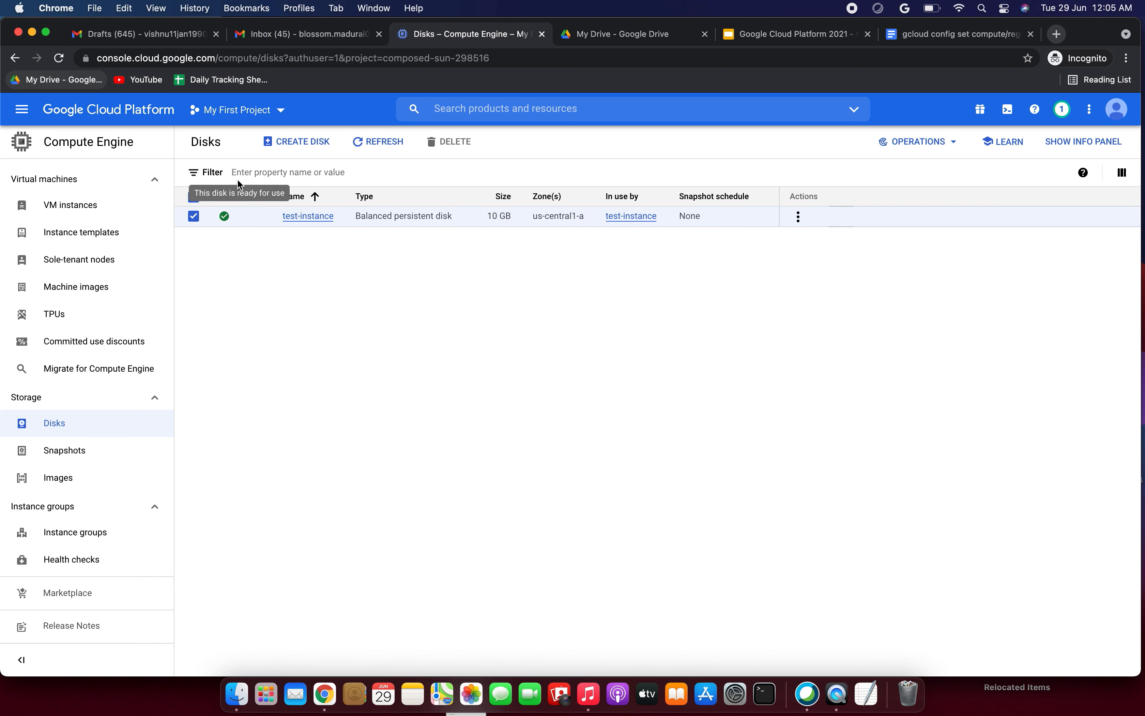
{"action": "left_click", "coordinate": [194, 217]}
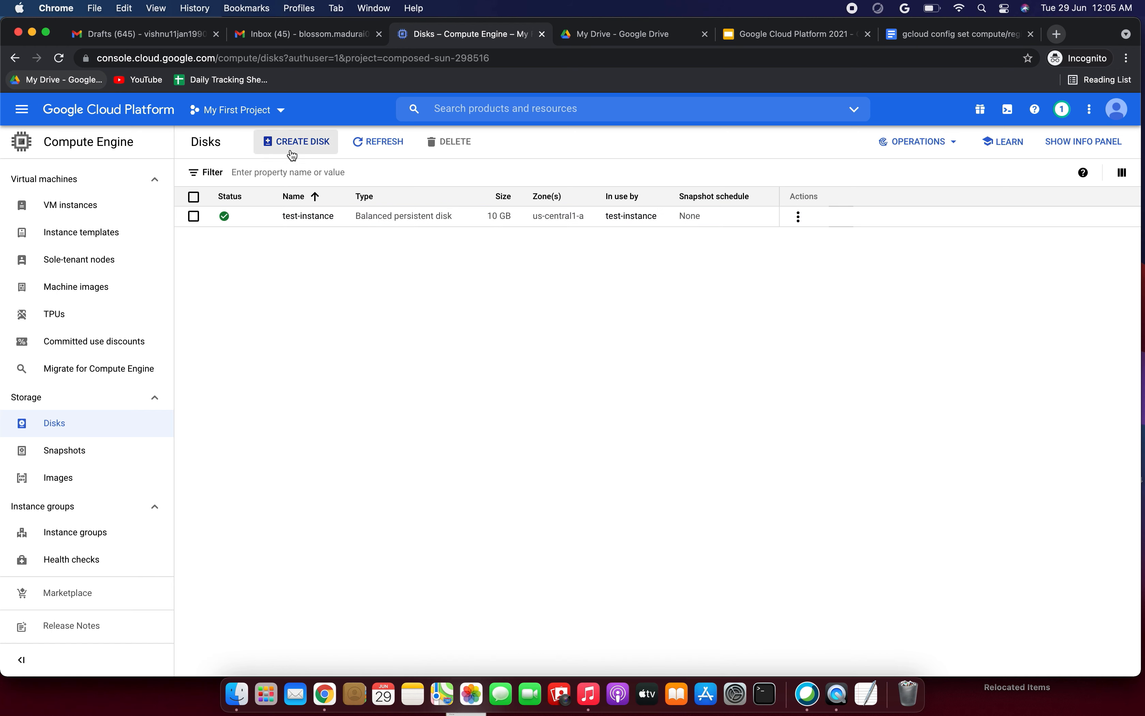
{"action": "left_click", "coordinate": [283, 140]}
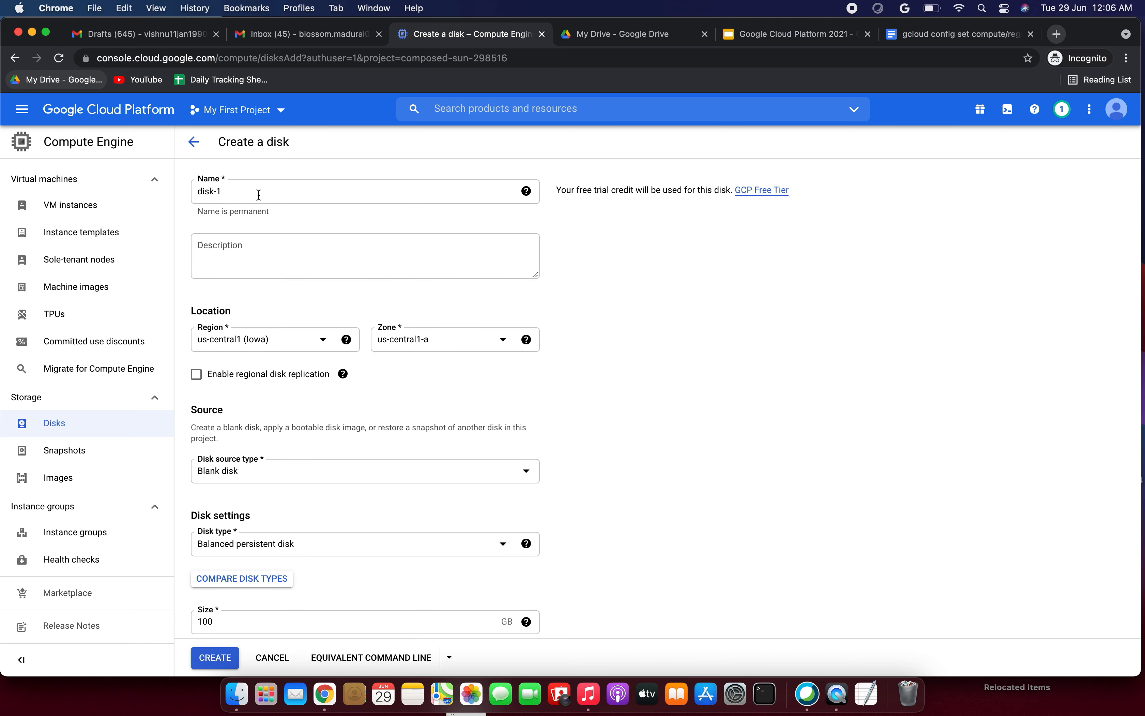
Step: Copy the disk's name, disk-1, into its description
{"action": "left_click", "coordinate": [253, 251]}
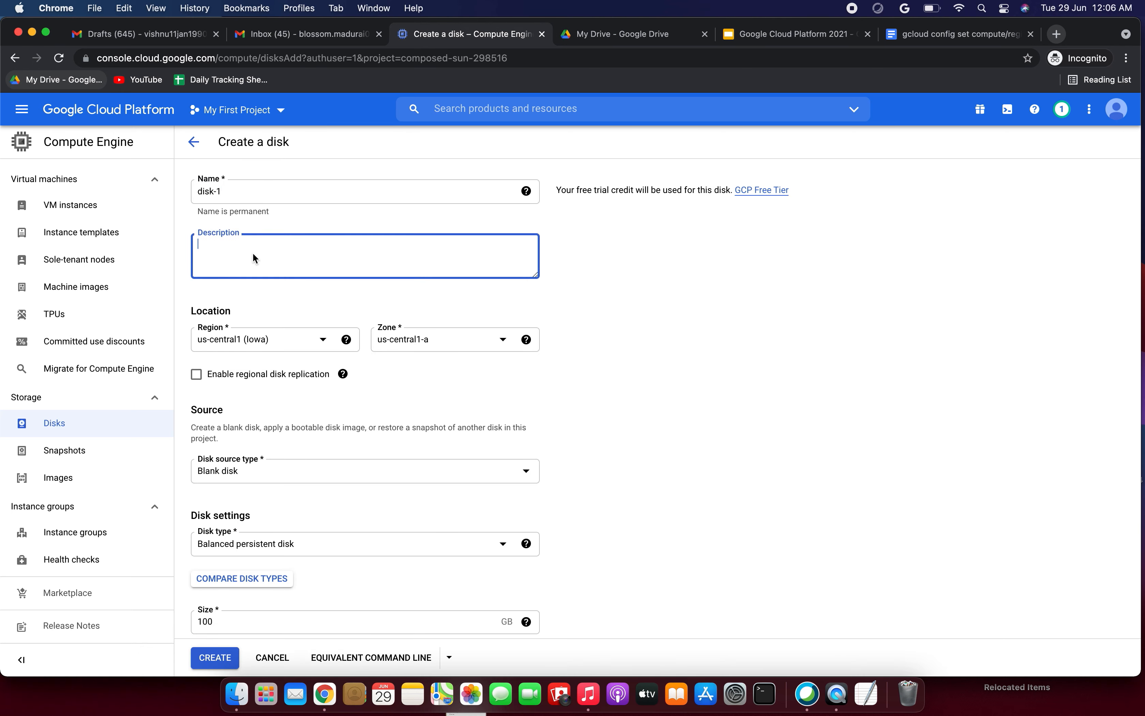
{"action": "triple_click", "coordinate": [232, 190]}
{"action": "key", "text": "super+c"}
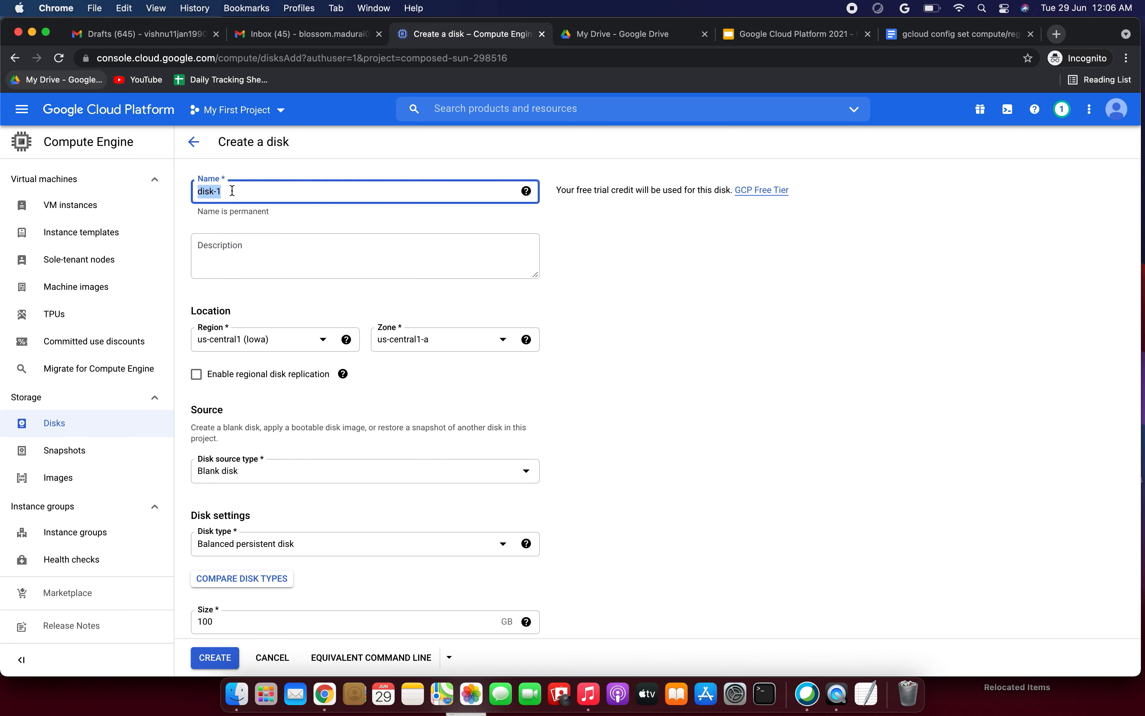
{"action": "left_click", "coordinate": [266, 262]}
{"action": "key", "text": "super+v"}
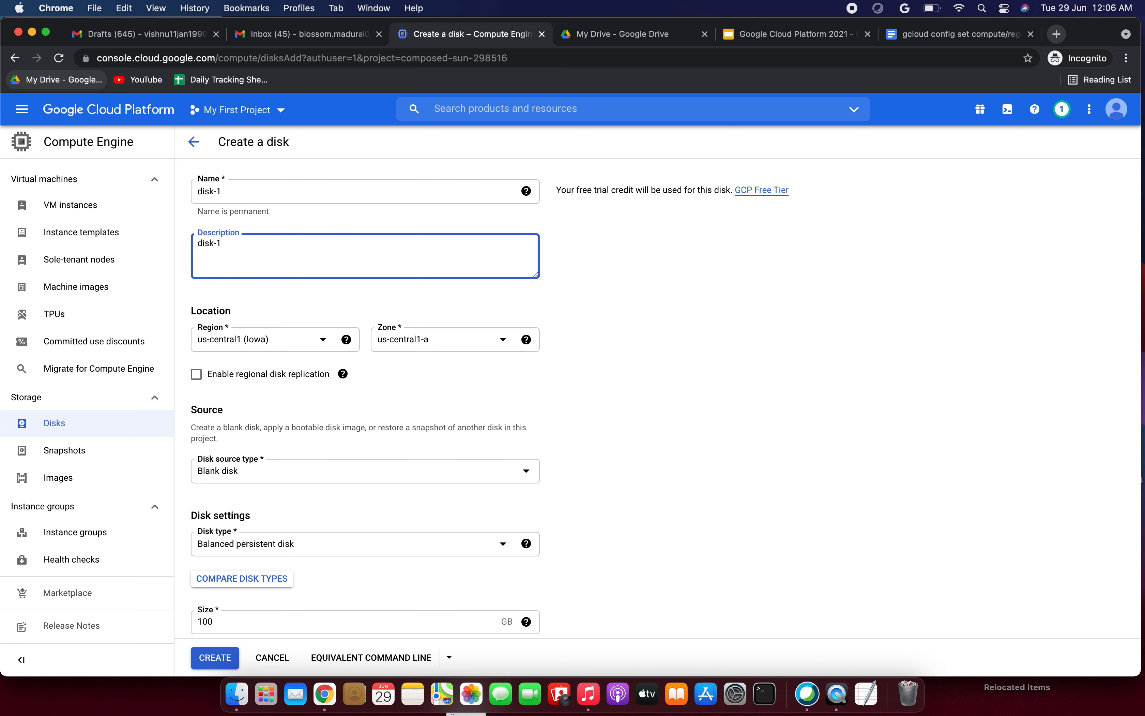
Step: Keep the new disk's region as us-central1 (Iowa) and its zone as us-central1-a
{"action": "scroll", "coordinate": [267, 320], "scroll_direction": "down", "scroll_amount": 2}
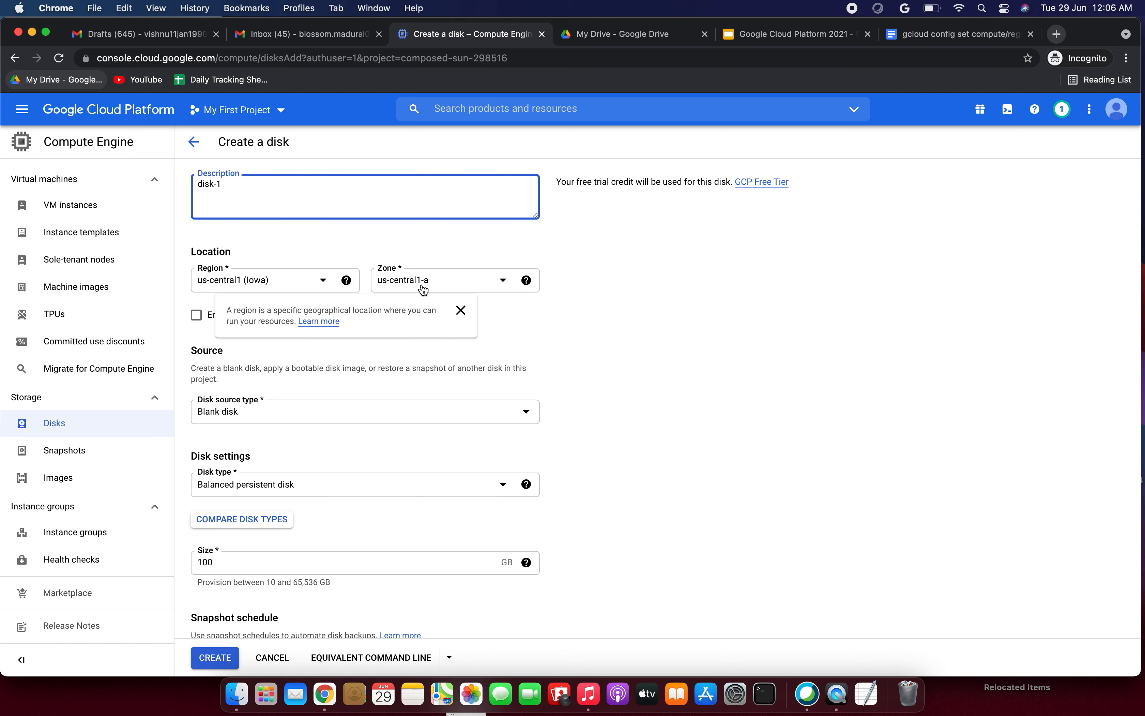
{"action": "scroll", "coordinate": [608, 320], "scroll_direction": "down", "scroll_amount": 1}
{"action": "scroll", "coordinate": [608, 320], "scroll_direction": "down", "scroll_amount": 2}
{"action": "left_click", "coordinate": [283, 222]}
{"action": "left_click", "coordinate": [276, 294]}
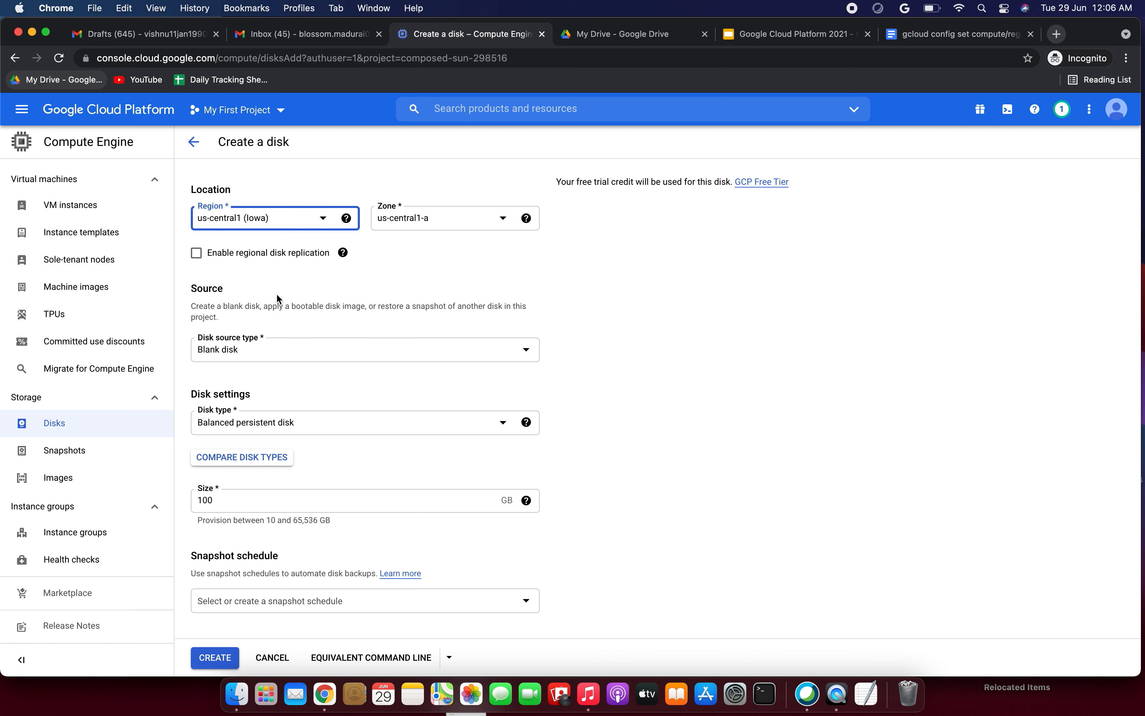
{"action": "left_click", "coordinate": [429, 224]}
{"action": "left_click", "coordinate": [440, 252]}
{"action": "left_click", "coordinate": [613, 258]}
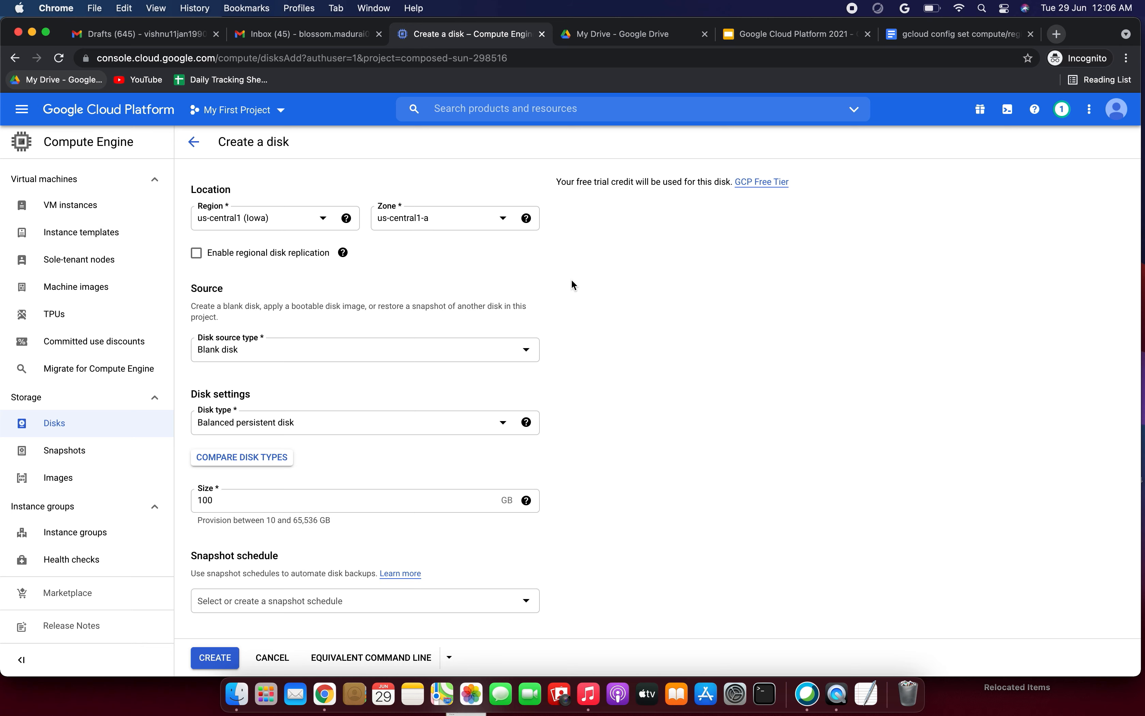
Step: Examine the disk source and the available disk types, keeping Blank disk and Balanced persistent disk
{"action": "scroll", "coordinate": [572, 280], "scroll_direction": "down", "scroll_amount": 1}
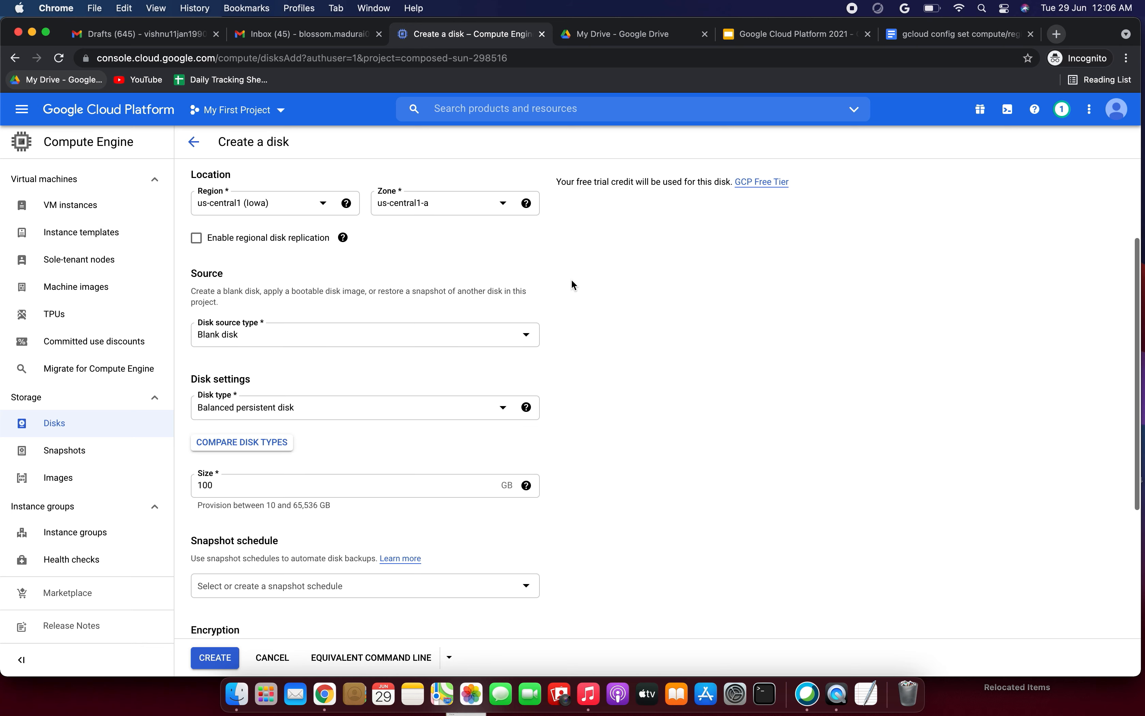
{"action": "scroll", "coordinate": [572, 280], "scroll_direction": "down", "scroll_amount": 2}
{"action": "scroll", "coordinate": [572, 281], "scroll_direction": "down", "scroll_amount": 4}
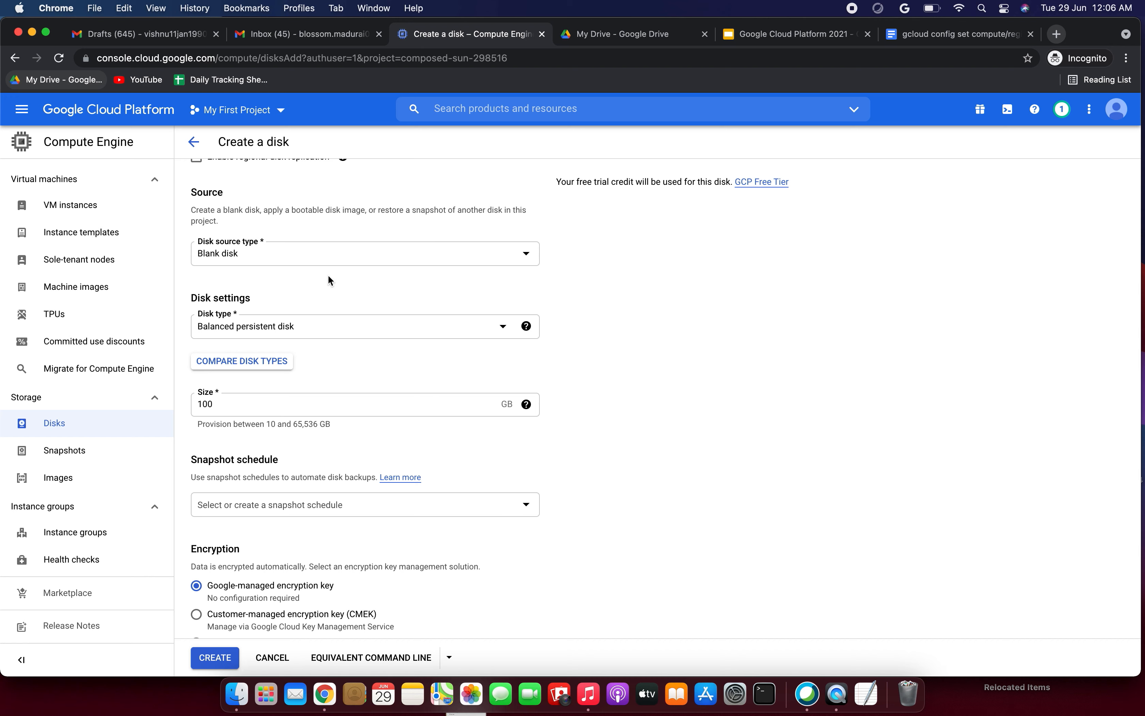
{"action": "scroll", "coordinate": [329, 279], "scroll_direction": "down", "scroll_amount": 2}
{"action": "left_click", "coordinate": [363, 308]}
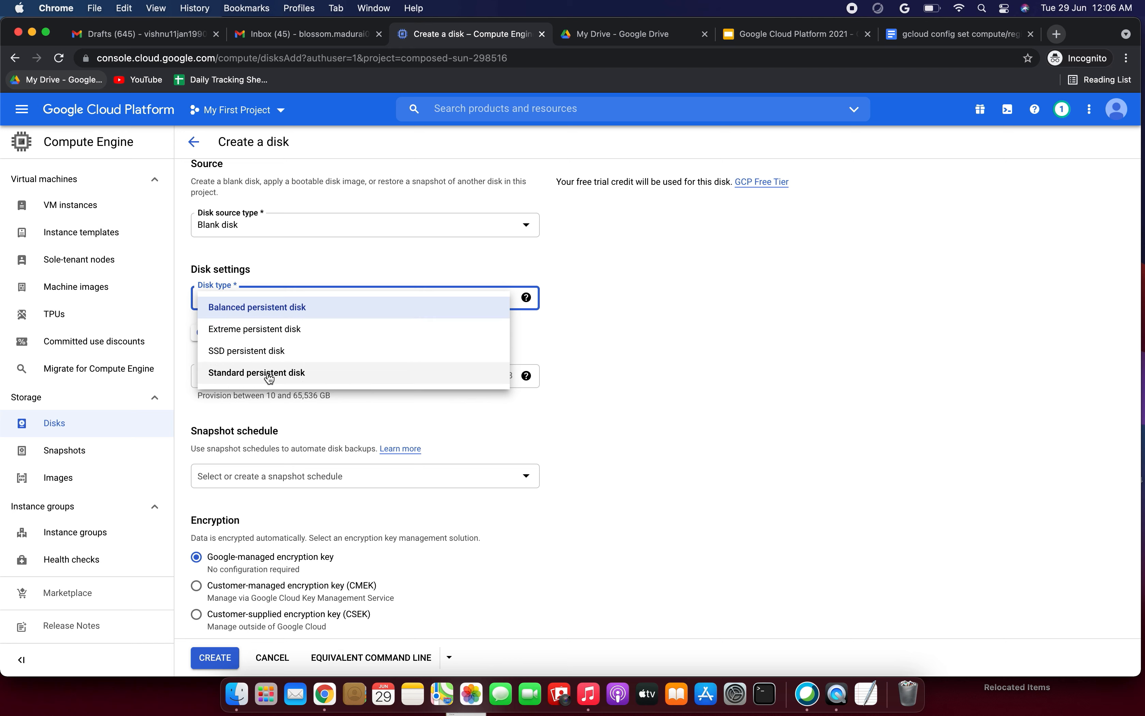
{"action": "left_click", "coordinate": [609, 332]}
Step: Set the disk size to 200 GB and check the allowed size range
{"action": "left_click", "coordinate": [360, 374]}
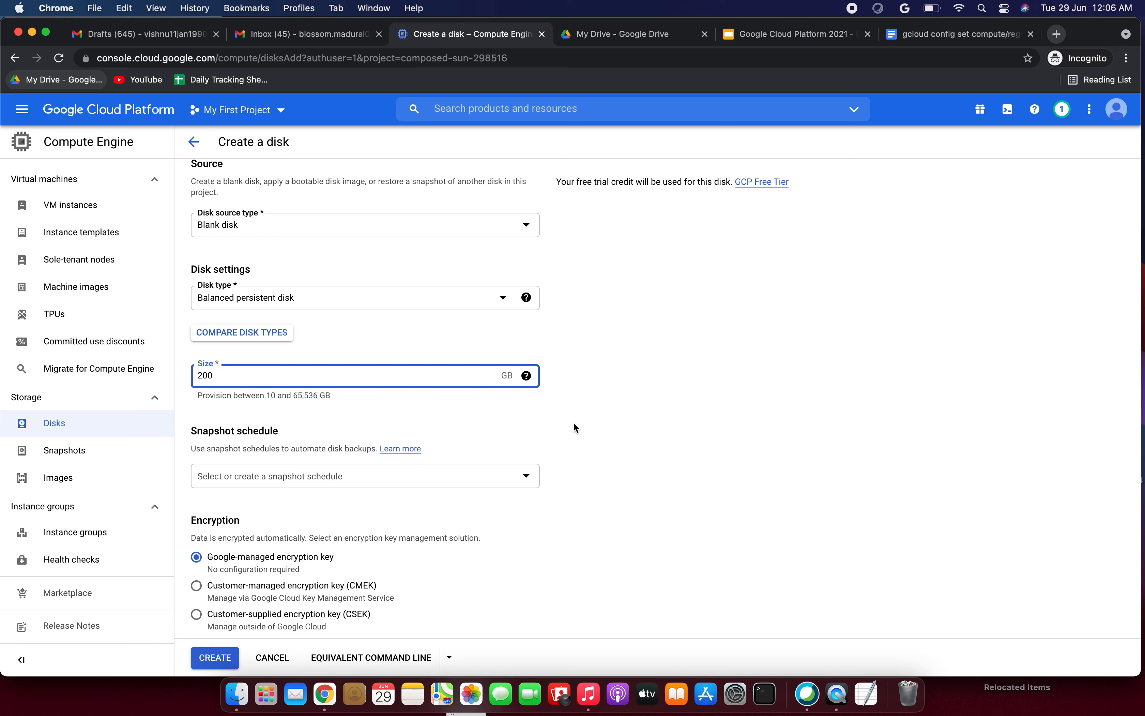
{"action": "left_click", "coordinate": [581, 433]}
{"action": "double_click", "coordinate": [299, 374]}
{"action": "left_click_drag", "start_coordinate": [195, 397], "coordinate": [244, 400]}
{"action": "left_click", "coordinate": [271, 408]}
{"action": "left_click", "coordinate": [301, 395]}
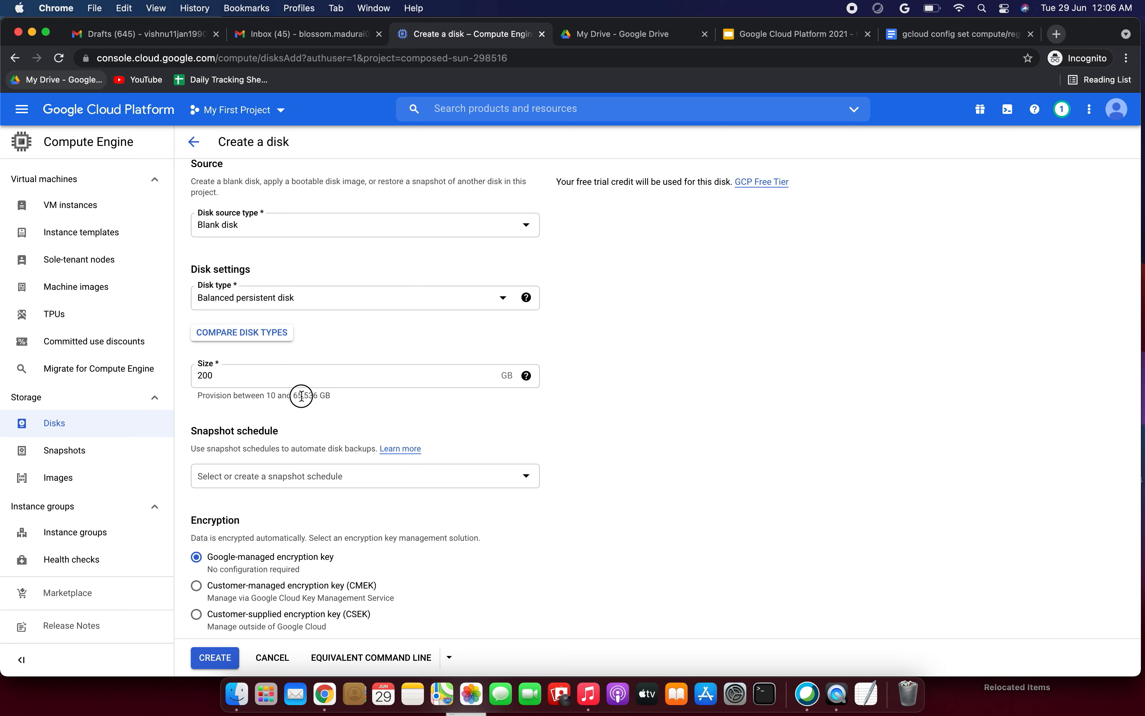
{"action": "double_click", "coordinate": [243, 370]}
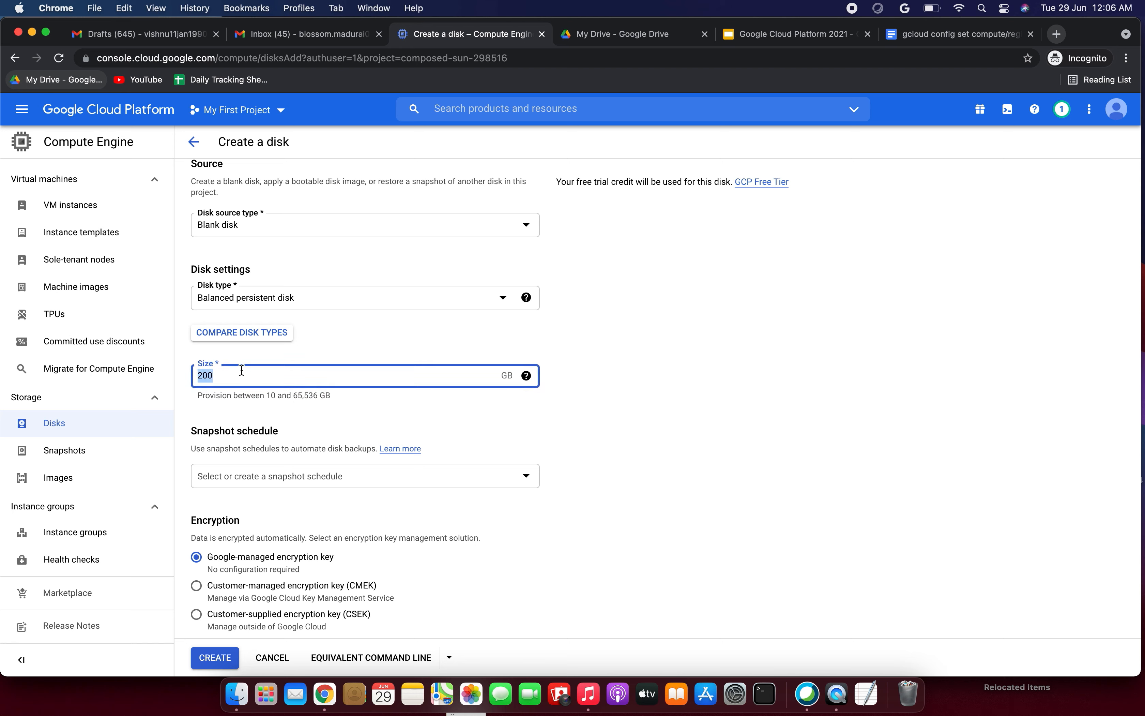
Step: Change the disk type to Extreme persistent disk and set its size to 500 GB
{"action": "left_click", "coordinate": [287, 296]}
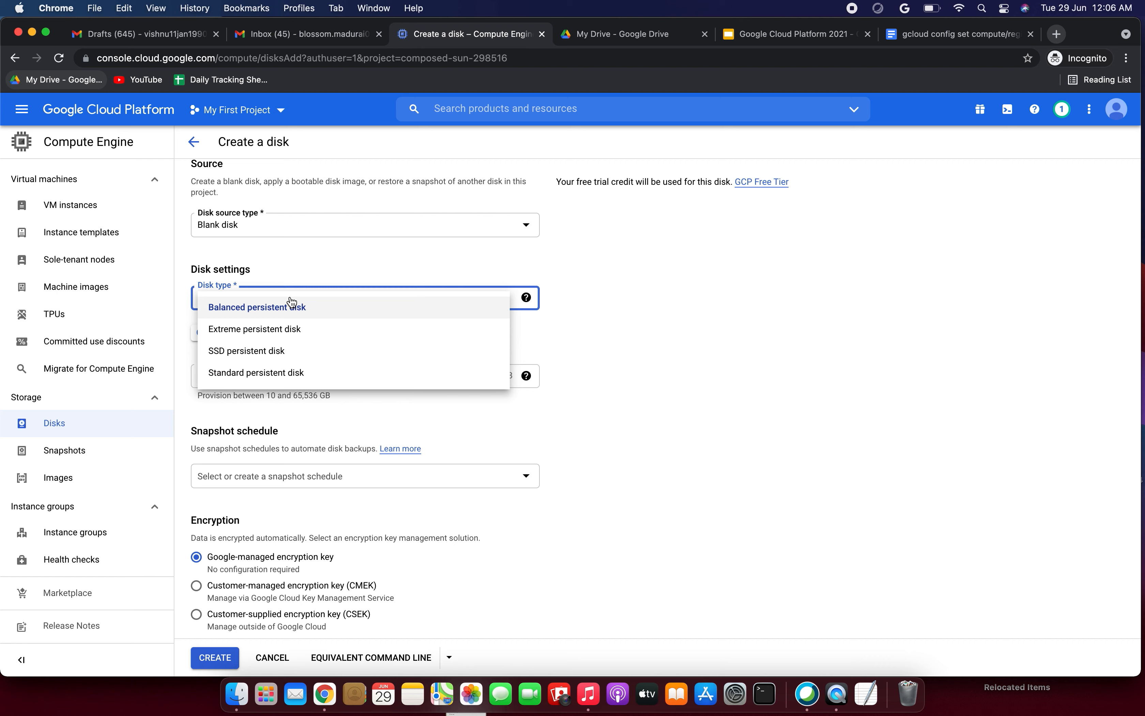
{"action": "left_click", "coordinate": [290, 336]}
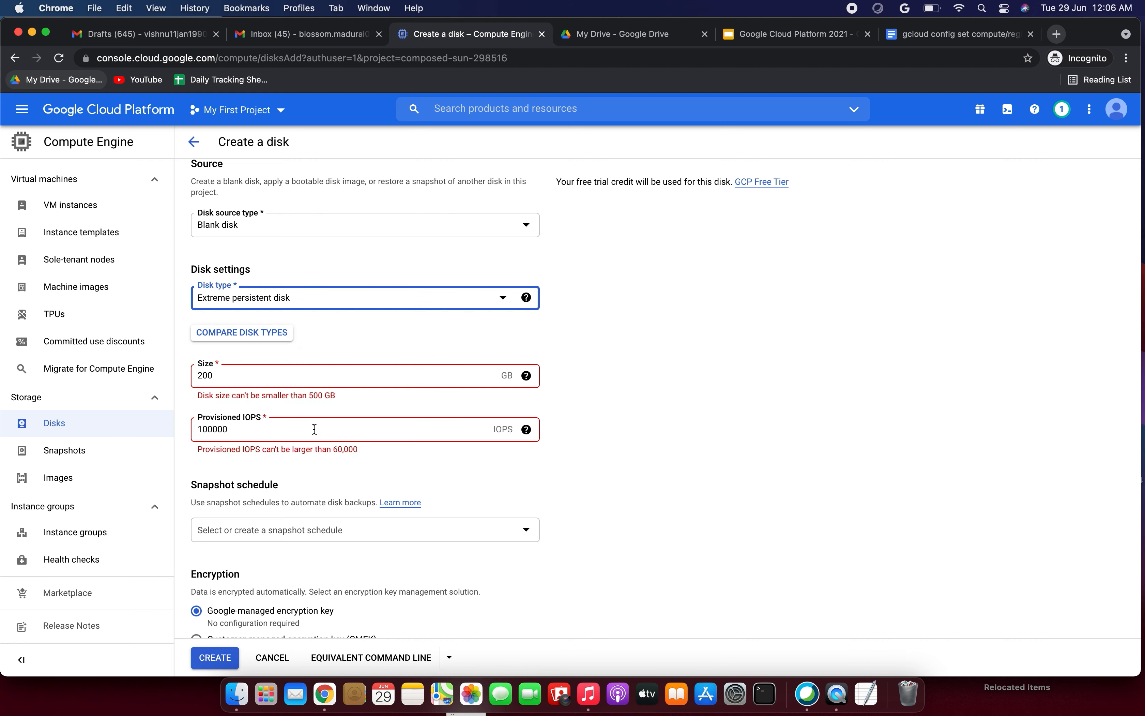
{"action": "left_click_drag", "start_coordinate": [203, 395], "coordinate": [337, 398]}
{"action": "left_click", "coordinate": [300, 408]}
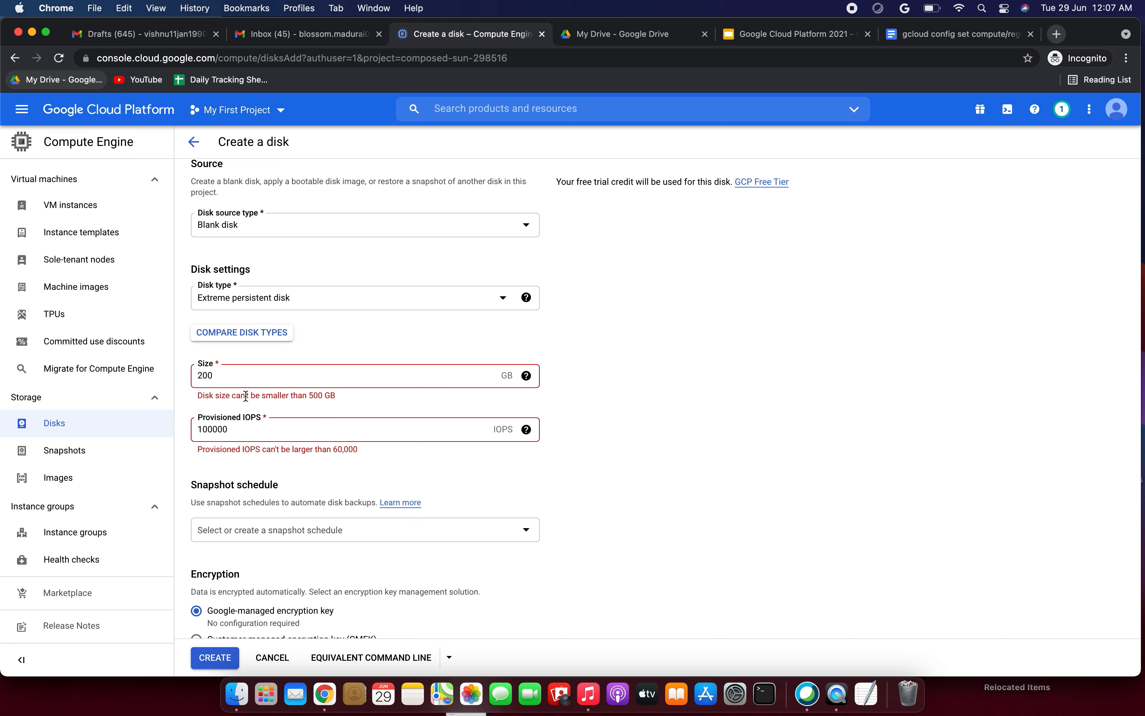
{"action": "left_click_drag", "start_coordinate": [263, 395], "coordinate": [290, 396]}
{"action": "double_click", "coordinate": [260, 376]}
{"action": "key", "text": "BackSpace"}
{"action": "type", "text": "500"}
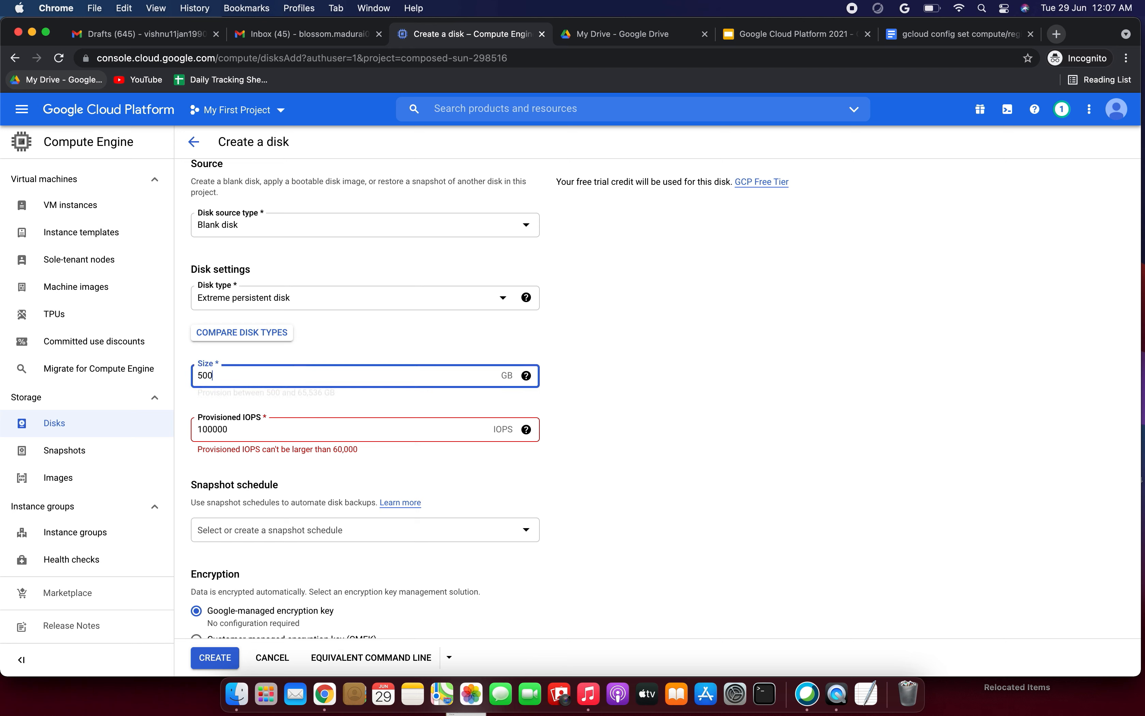
{"action": "left_click", "coordinate": [484, 393]}
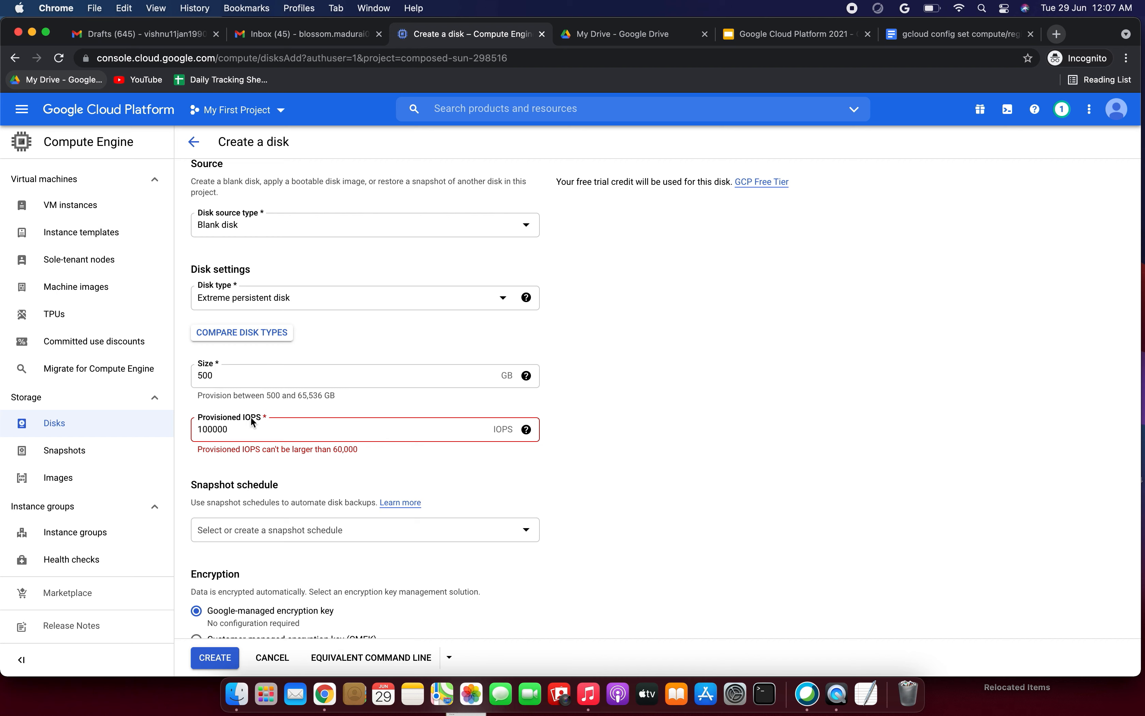
Step: Change the disk type to SSD persistent disk
{"action": "left_click", "coordinate": [290, 303]}
{"action": "left_click", "coordinate": [296, 353]}
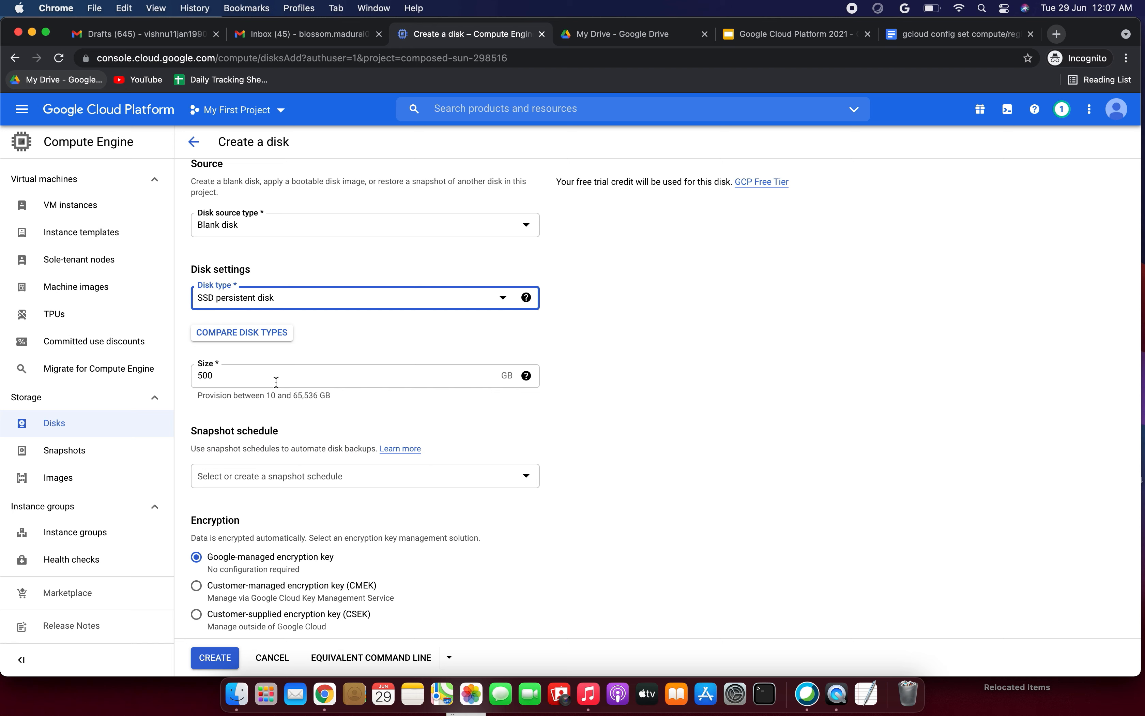
Step: Check the allowed size range for the SSD disk and change the disk type to Standard persistent disk
{"action": "left_click_drag", "start_coordinate": [216, 396], "coordinate": [305, 399]}
{"action": "left_click", "coordinate": [295, 302]}
{"action": "left_click", "coordinate": [279, 371]}
{"action": "left_click_drag", "start_coordinate": [216, 396], "coordinate": [305, 398]}
{"action": "left_click", "coordinate": [276, 293]}
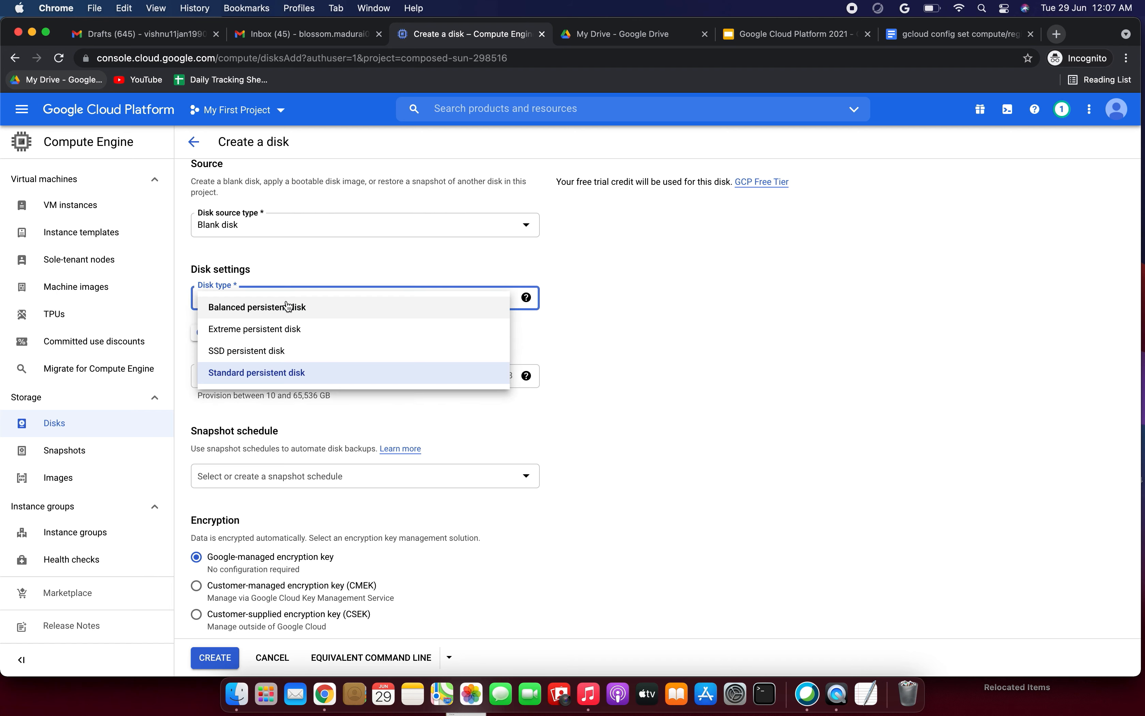
{"action": "left_click", "coordinate": [290, 373]}
Step: Set the size of the standard persistent disk to 100 GB
{"action": "left_click", "coordinate": [250, 383]}
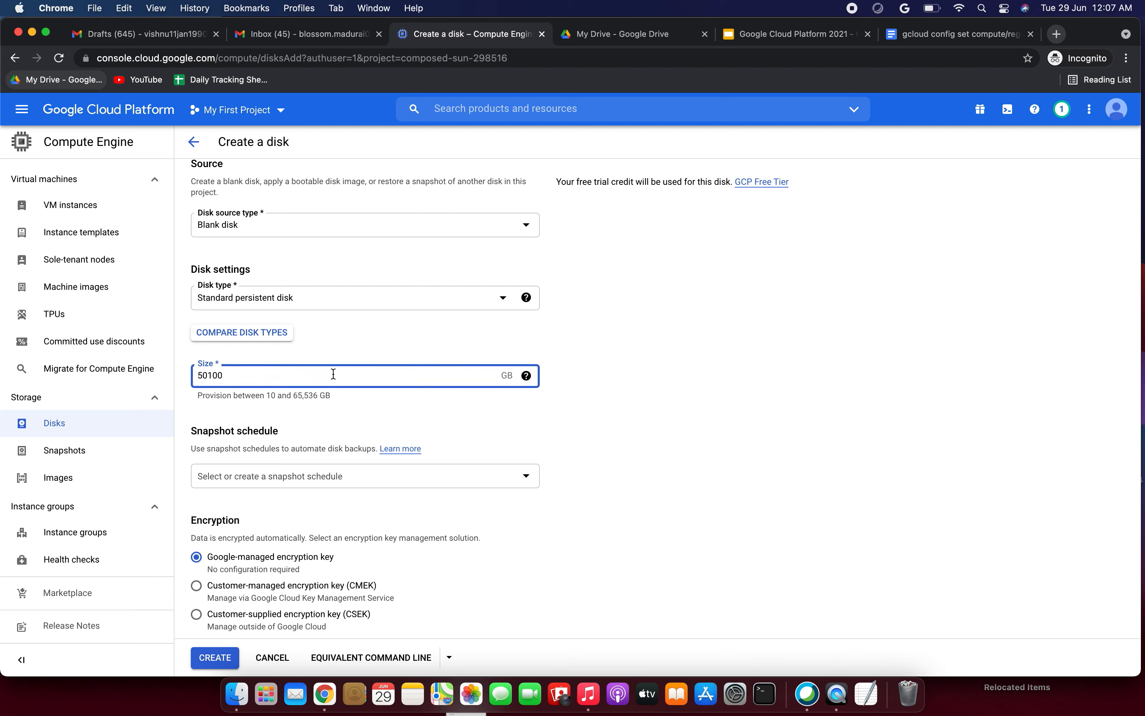
{"action": "key", "text": "BackSpace"}
{"action": "key", "text": "BackSpace"}
{"action": "type", "text": "100"}
{"action": "left_click", "coordinate": [668, 405]}
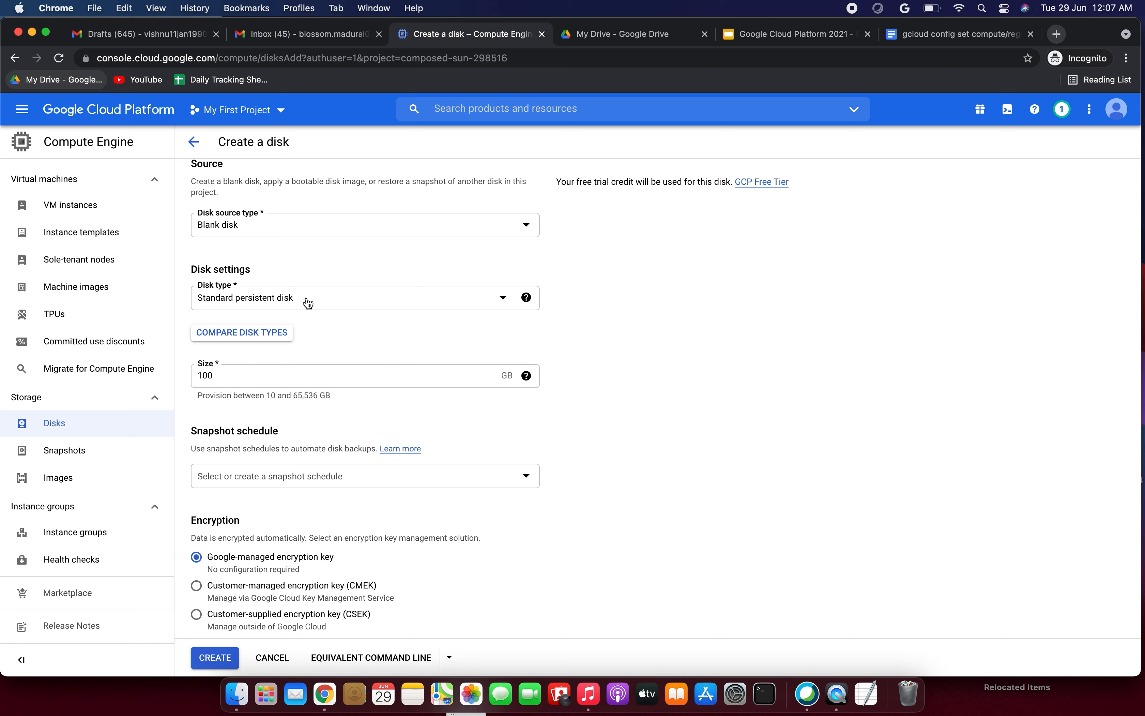
Step: Review the disk type choices and the remaining disk-1 settings, including location, snapshot schedule, encryption and labels
{"action": "left_click", "coordinate": [319, 309]}
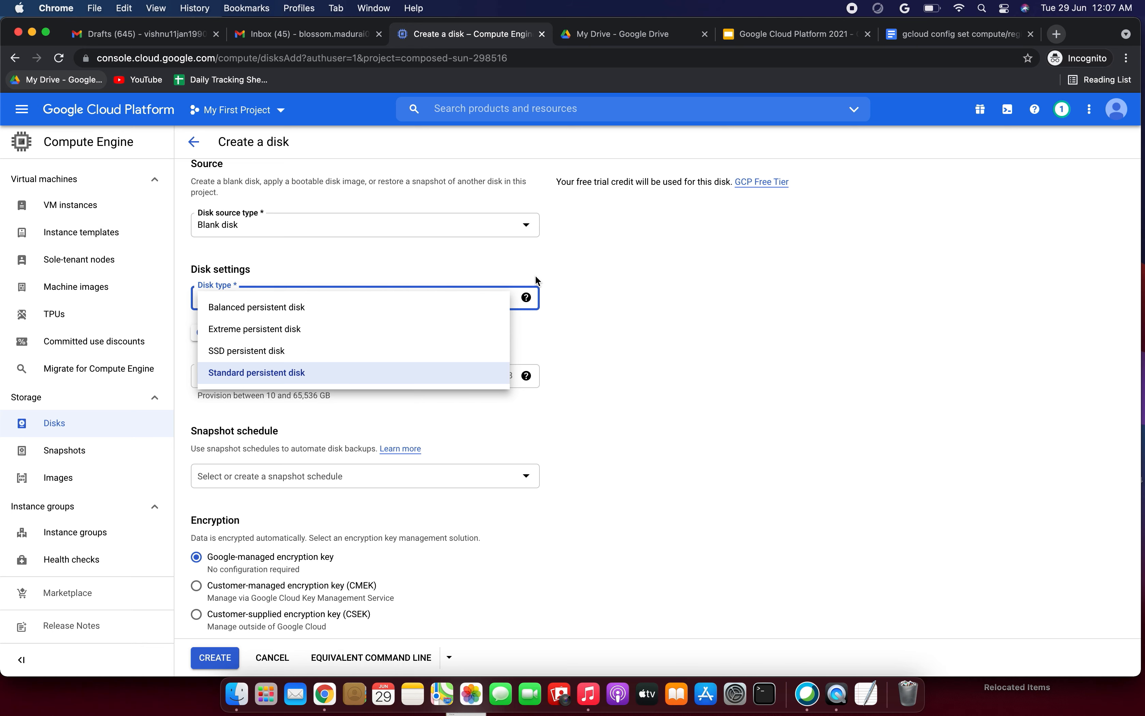
{"action": "left_click", "coordinate": [512, 262]}
{"action": "scroll", "coordinate": [280, 473], "scroll_direction": "down", "scroll_amount": 2}
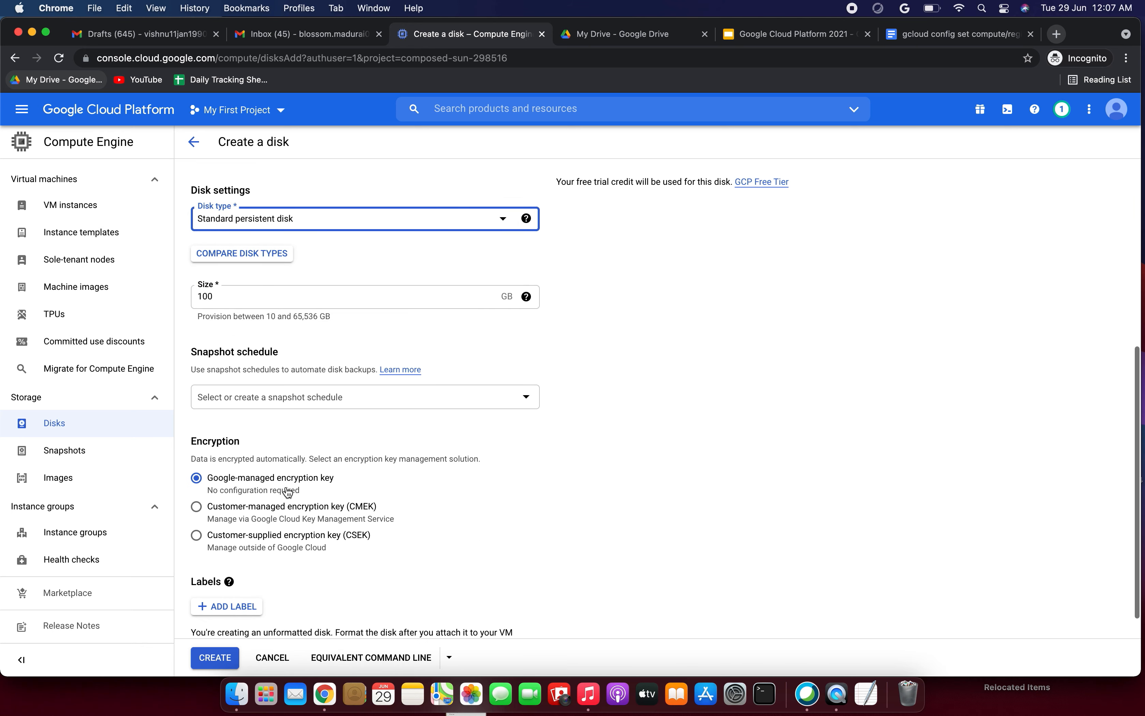
{"action": "scroll", "coordinate": [292, 466], "scroll_direction": "down", "scroll_amount": 1}
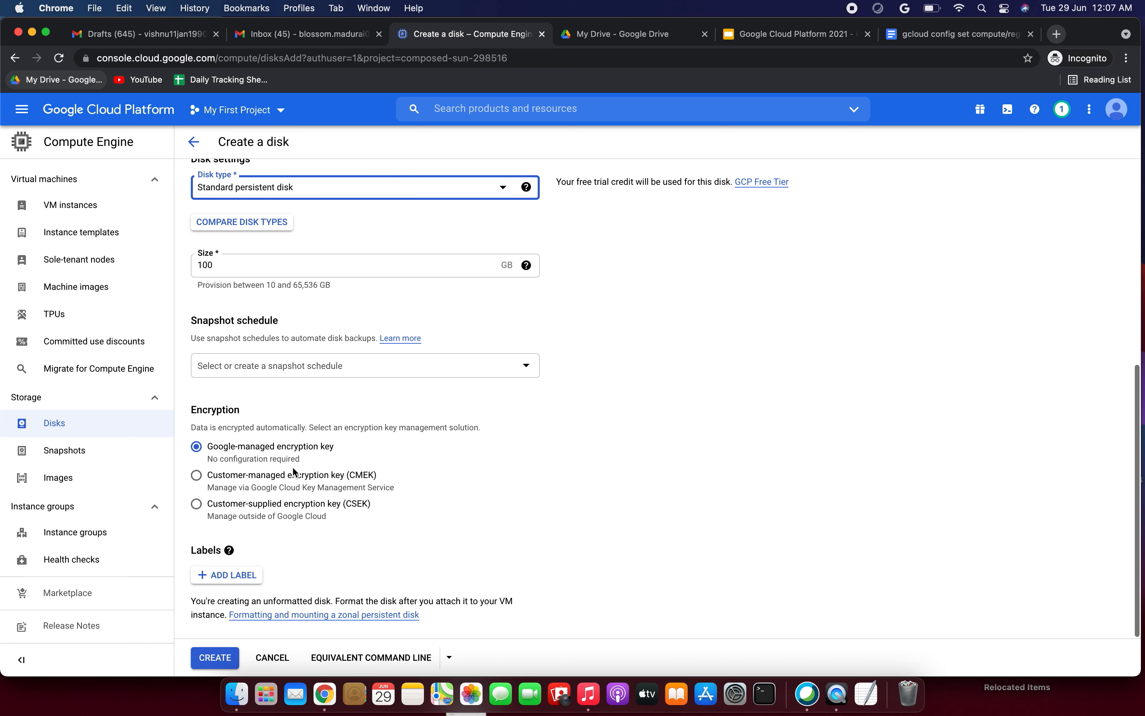
{"action": "left_click", "coordinate": [217, 653]}
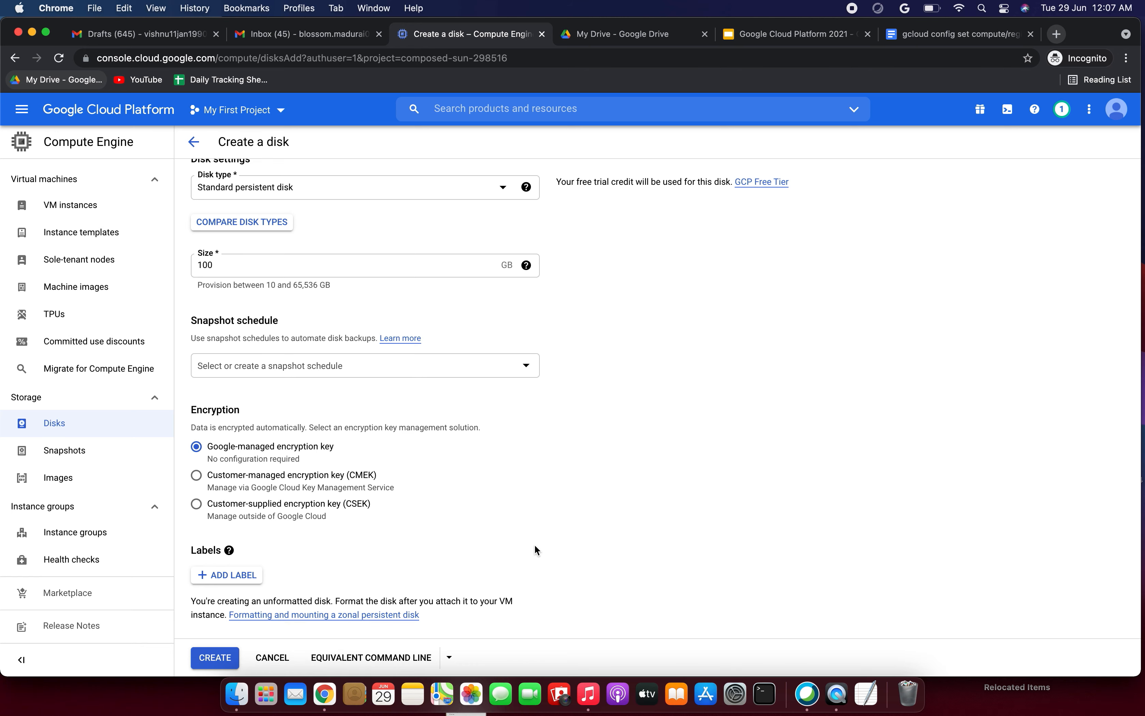
{"action": "scroll", "coordinate": [535, 544], "scroll_direction": "up", "scroll_amount": 5}
{"action": "scroll", "coordinate": [534, 544], "scroll_direction": "down", "scroll_amount": 5}
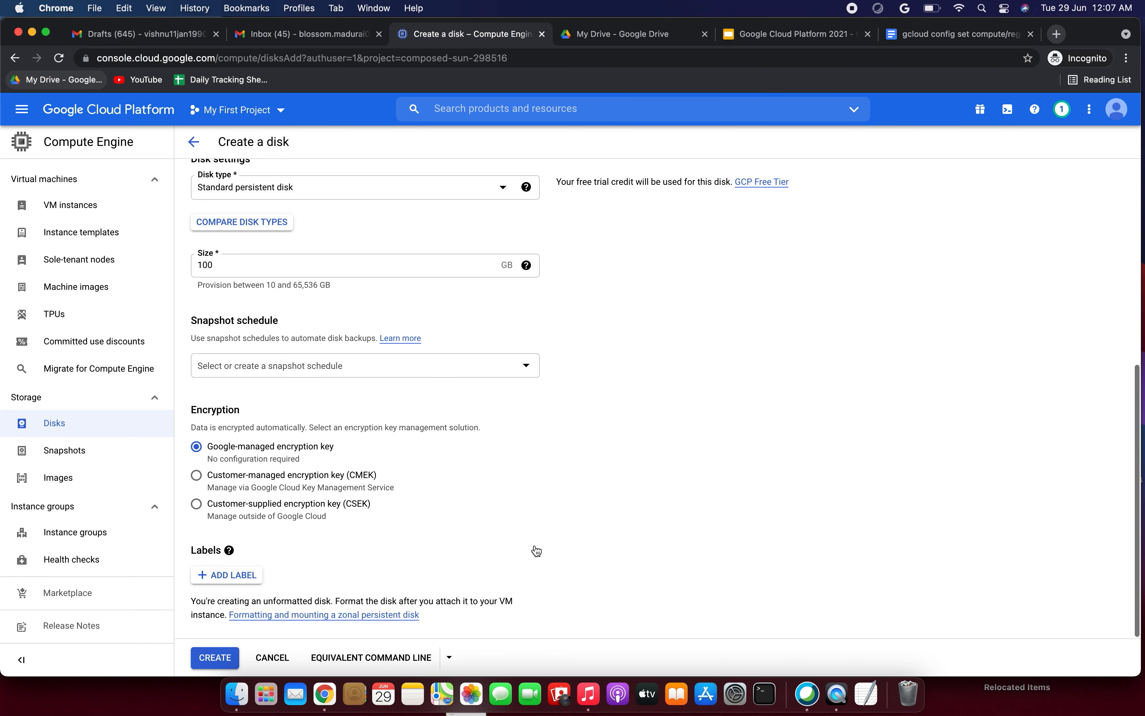
{"action": "left_click", "coordinate": [217, 665]}
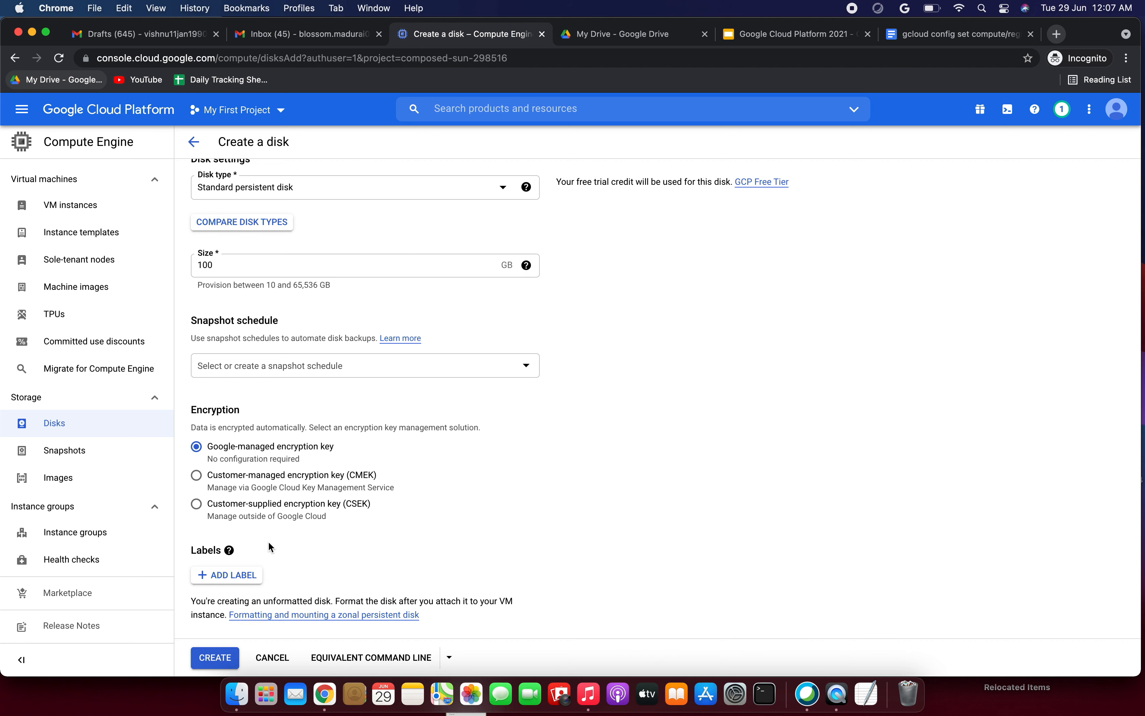
{"action": "scroll", "coordinate": [314, 478], "scroll_direction": "up", "scroll_amount": 2}
{"action": "scroll", "coordinate": [316, 480], "scroll_direction": "up", "scroll_amount": 6}
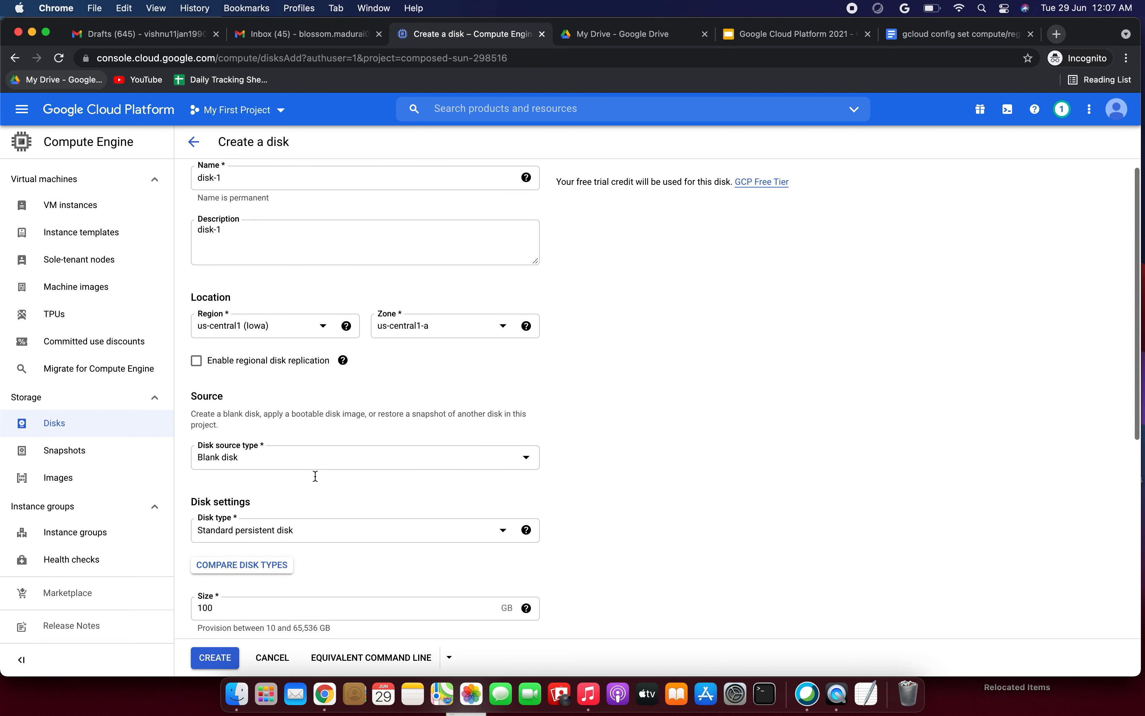
{"action": "scroll", "coordinate": [316, 480], "scroll_direction": "down", "scroll_amount": 8}
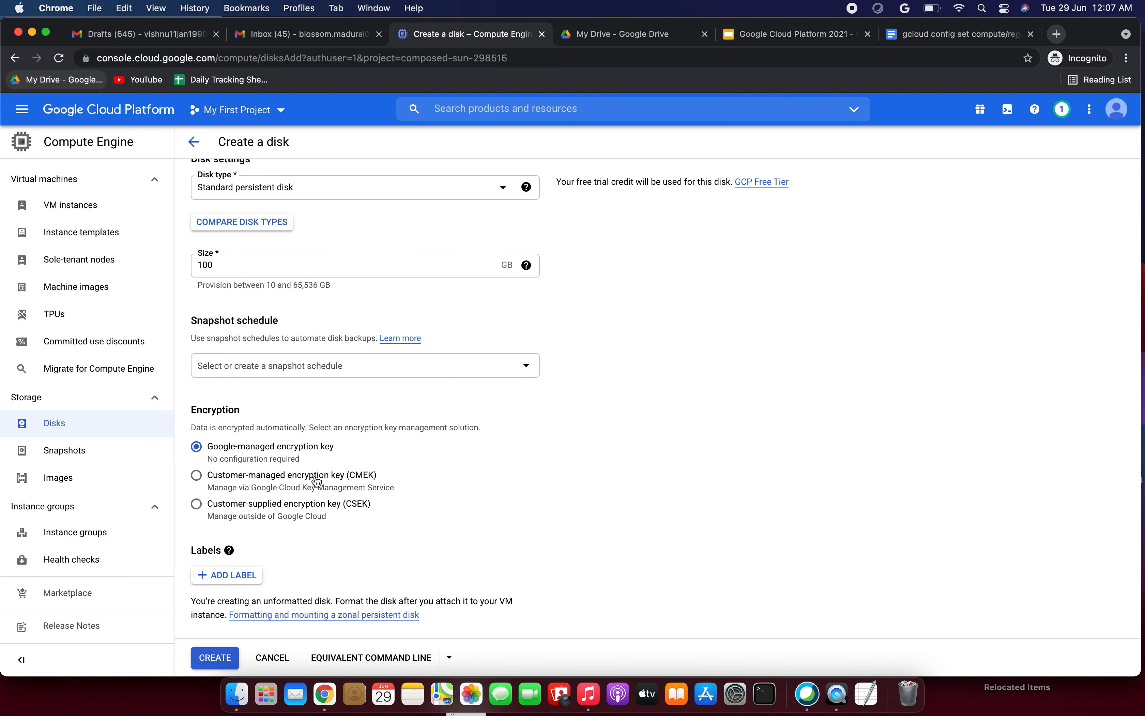
{"action": "scroll", "coordinate": [320, 542], "scroll_direction": "down", "scroll_amount": 1}
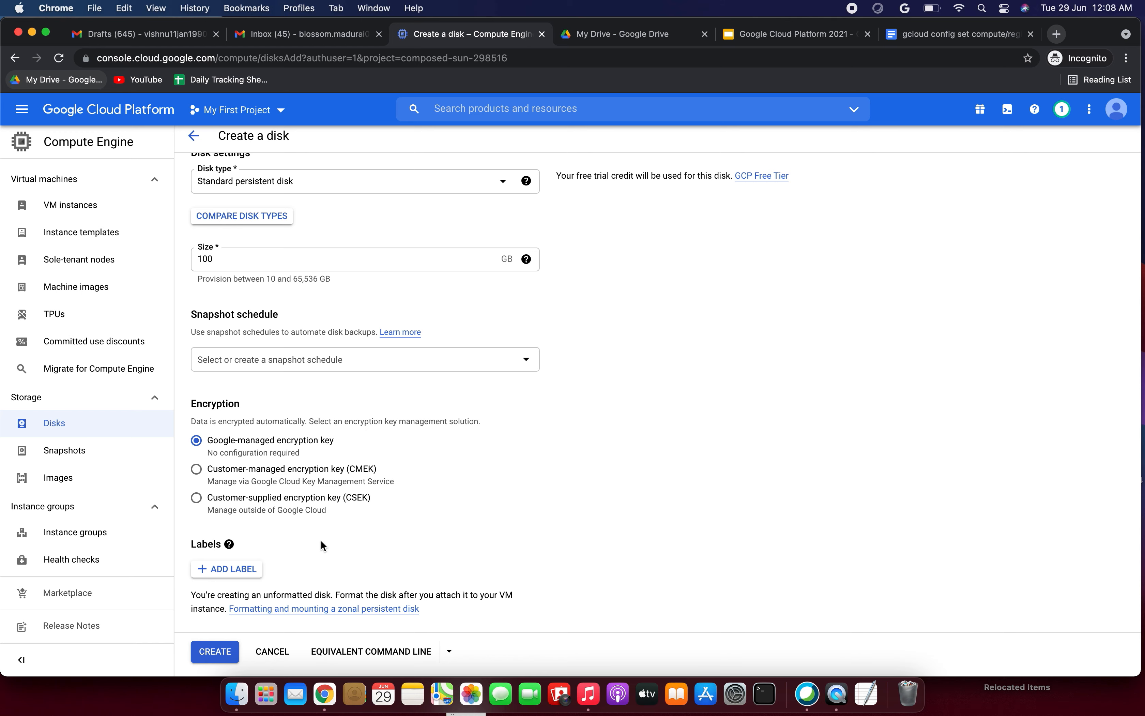
Step: Open the GCP Free Tier documentation and read the Free Tier description and the 90-day, $300 Free Trial conditions
{"action": "left_click", "coordinate": [751, 180]}
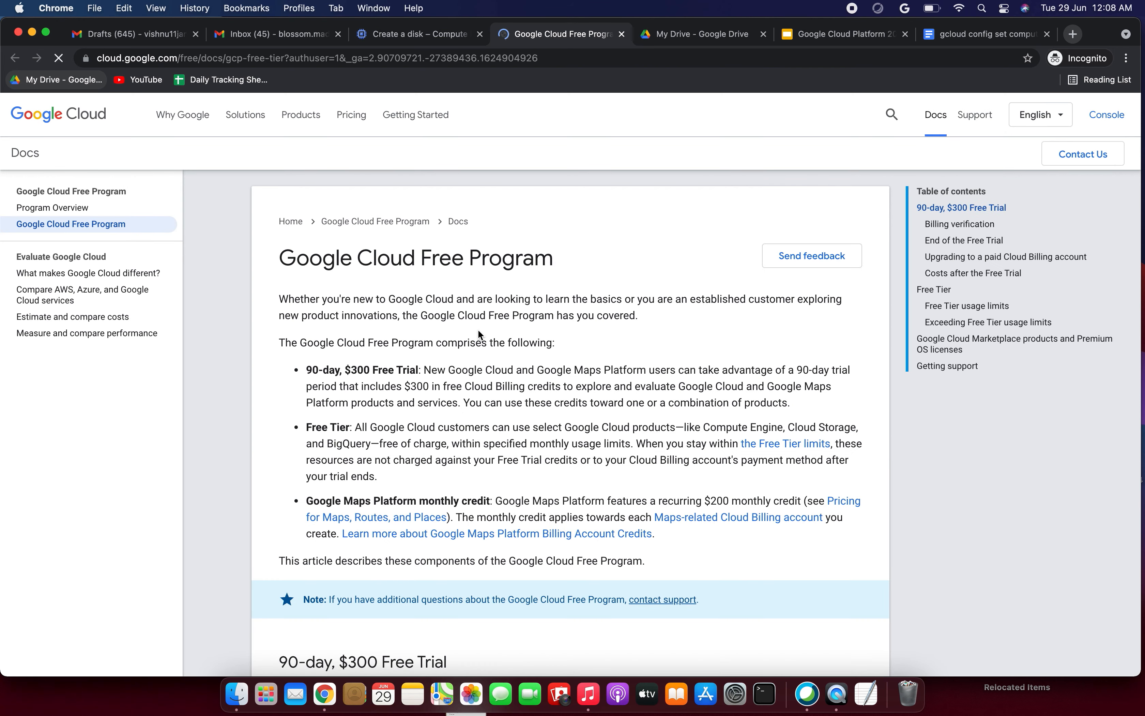
{"action": "left_click_drag", "start_coordinate": [322, 426], "coordinate": [384, 427]}
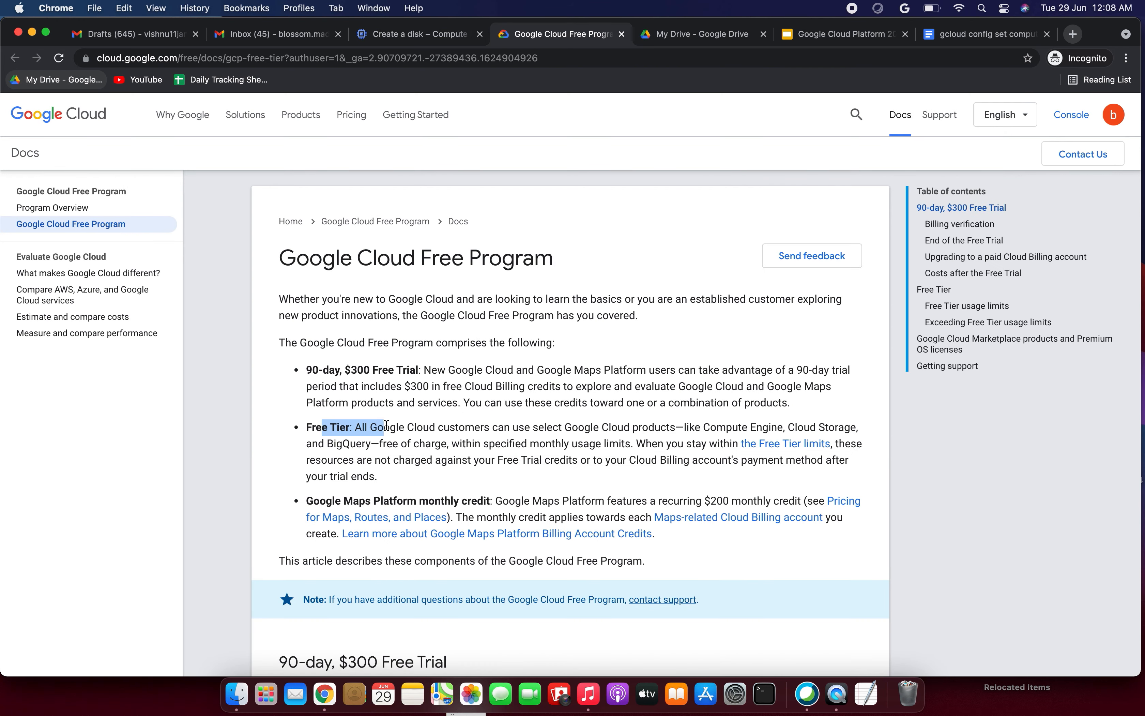
{"action": "scroll", "coordinate": [493, 384], "scroll_direction": "down", "scroll_amount": 3}
{"action": "scroll", "coordinate": [493, 384], "scroll_direction": "down", "scroll_amount": 5}
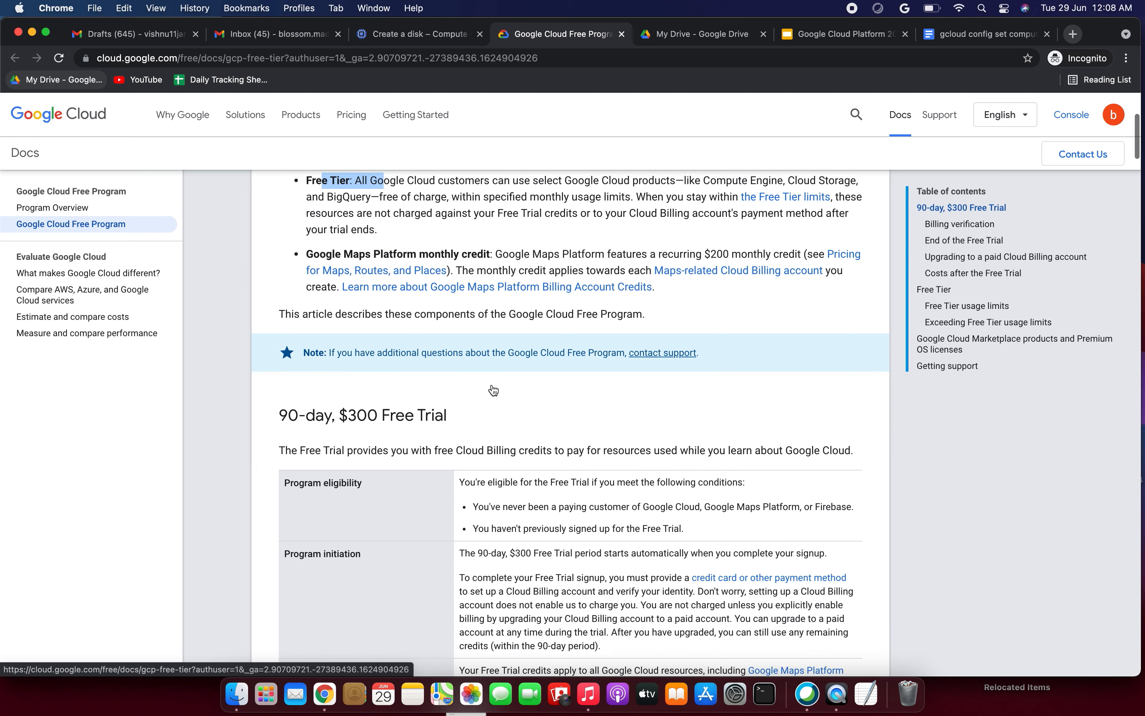
{"action": "scroll", "coordinate": [493, 445], "scroll_direction": "up", "scroll_amount": 10}
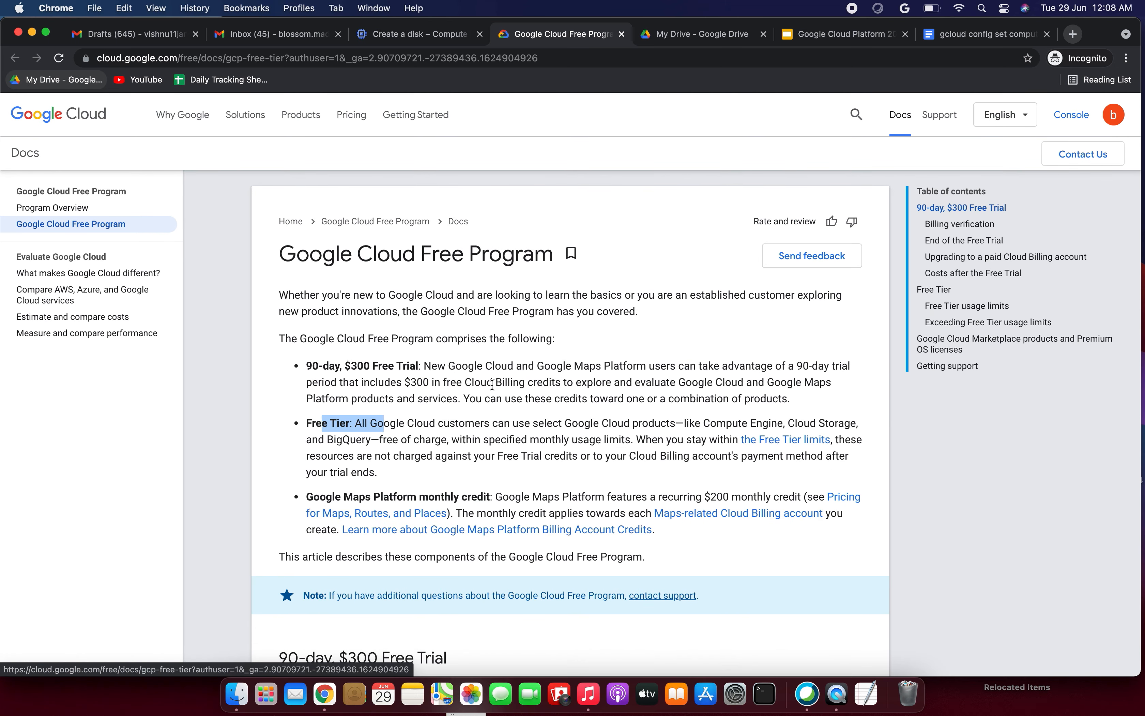
{"action": "mouse_move", "coordinate": [442, 308]}
{"action": "left_mouse_down"}
{"action": "mouse_move", "coordinate": [622, 300]}
{"action": "mouse_move", "coordinate": [662, 310]}
{"action": "left_mouse_up"}
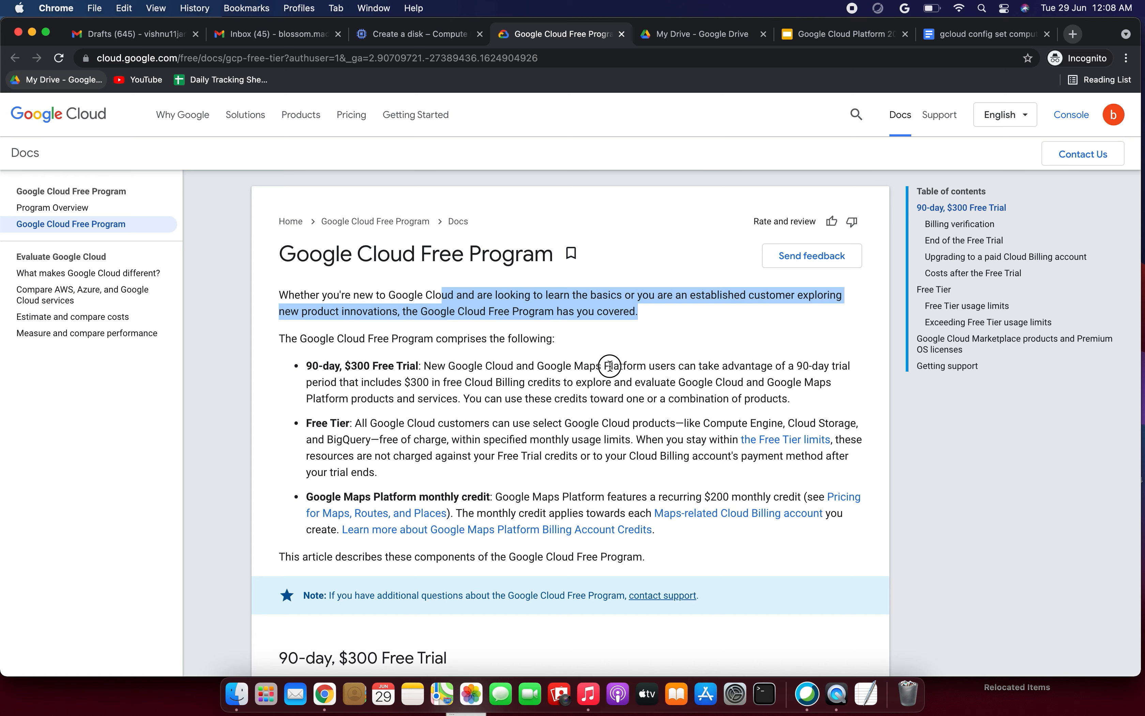
{"action": "left_click_drag", "start_coordinate": [609, 366], "coordinate": [642, 366]}
{"action": "left_click_drag", "start_coordinate": [331, 383], "coordinate": [575, 379]}
{"action": "scroll", "coordinate": [560, 398], "scroll_direction": "down", "scroll_amount": 3}
{"action": "scroll", "coordinate": [575, 376], "scroll_direction": "down", "scroll_amount": 5}
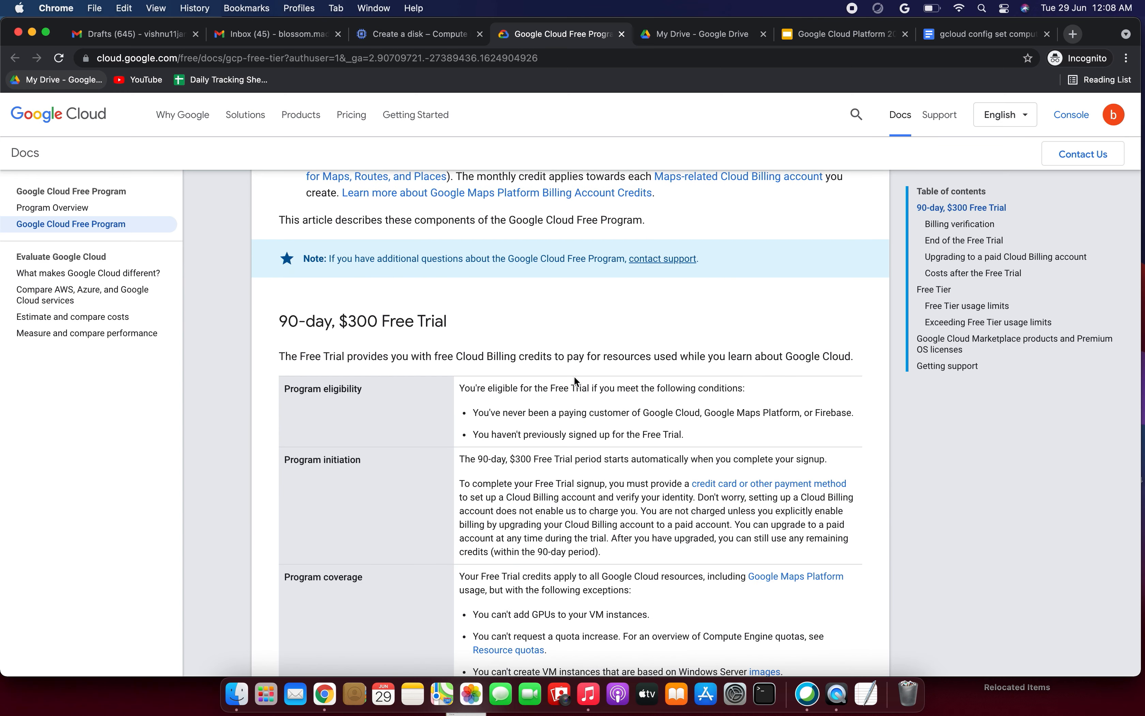
{"action": "scroll", "coordinate": [575, 376], "scroll_direction": "down", "scroll_amount": 3}
{"action": "scroll", "coordinate": [575, 376], "scroll_direction": "down", "scroll_amount": 5}
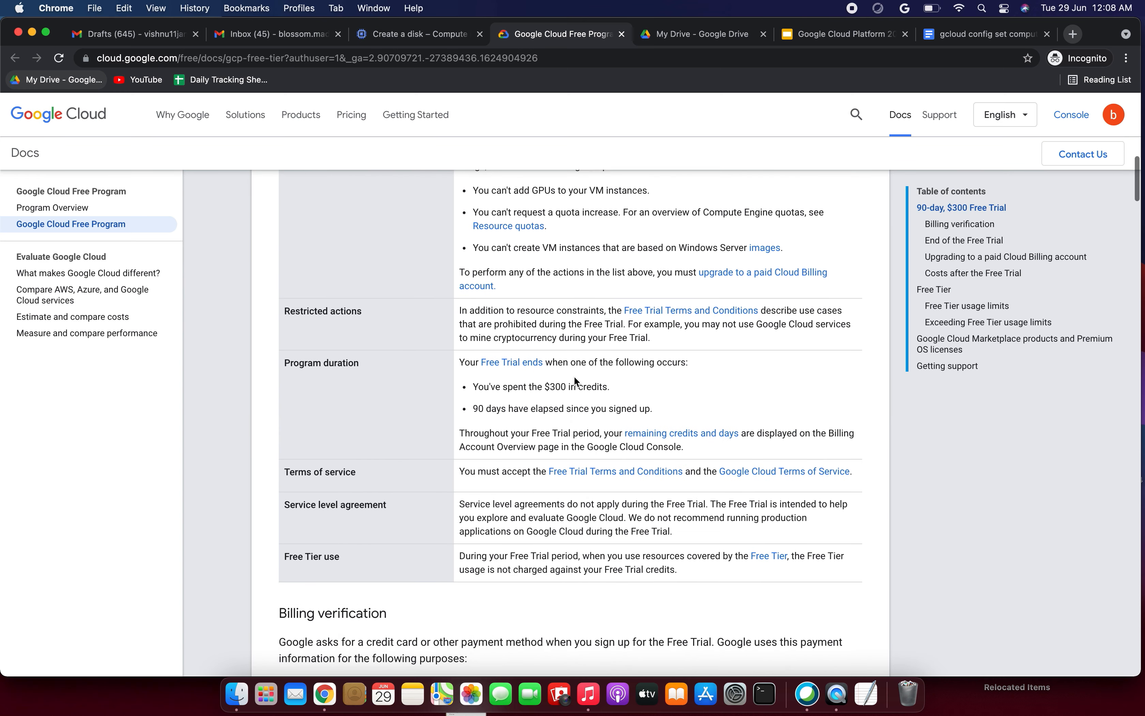
Step: Return to the Create a disk form and change the disk type to Balanced persistent disk
{"action": "left_click", "coordinate": [398, 35]}
{"action": "scroll", "coordinate": [389, 440], "scroll_direction": "up", "scroll_amount": 4}
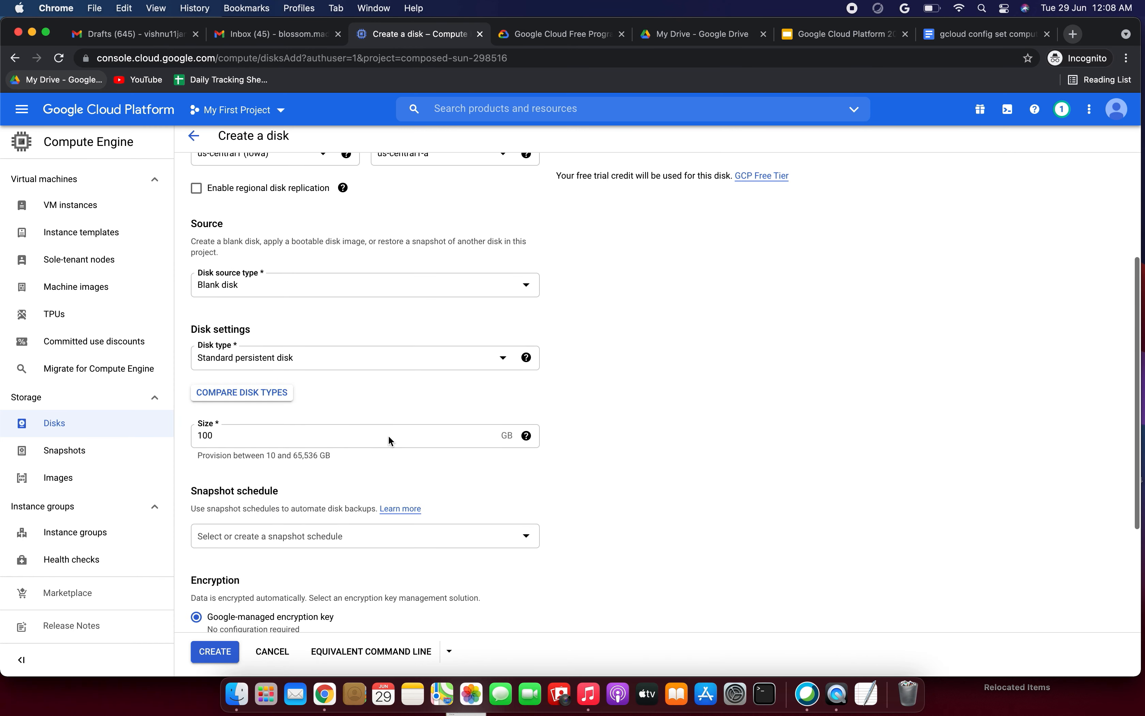
{"action": "left_click", "coordinate": [333, 366]}
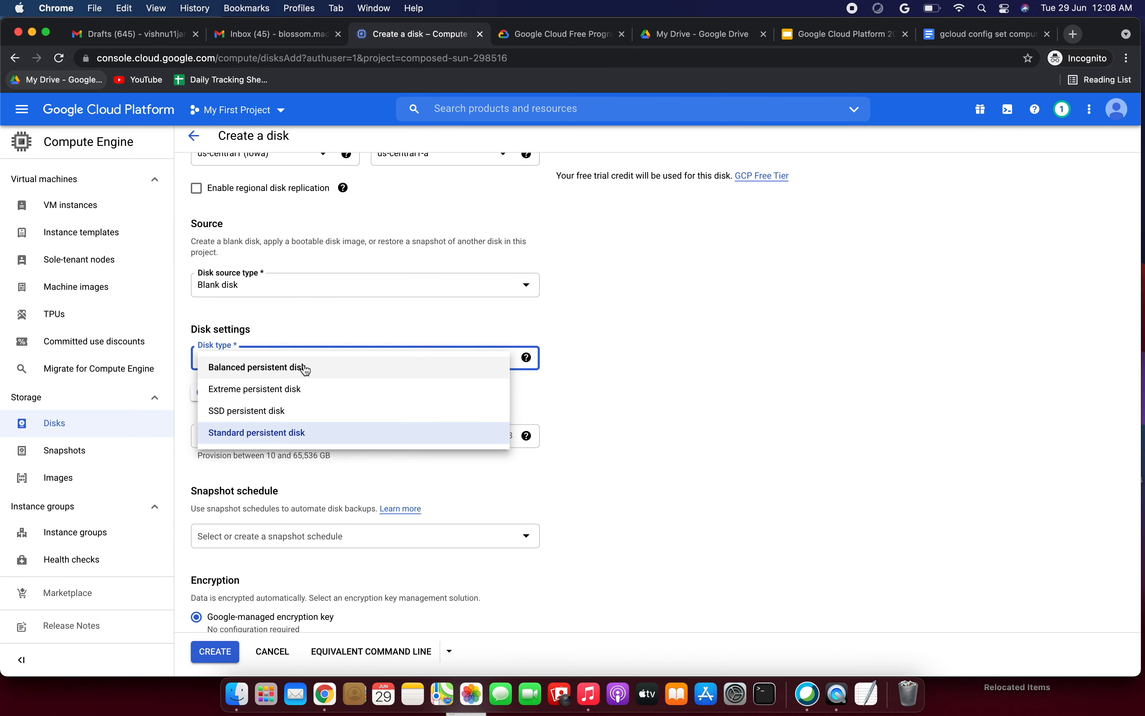
{"action": "left_click", "coordinate": [283, 370]}
{"action": "scroll", "coordinate": [314, 452], "scroll_direction": "down", "scroll_amount": 4}
{"action": "left_click", "coordinate": [221, 653]}
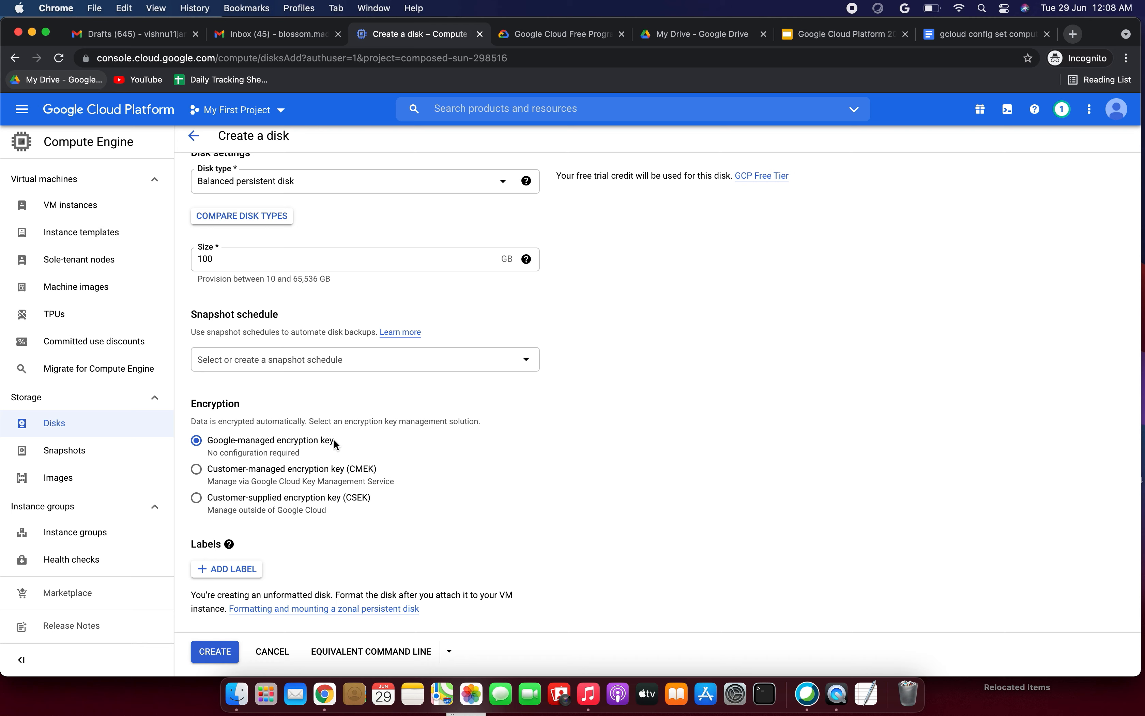
Step: Review the disk-1 form once more and cancel the disk creation
{"action": "scroll", "coordinate": [333, 438], "scroll_direction": "up", "scroll_amount": 8}
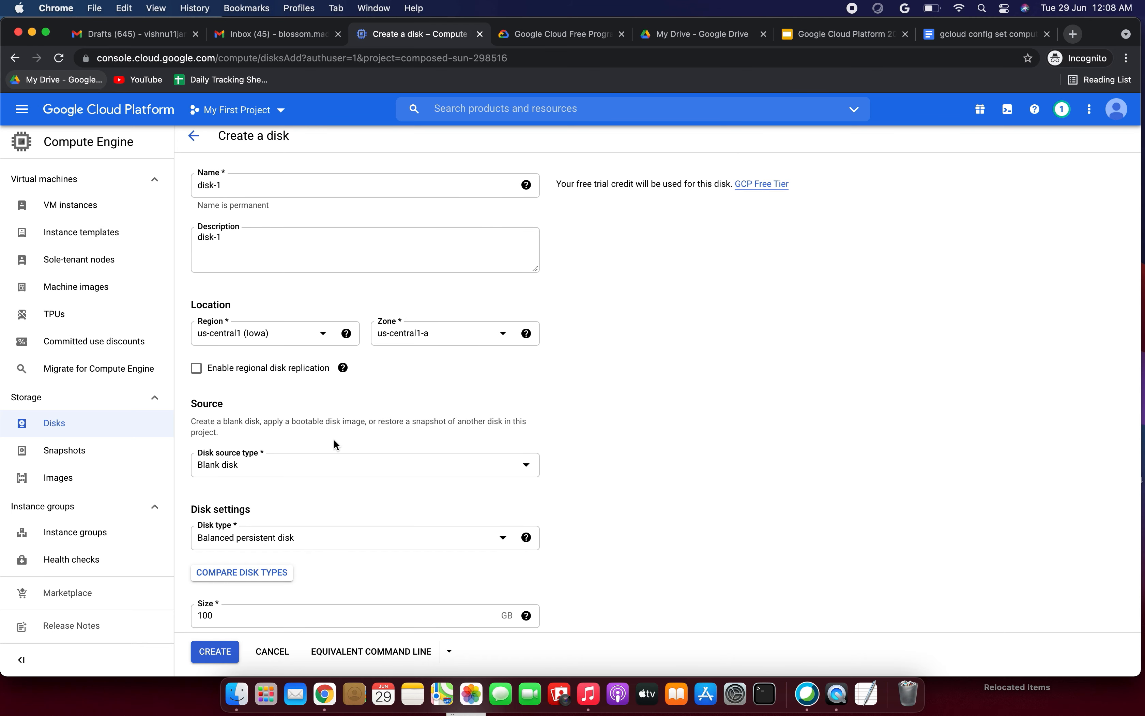
{"action": "scroll", "coordinate": [334, 442], "scroll_direction": "down", "scroll_amount": 8}
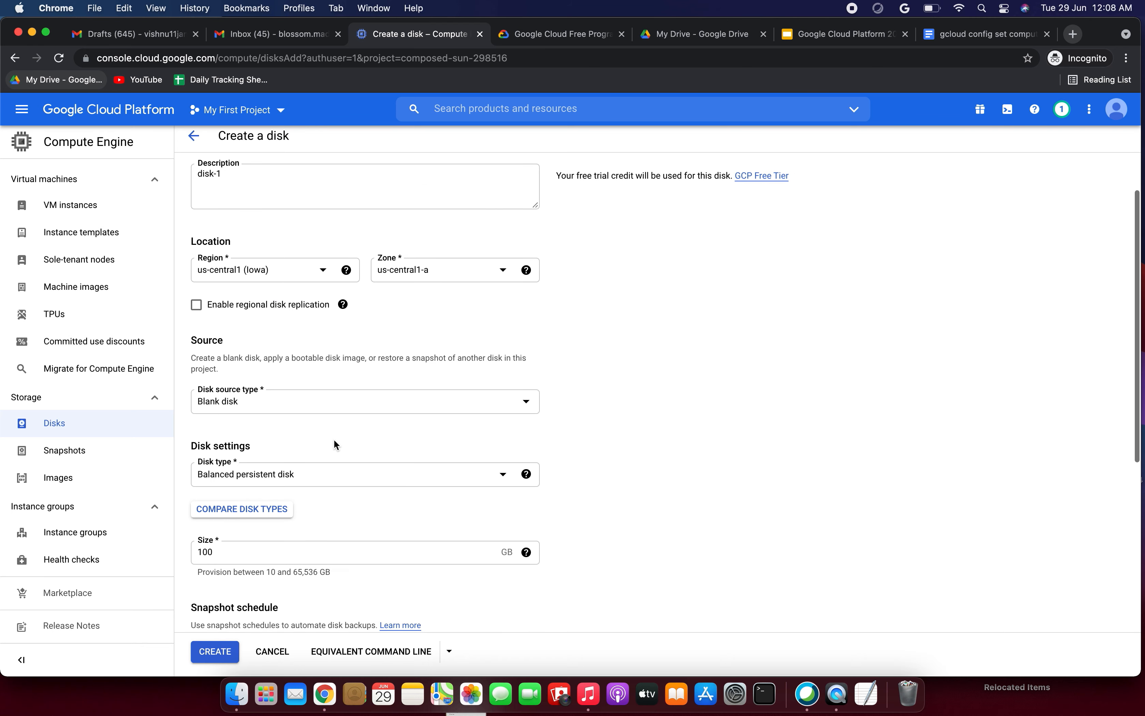
{"action": "left_click", "coordinate": [272, 652]}
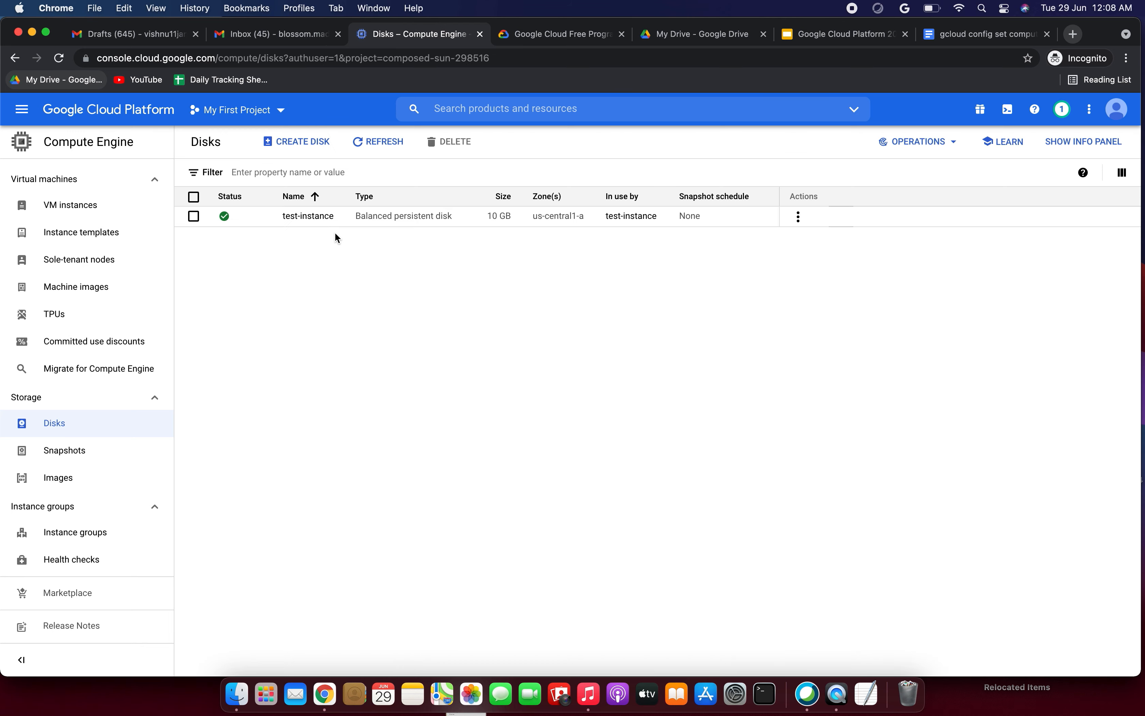
Step: Create a blank 100 GB balanced persistent disk named disk-1 in zone us-central1-a with the Google-managed encryption key
{"action": "left_click", "coordinate": [296, 141]}
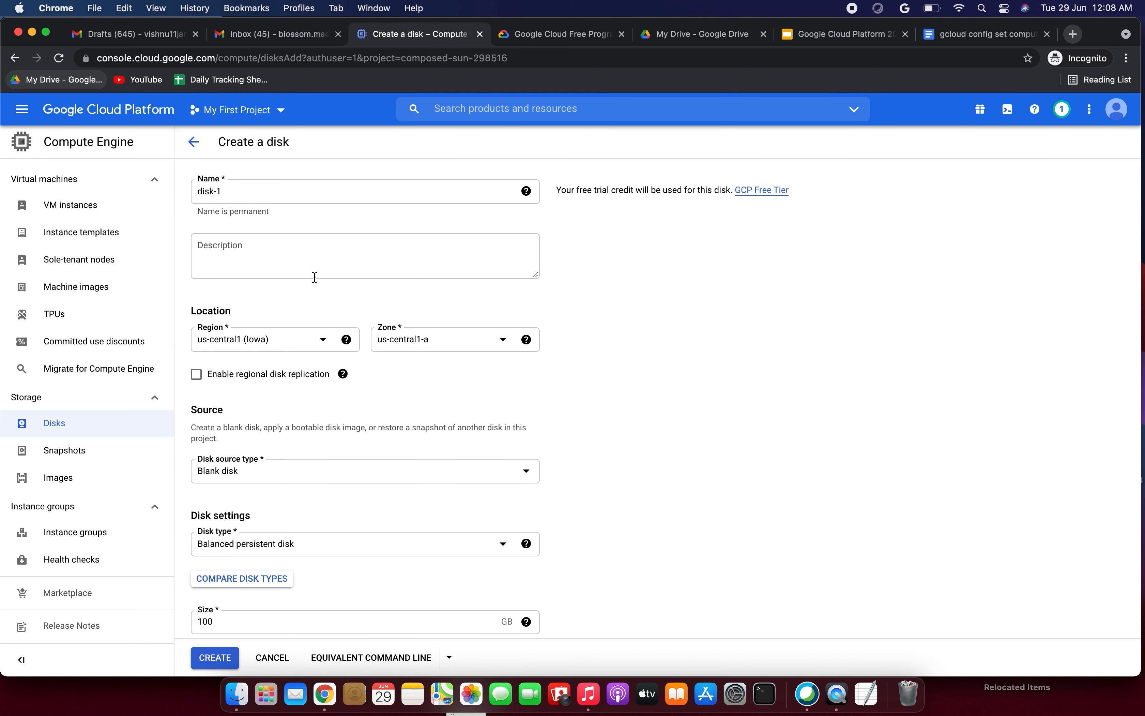
{"action": "scroll", "coordinate": [315, 284], "scroll_direction": "down", "scroll_amount": 5}
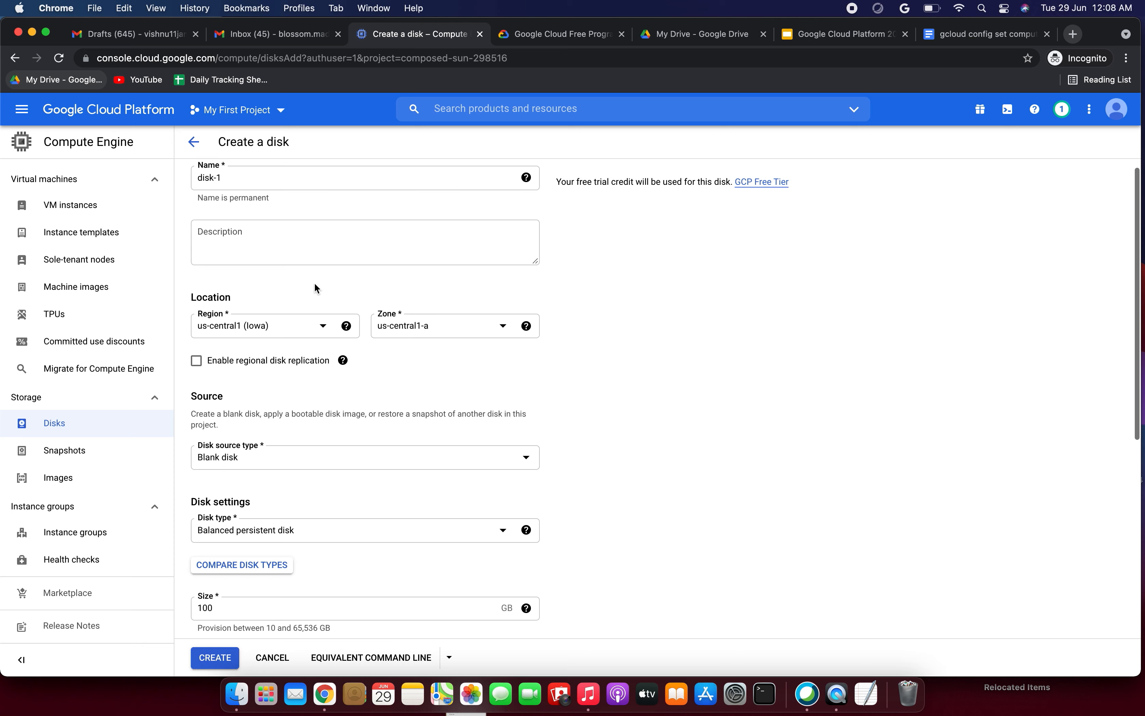
{"action": "scroll", "coordinate": [314, 284], "scroll_direction": "up", "scroll_amount": 3}
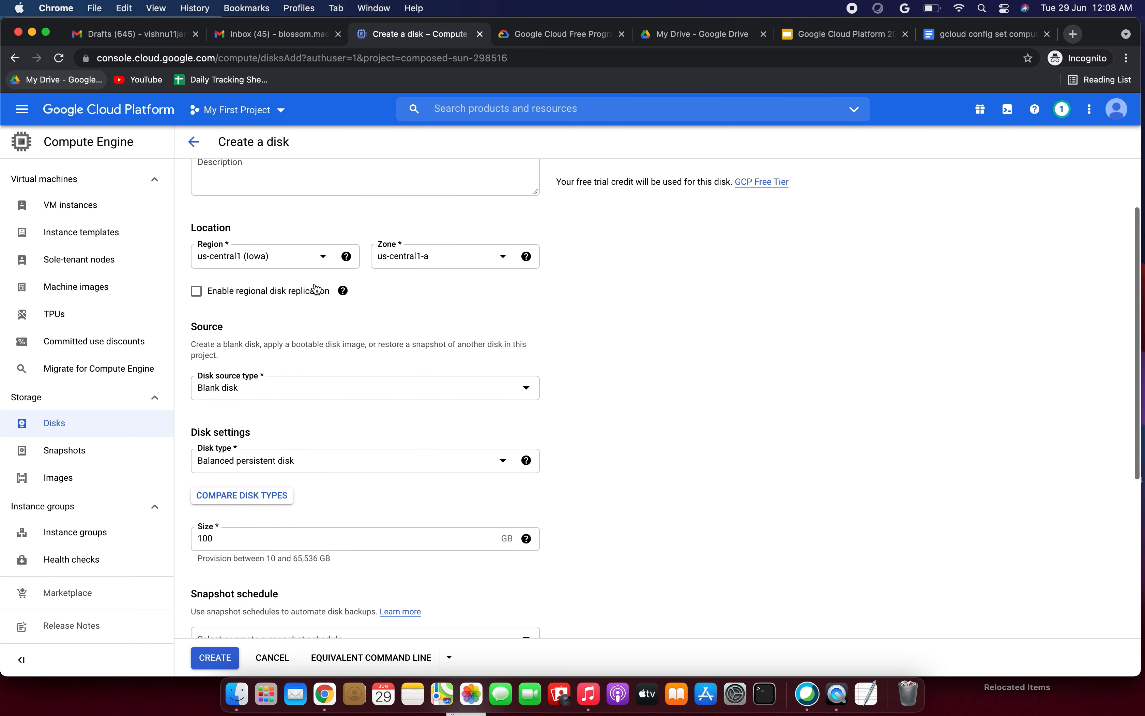
{"action": "scroll", "coordinate": [410, 270], "scroll_direction": "down", "scroll_amount": 7}
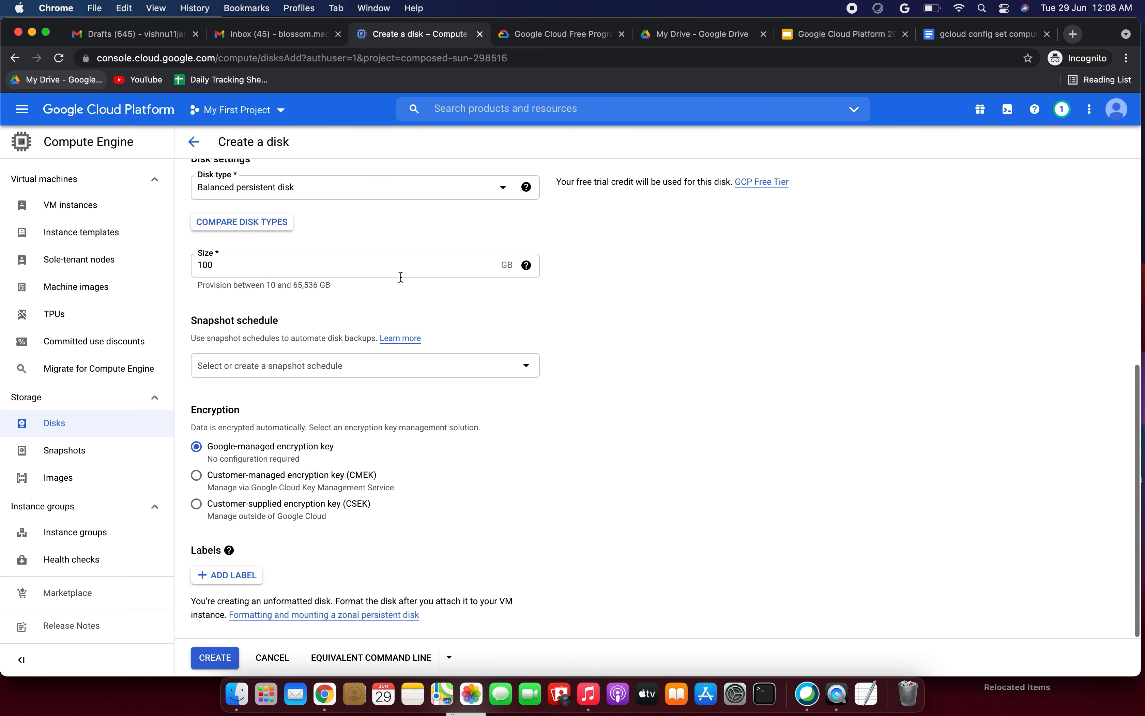
{"action": "left_click", "coordinate": [219, 653]}
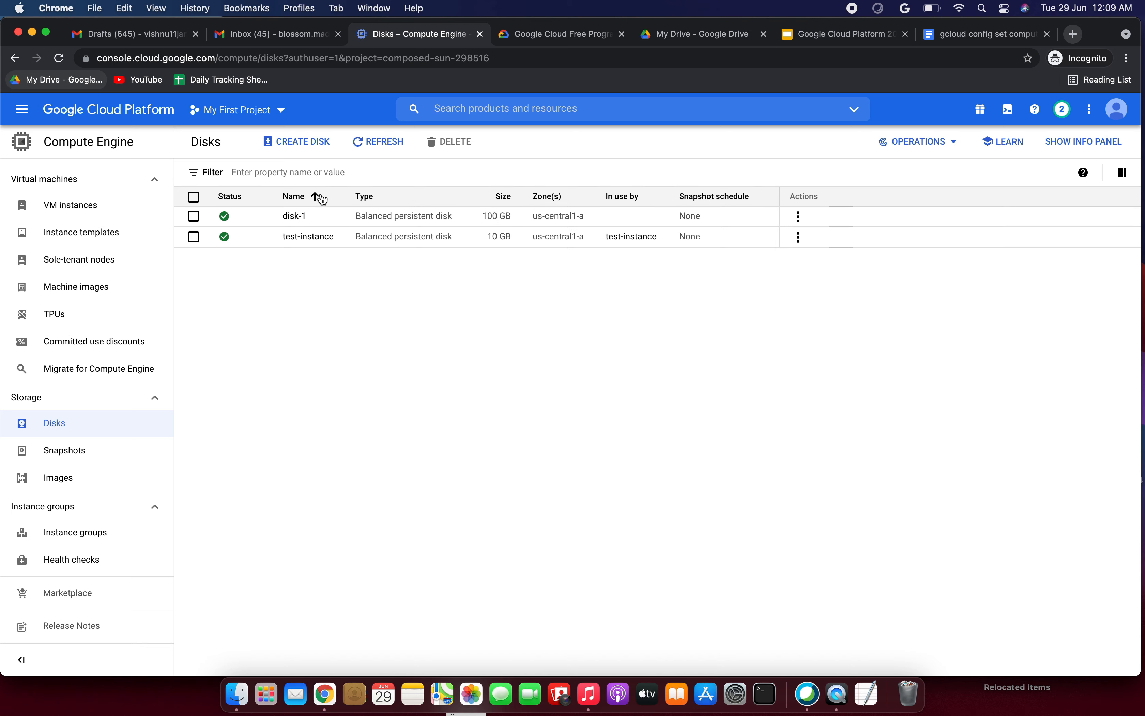
Step: Start creating a second disk named disk-2 and copy its name into the description
{"action": "left_click", "coordinate": [303, 150]}
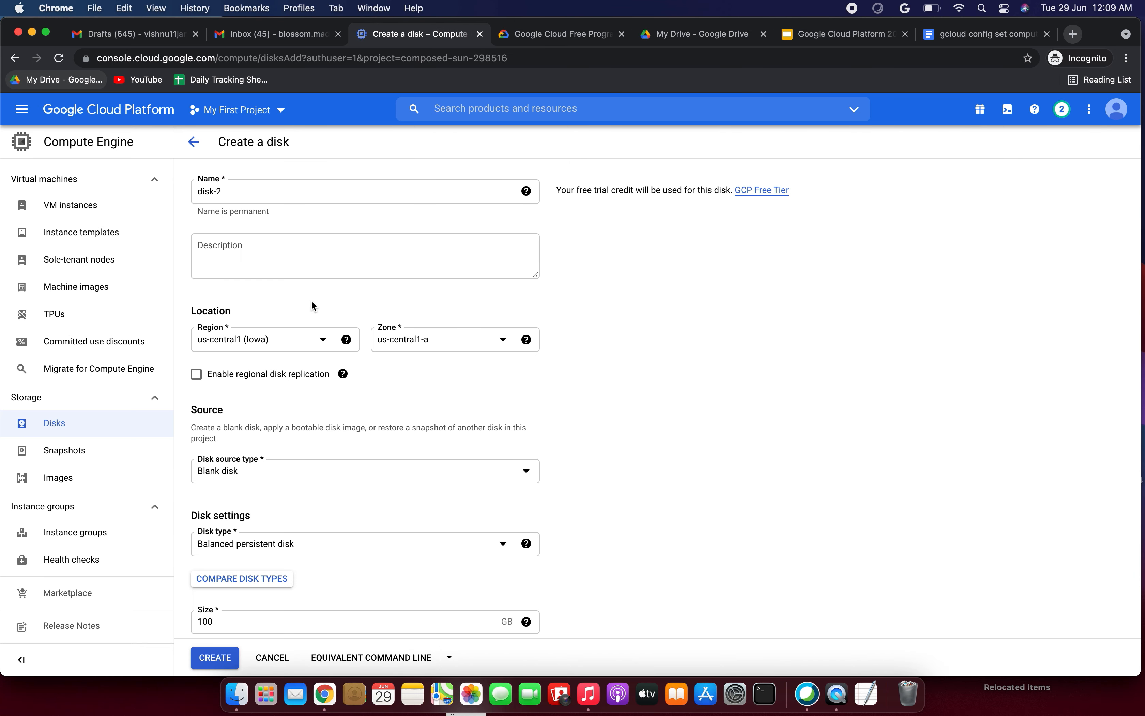
{"action": "left_click_drag", "start_coordinate": [245, 192], "coordinate": [205, 191]}
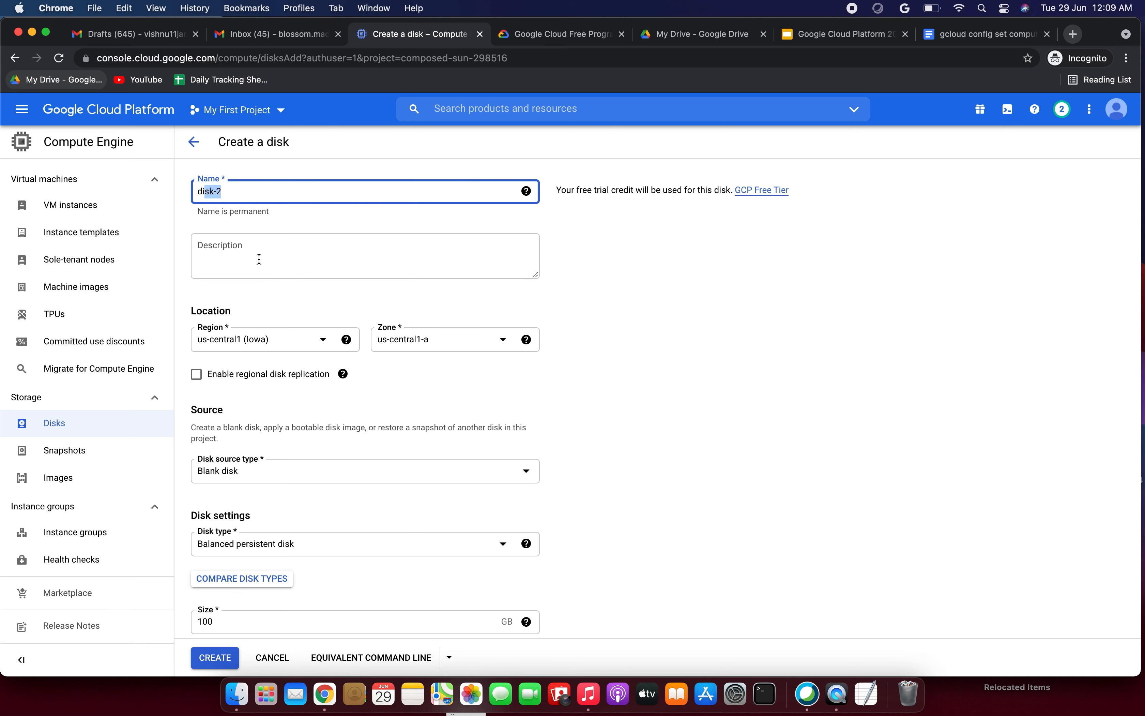
{"action": "key", "text": "super+a"}
{"action": "key", "text": "super+c"}
{"action": "left_click", "coordinate": [265, 242]}
{"action": "key", "text": "super+v"}
Step: Make disk-2 a standard persistent disk of 100 GB, create it, and refresh the disk list
{"action": "scroll", "coordinate": [266, 242], "scroll_direction": "down", "scroll_amount": 5}
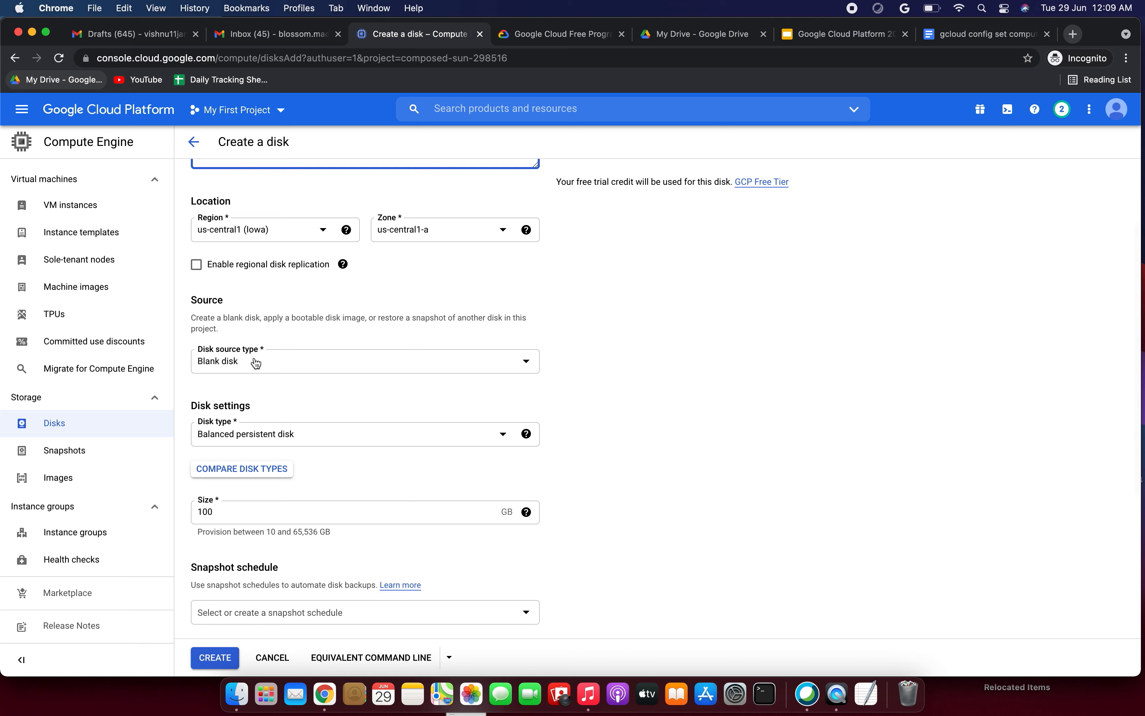
{"action": "left_click", "coordinate": [262, 366]}
{"action": "left_click", "coordinate": [258, 439]}
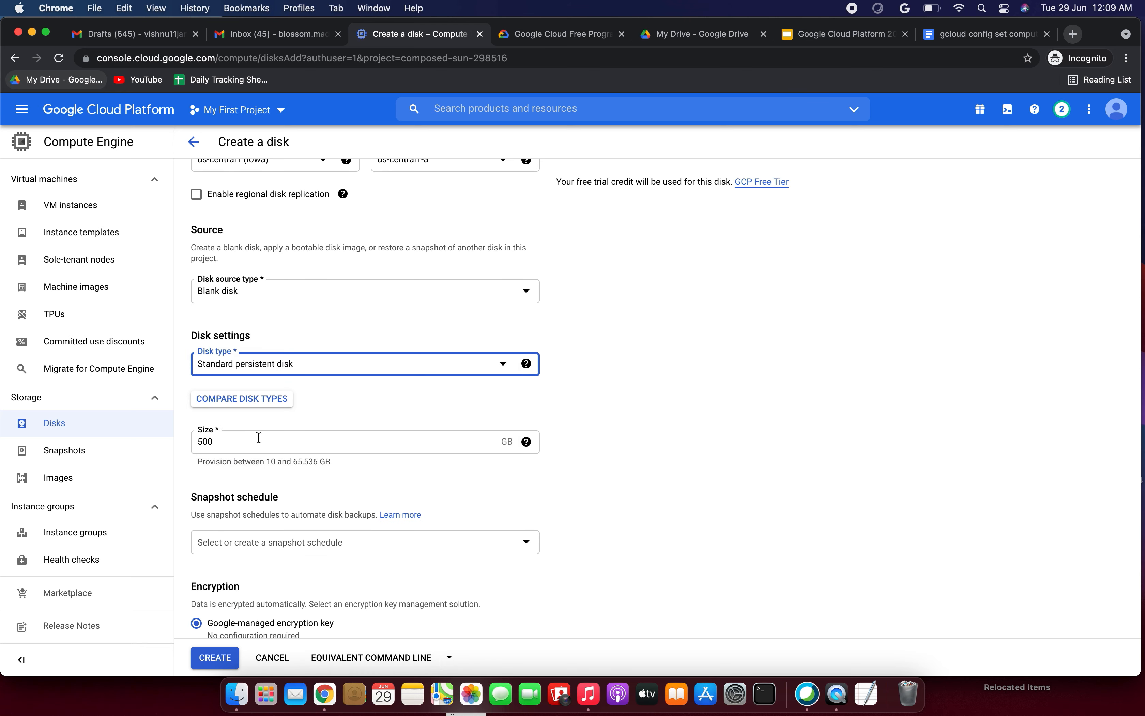
{"action": "left_click", "coordinate": [259, 439]}
{"action": "key", "text": "super+a"}
{"action": "key", "text": "BackSpace"}
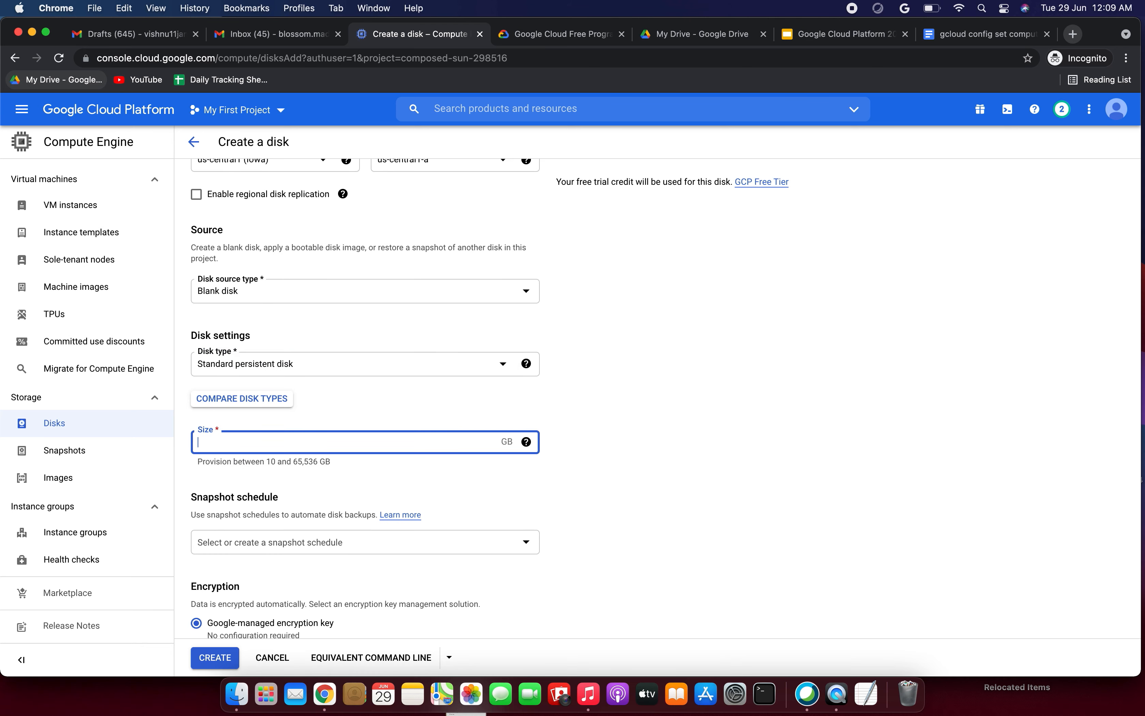
{"action": "left_click", "coordinate": [623, 469]}
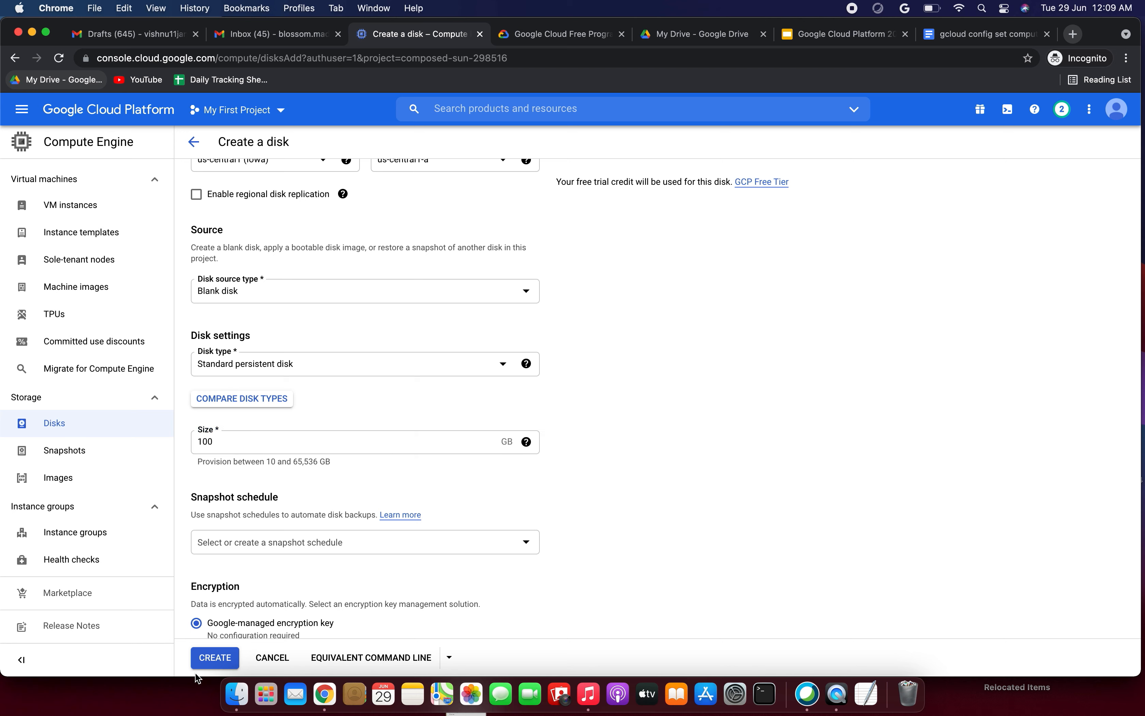
{"action": "left_click", "coordinate": [211, 657]}
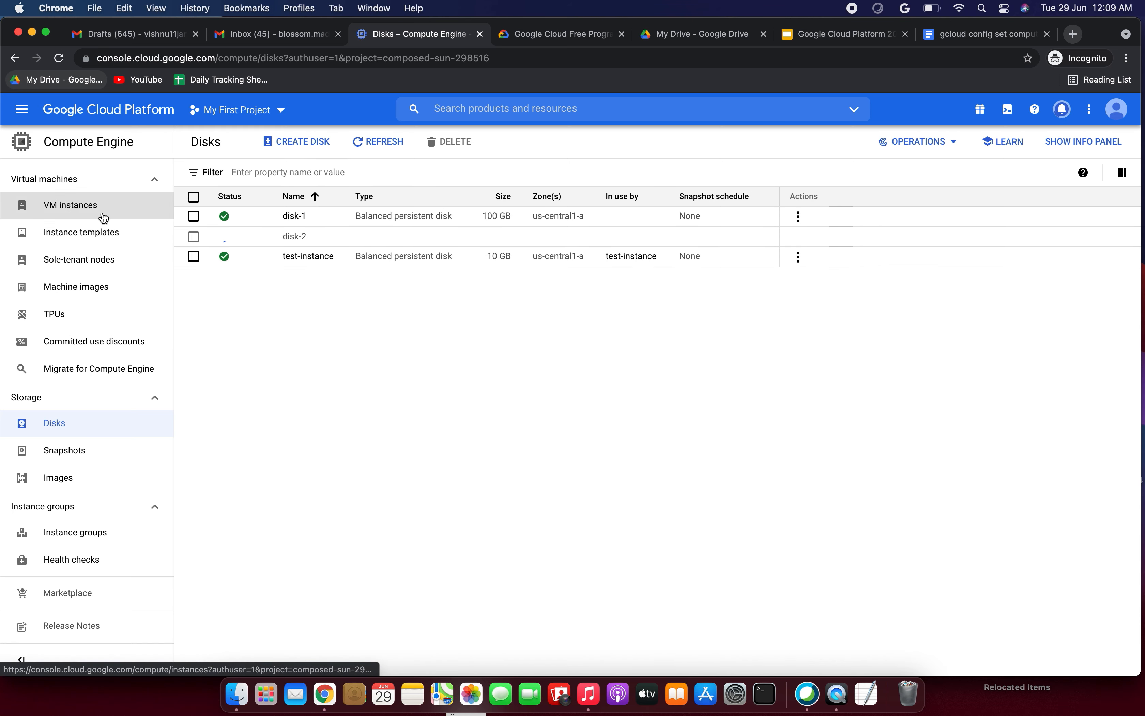
{"action": "left_click", "coordinate": [396, 150]}
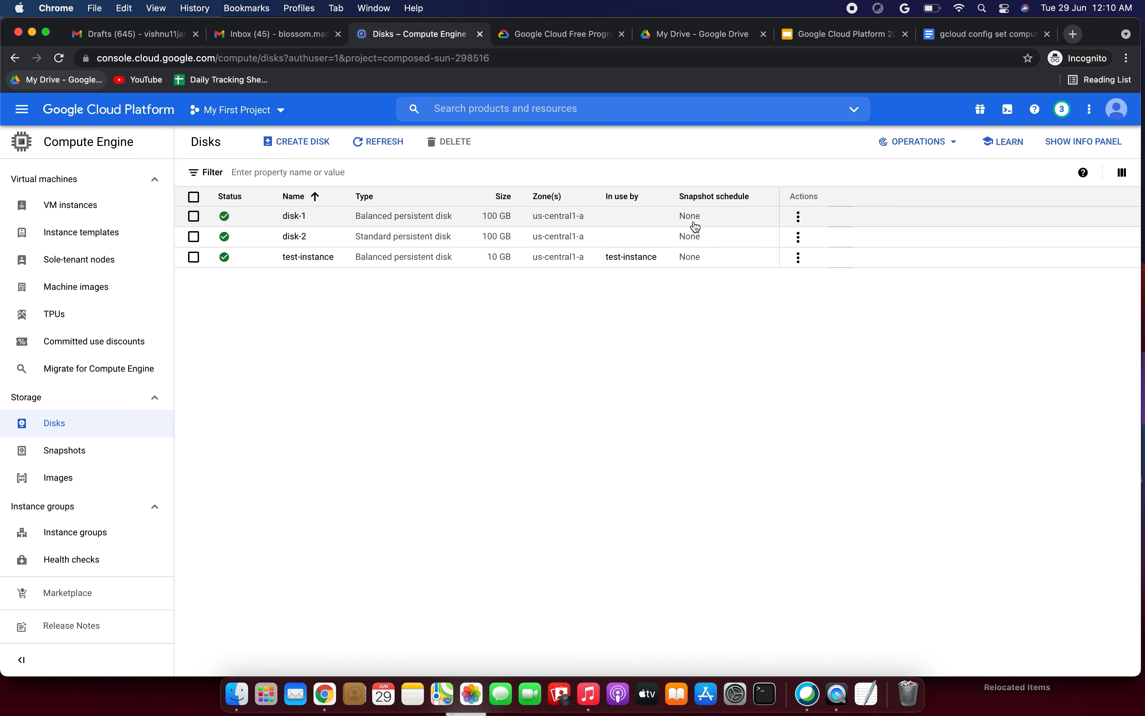
Step: Open the details of the test-instance VM and start editing its configuration
{"action": "left_click", "coordinate": [107, 210]}
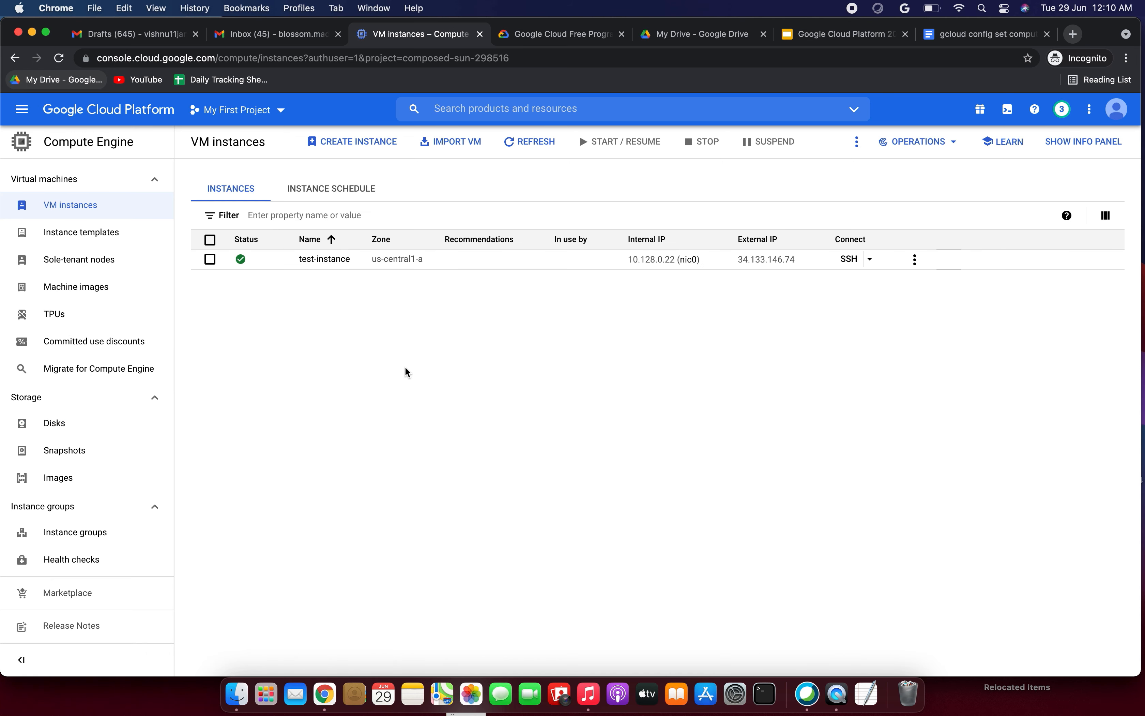
{"action": "left_click", "coordinate": [210, 260]}
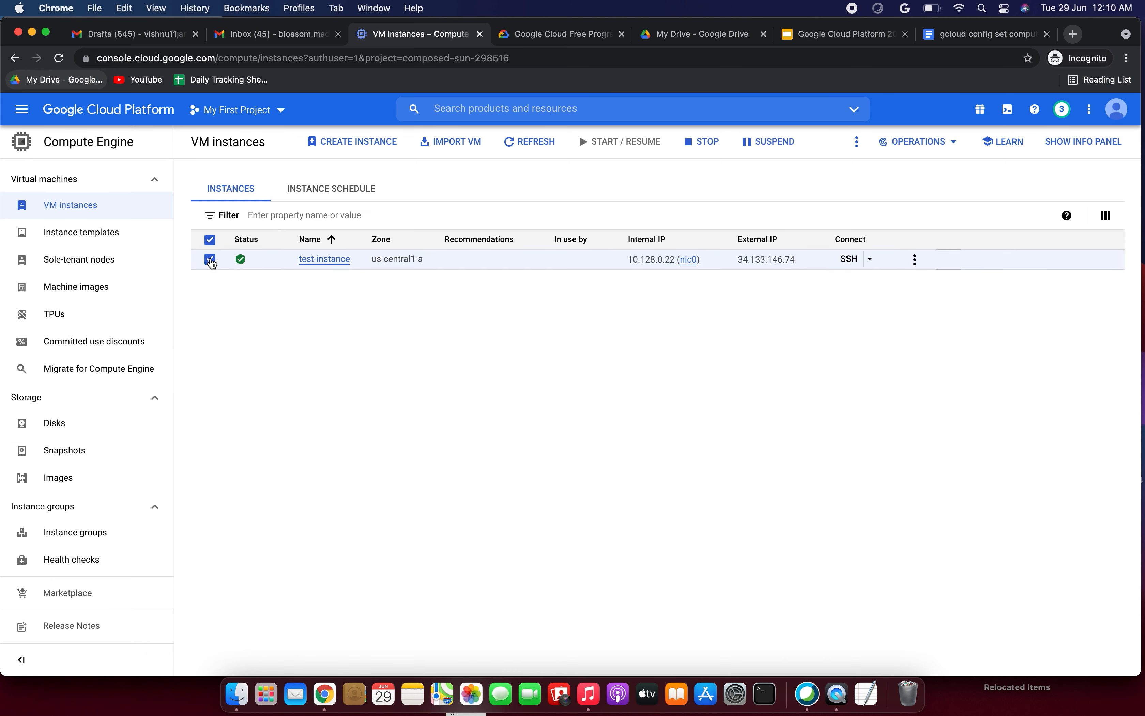
{"action": "left_click", "coordinate": [327, 259]}
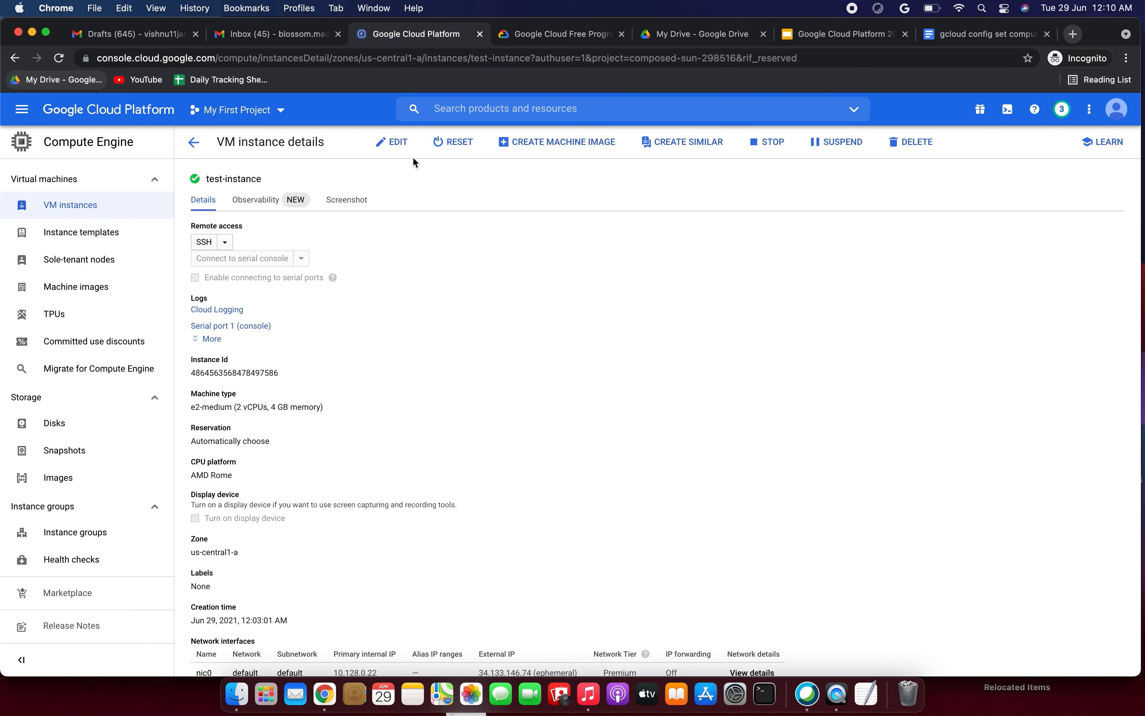
{"action": "left_click", "coordinate": [397, 142]}
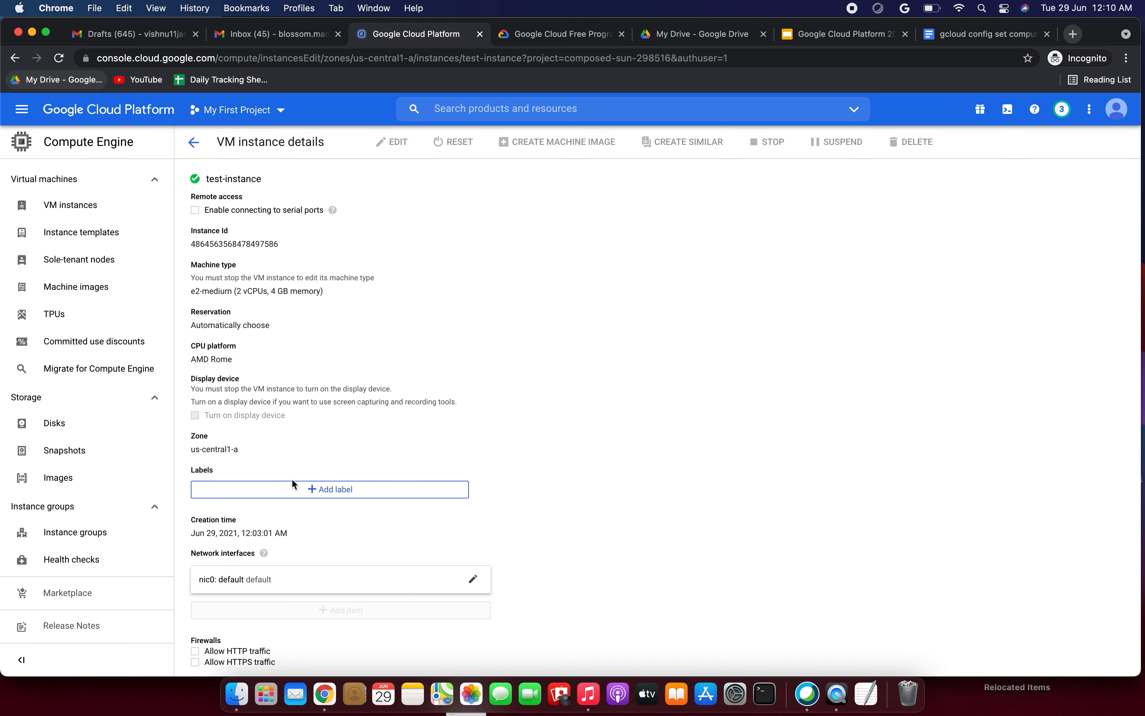
{"action": "scroll", "coordinate": [274, 414], "scroll_direction": "down", "scroll_amount": 8}
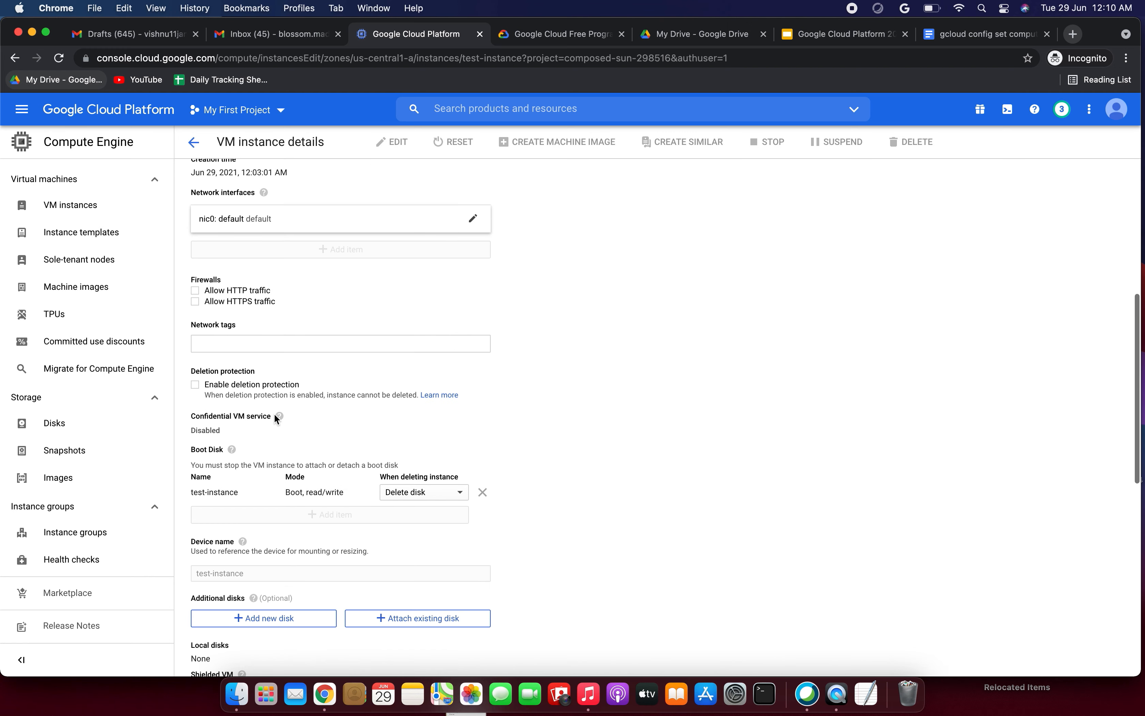
{"action": "scroll", "coordinate": [240, 492], "scroll_direction": "down", "scroll_amount": 3}
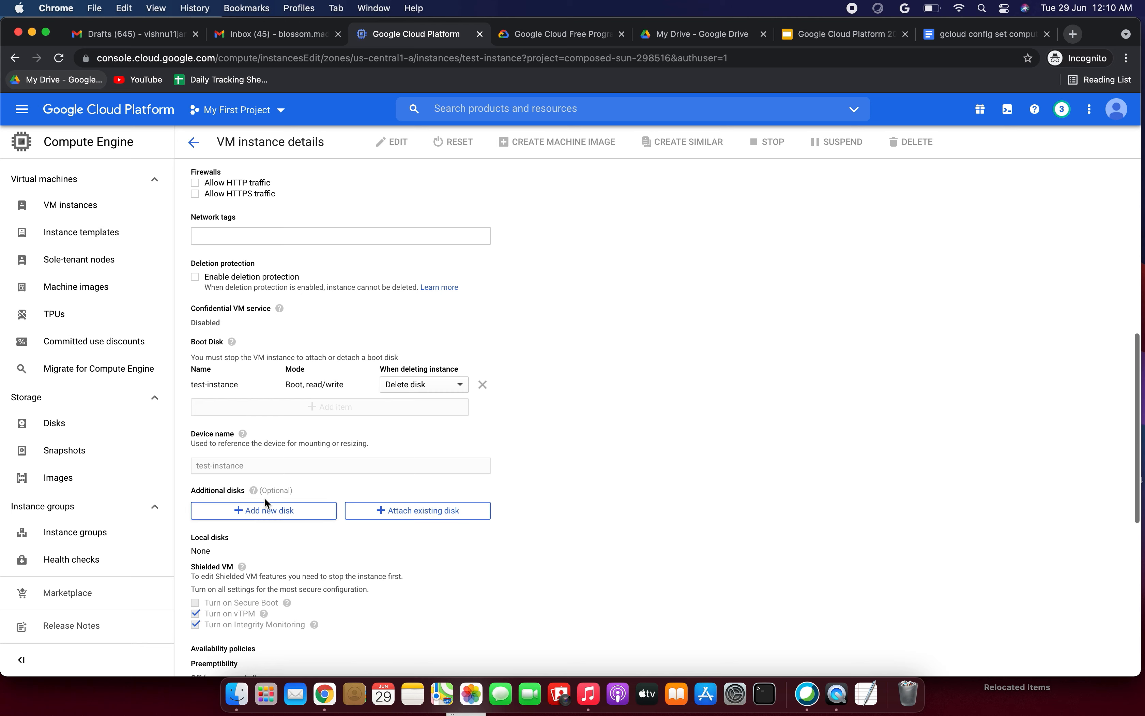
{"action": "left_click", "coordinate": [402, 521]}
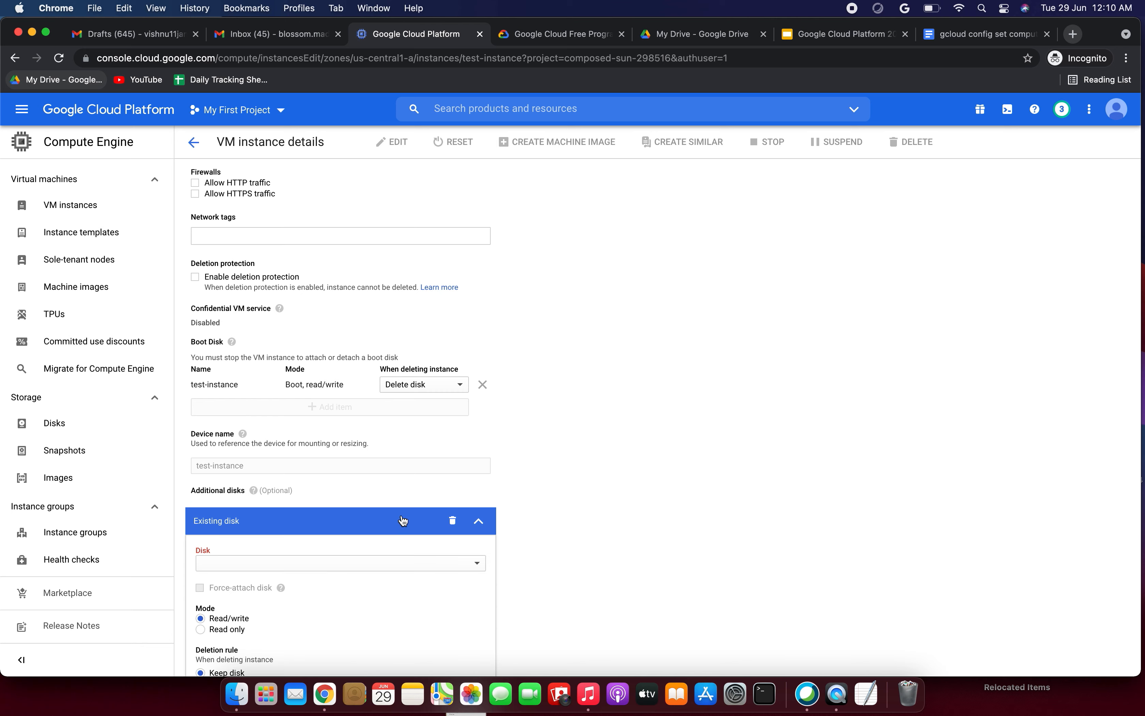
{"action": "scroll", "coordinate": [403, 520], "scroll_direction": "down", "scroll_amount": 2}
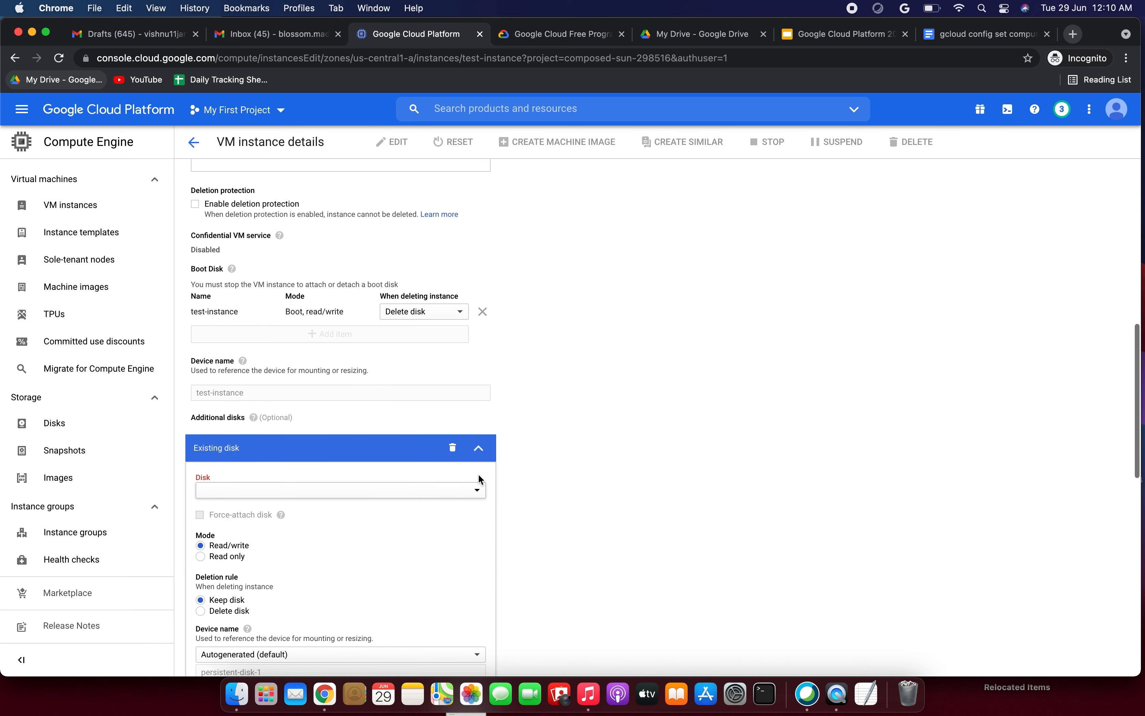
{"action": "left_click", "coordinate": [452, 448]}
{"action": "left_click", "coordinate": [250, 444]}
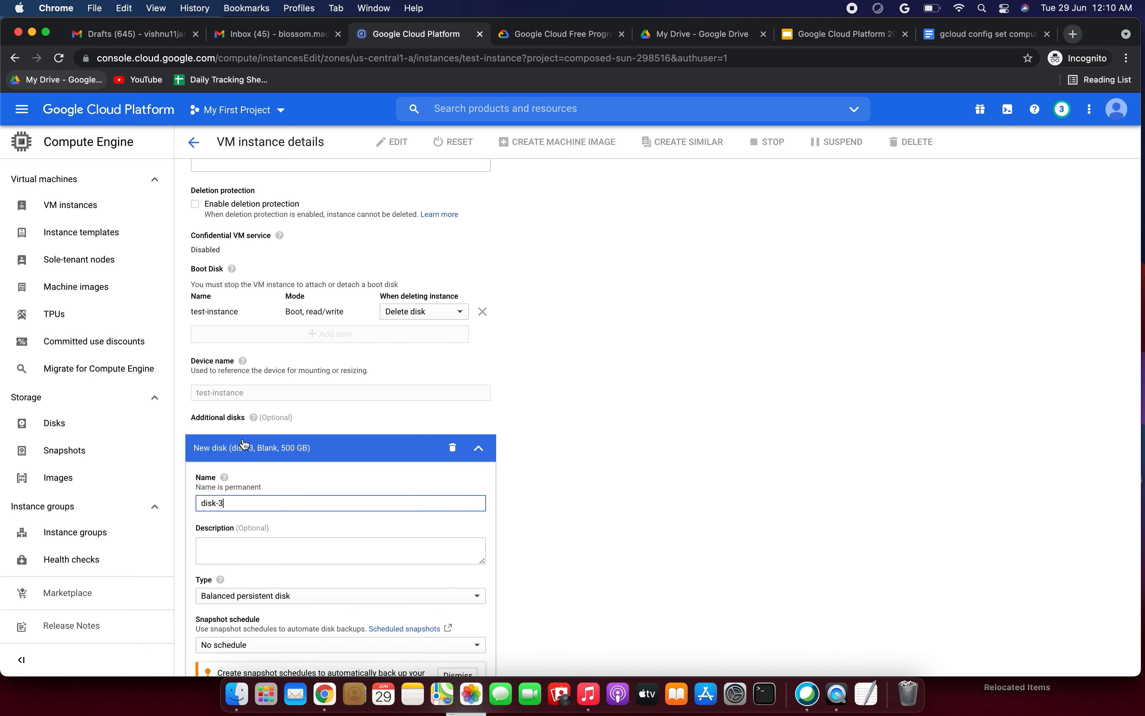
{"action": "scroll", "coordinate": [278, 469], "scroll_direction": "down", "scroll_amount": 3}
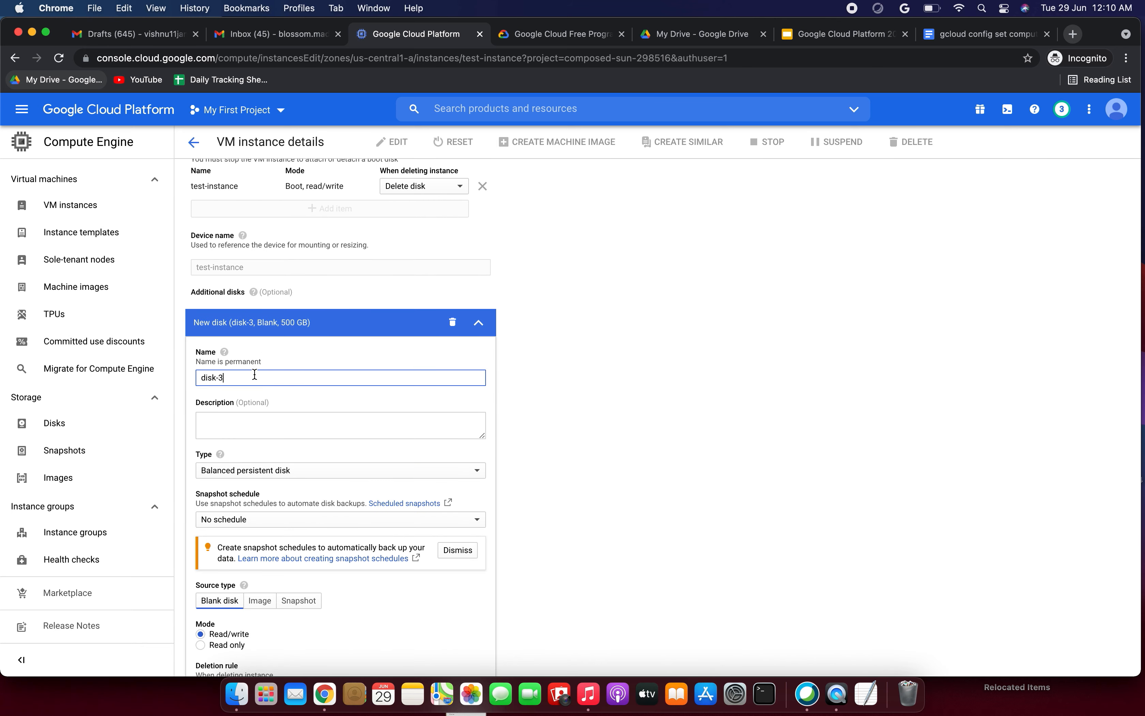
{"action": "left_click", "coordinate": [453, 322]}
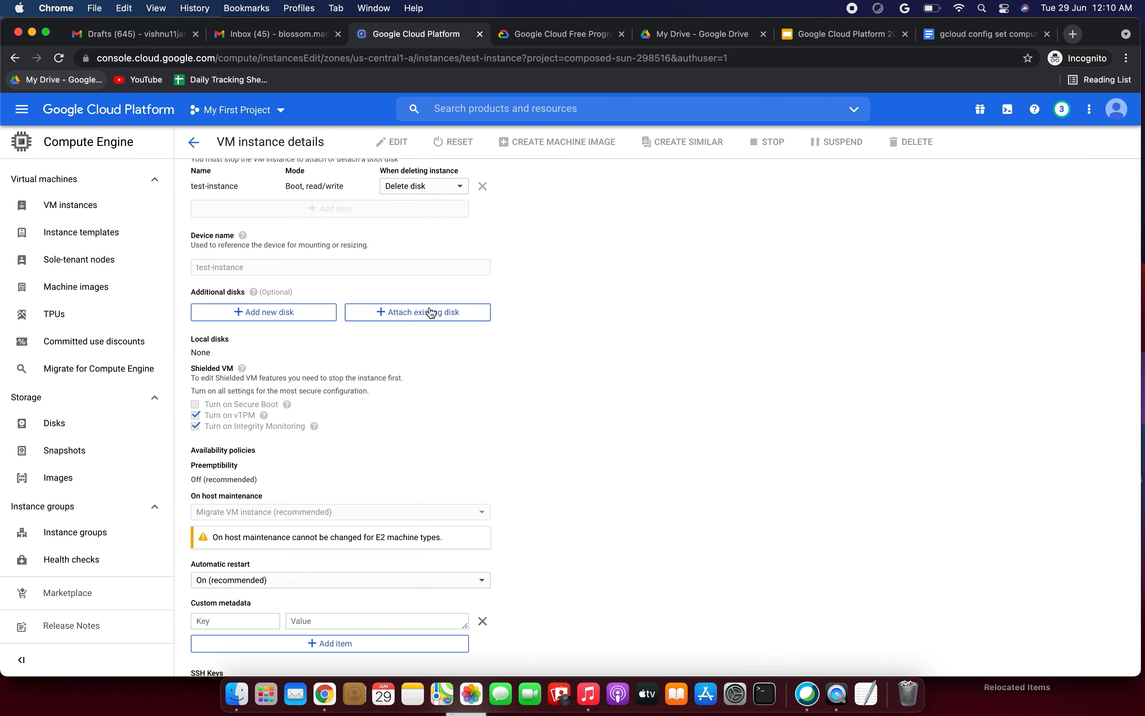
Step: Attach existing disk-1 to test-instance in read/write mode with the Keep disk deletion rule
{"action": "left_click", "coordinate": [409, 313]}
{"action": "left_click", "coordinate": [236, 365]}
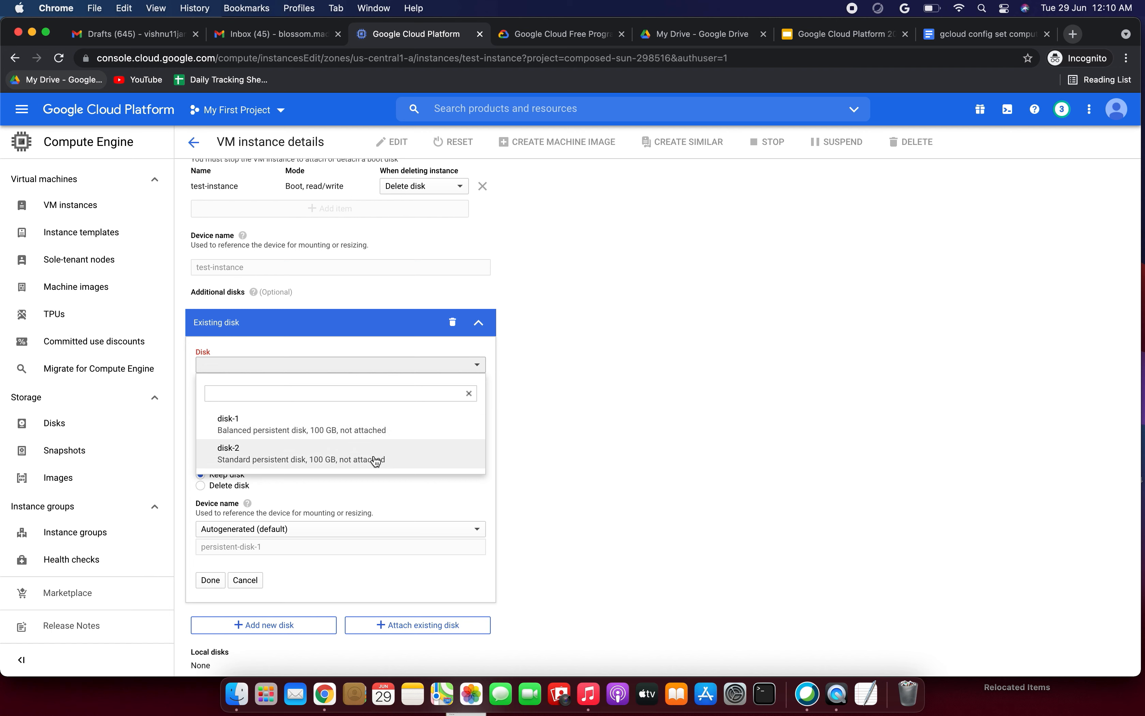
{"action": "left_click", "coordinate": [396, 435]}
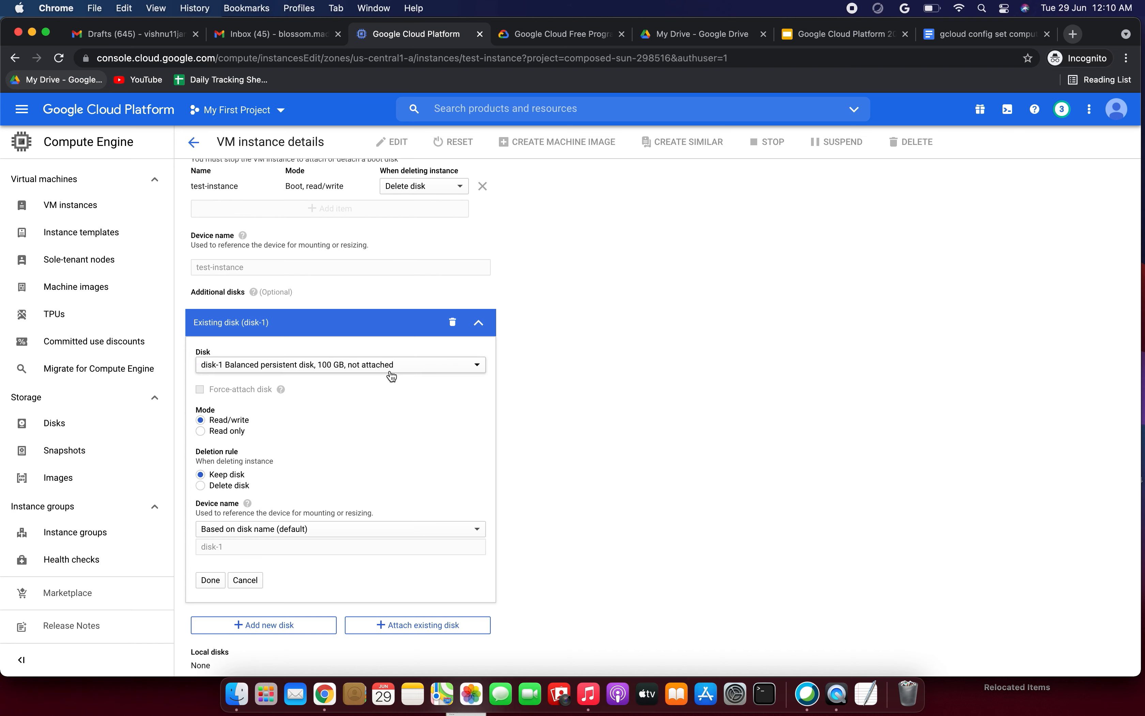
{"action": "scroll", "coordinate": [367, 435], "scroll_direction": "down", "scroll_amount": 2}
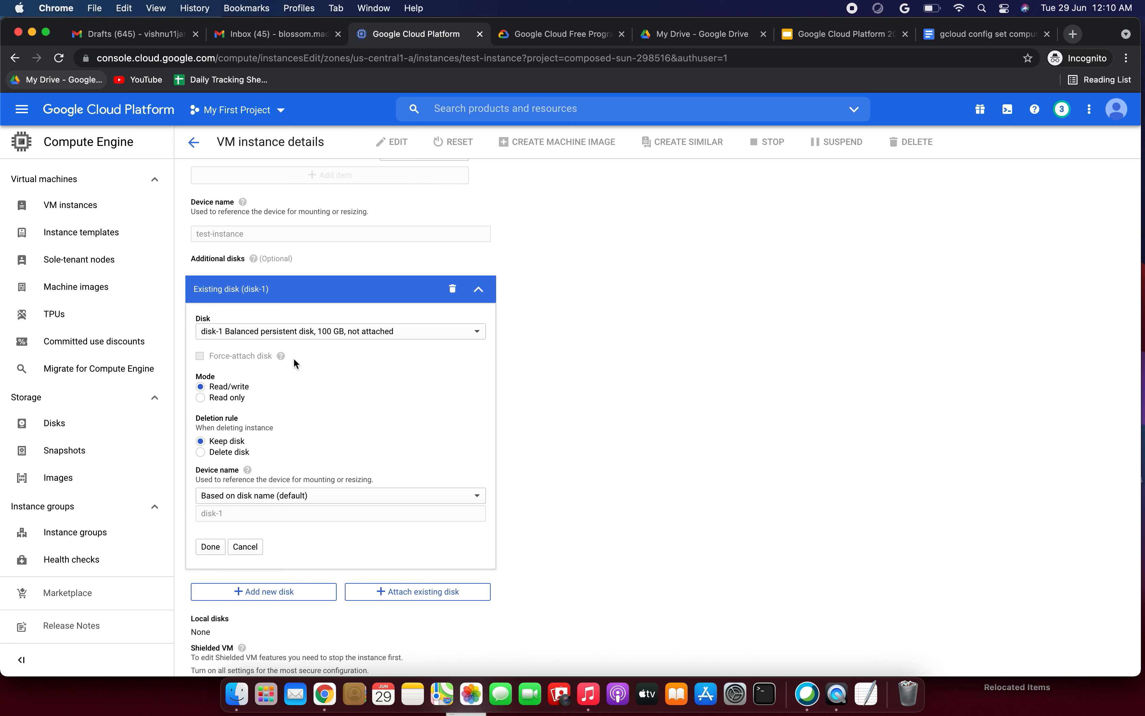
{"action": "scroll", "coordinate": [305, 398], "scroll_direction": "down", "scroll_amount": 3}
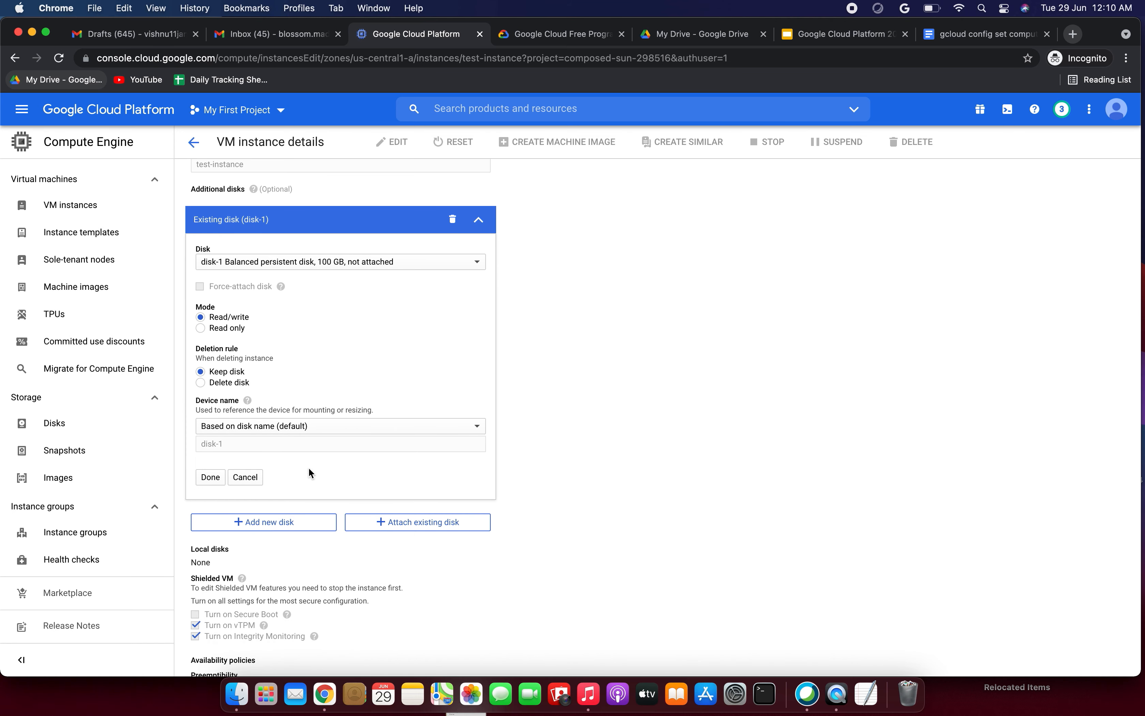
{"action": "scroll", "coordinate": [309, 472], "scroll_direction": "down", "scroll_amount": 2}
{"action": "left_click", "coordinate": [212, 435]}
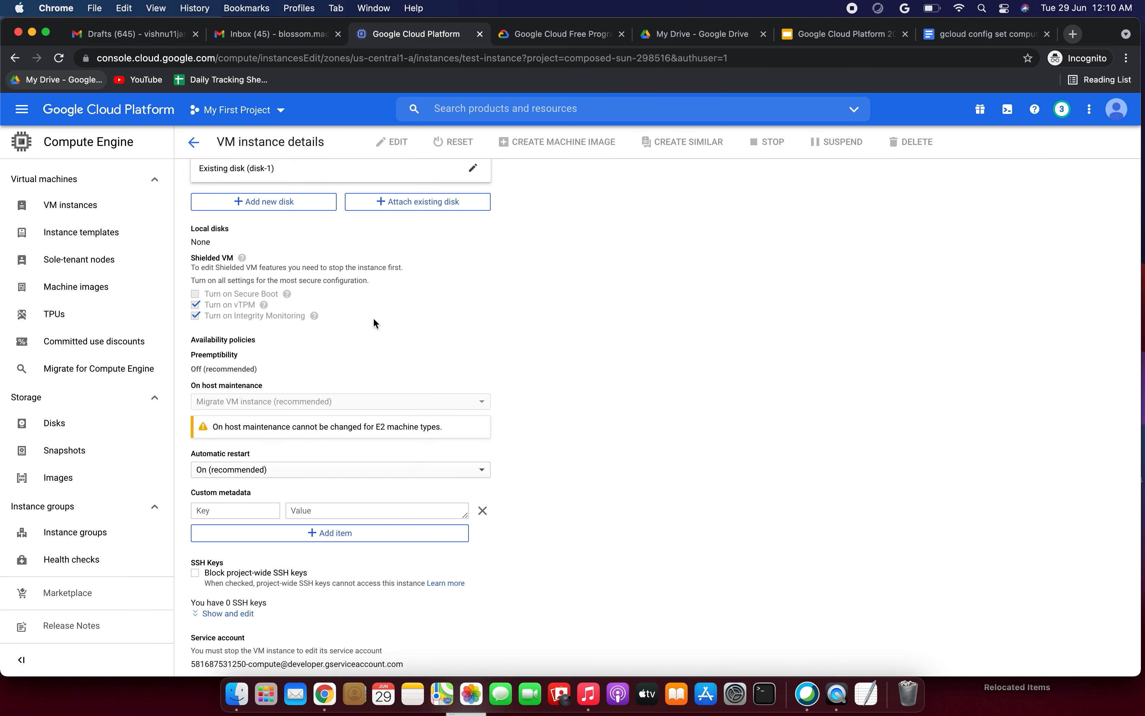
Step: Attach existing disk-2 in read/write mode and set its deletion rule to Delete disk
{"action": "scroll", "coordinate": [373, 320], "scroll_direction": "up", "scroll_amount": 5}
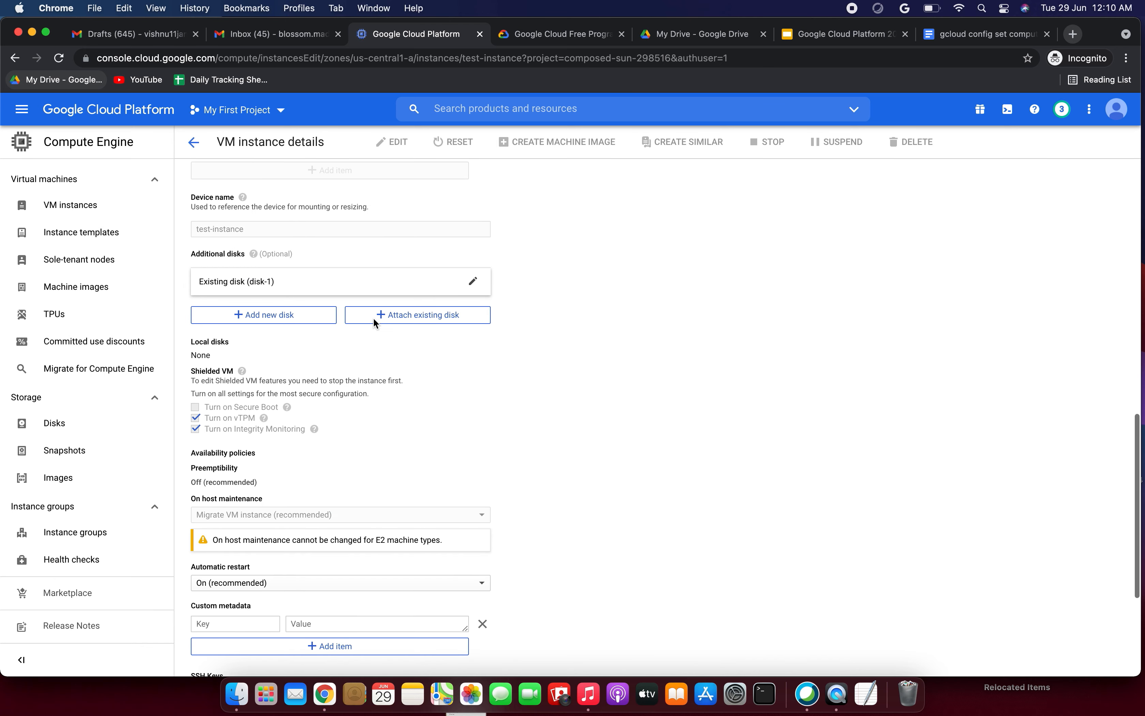
{"action": "left_click", "coordinate": [397, 318]}
{"action": "left_click", "coordinate": [246, 359]}
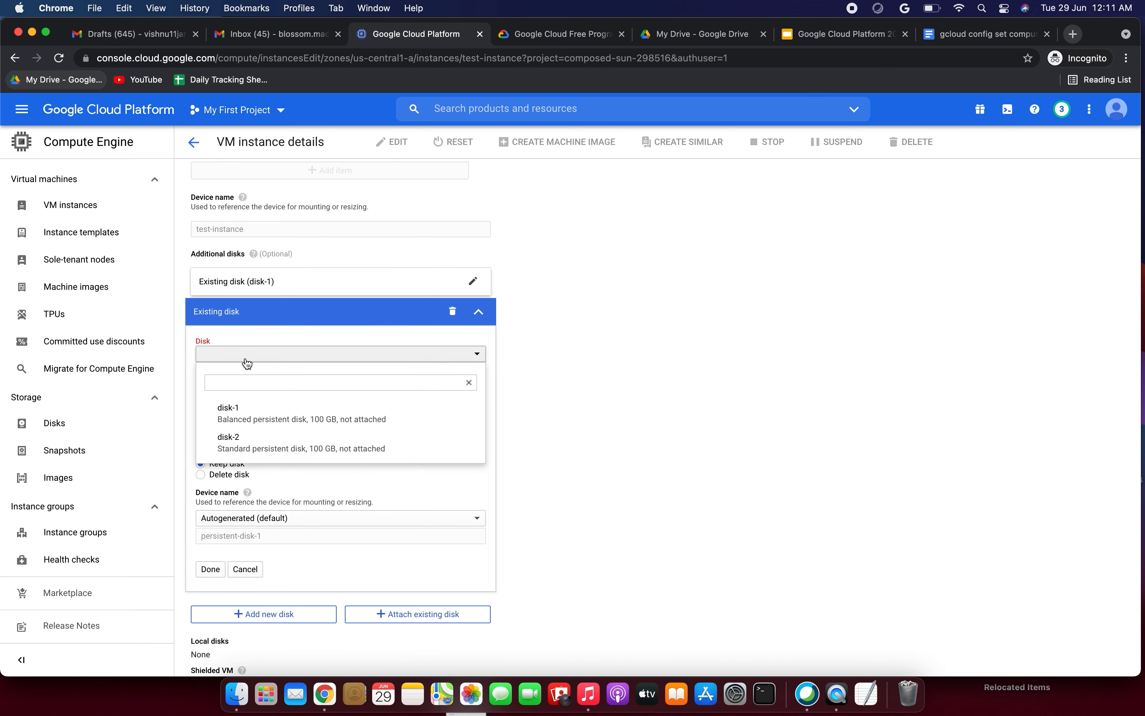
{"action": "left_click", "coordinate": [273, 443]}
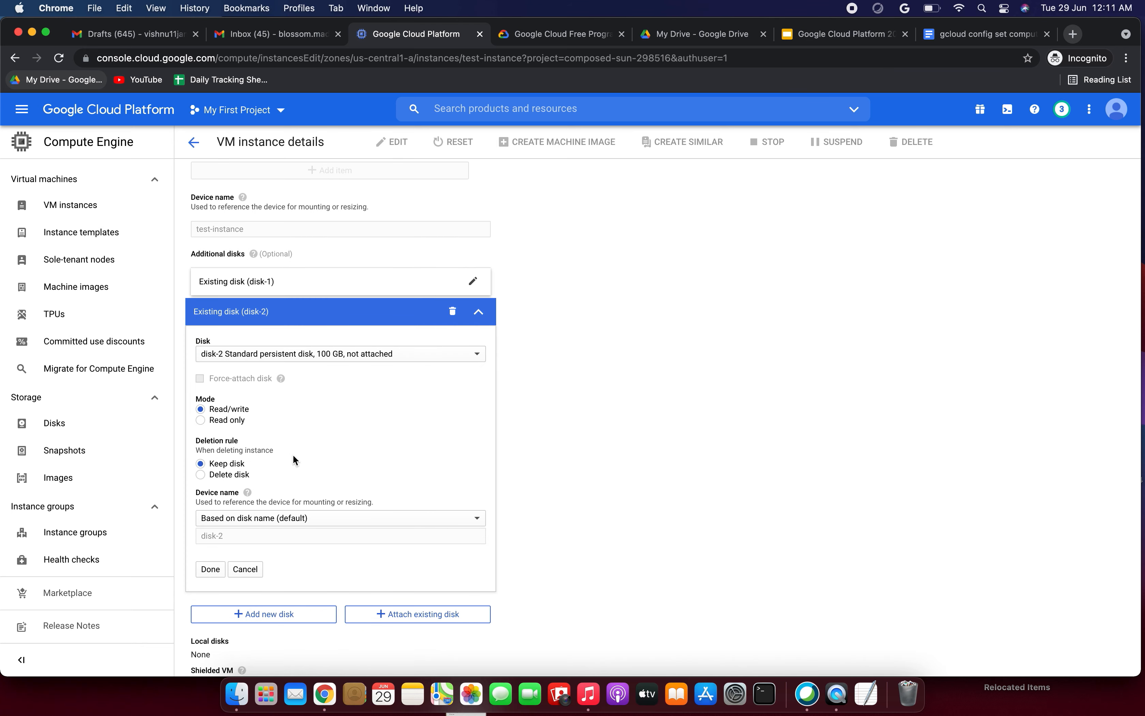
{"action": "scroll", "coordinate": [303, 461], "scroll_direction": "down", "scroll_amount": 2}
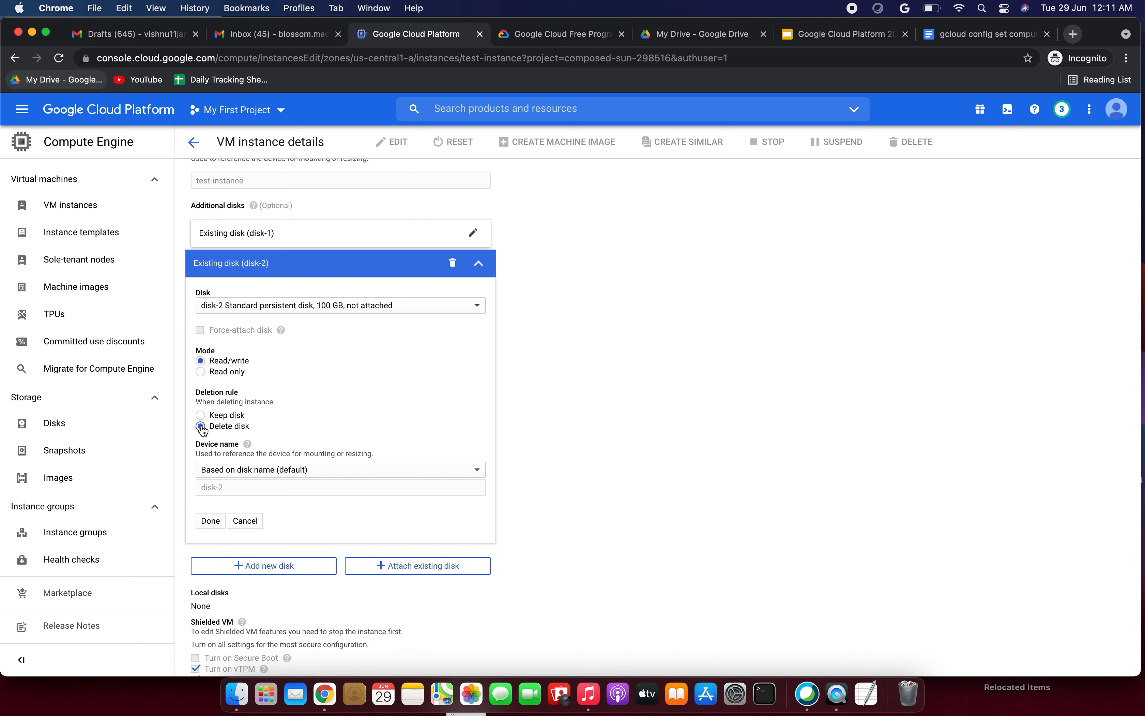
{"action": "left_click", "coordinate": [217, 521]}
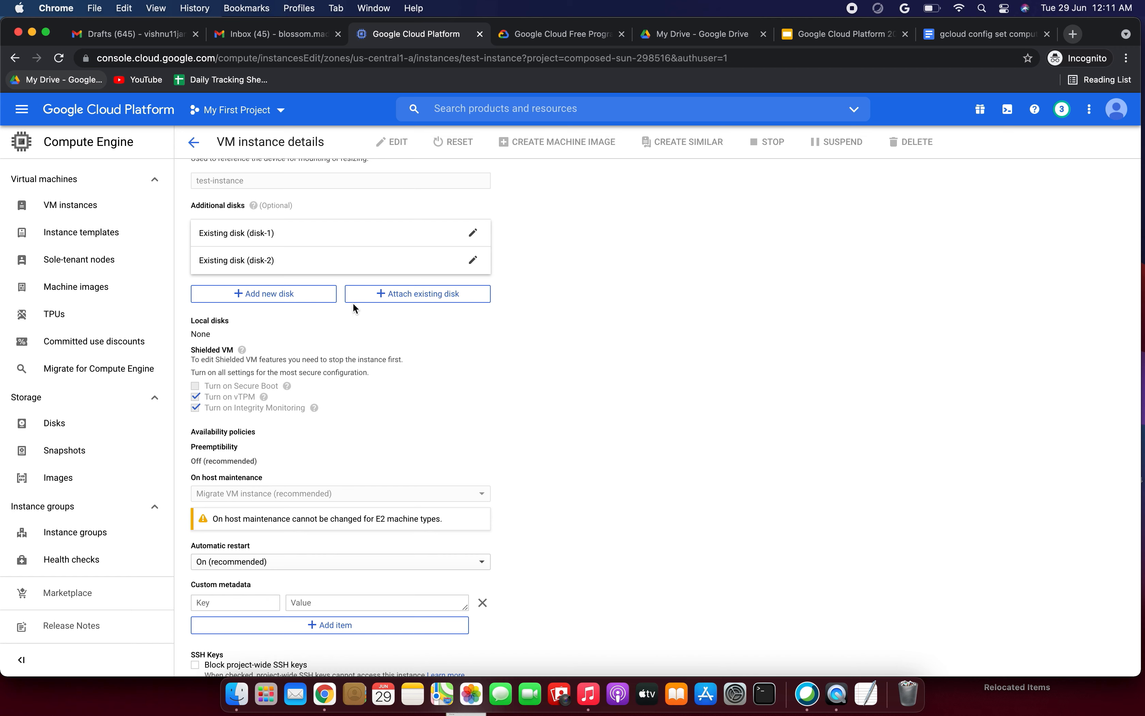
Step: Reopen the disk-1 attachment settings and remove disk-1 from the instance's additional disks
{"action": "scroll", "coordinate": [352, 303], "scroll_direction": "up", "scroll_amount": 2}
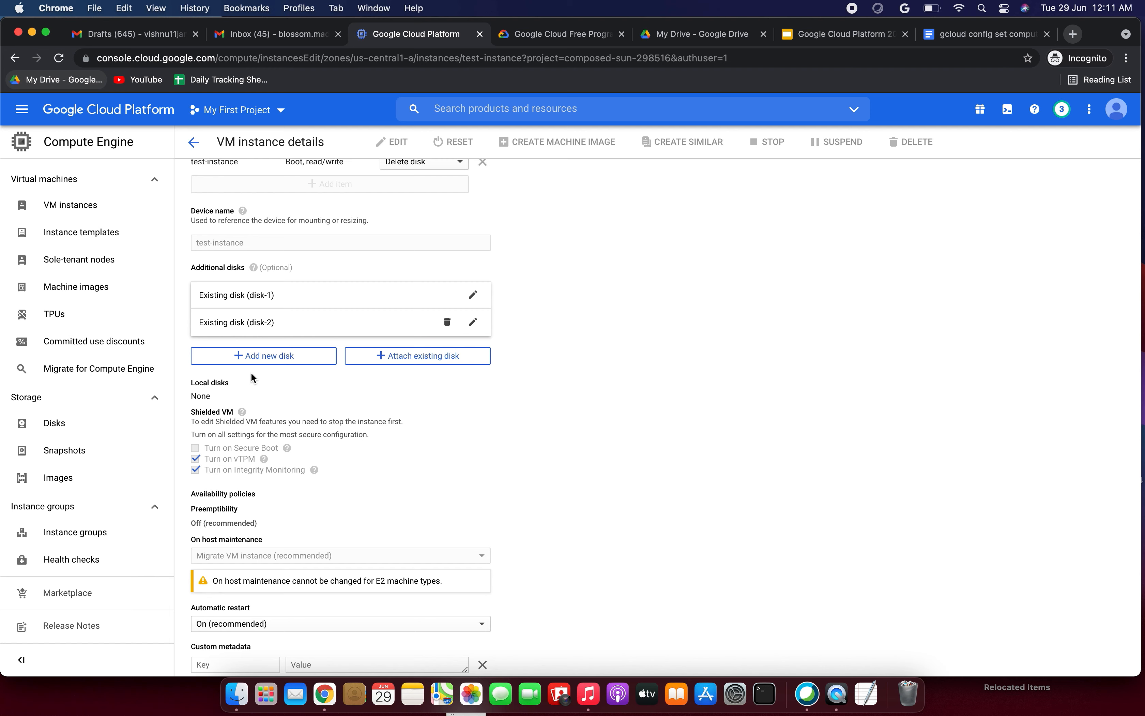
{"action": "left_click", "coordinate": [473, 298]}
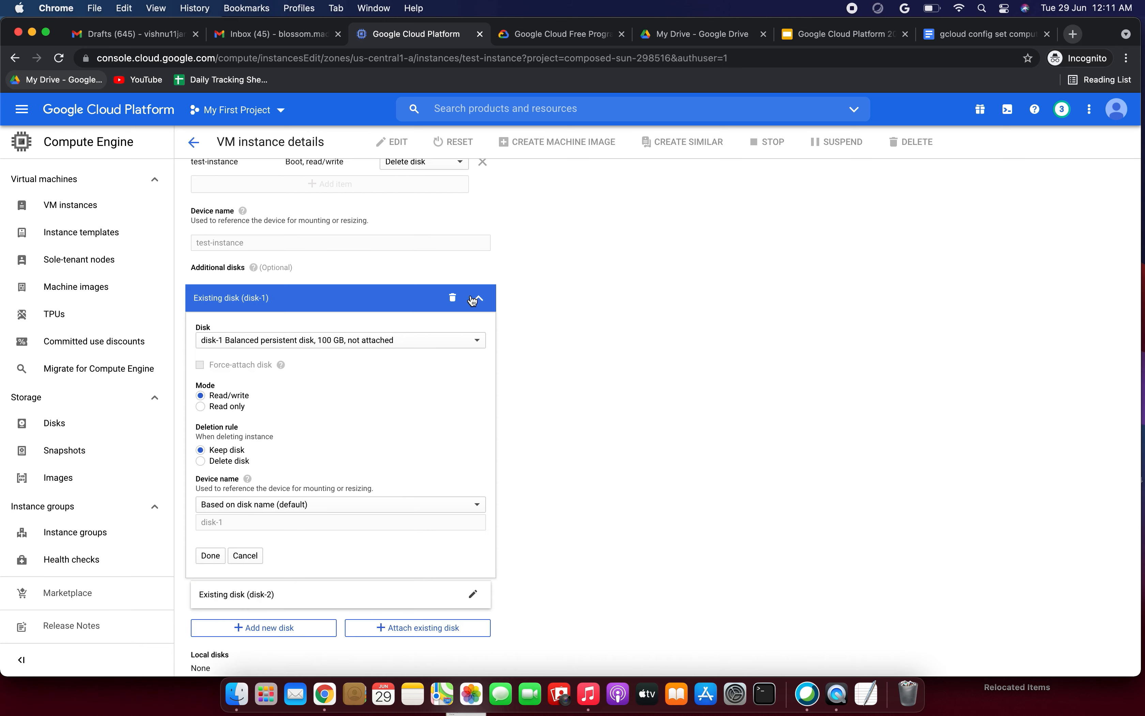
{"action": "left_click", "coordinate": [368, 341]}
{"action": "left_click", "coordinate": [589, 371]}
{"action": "left_click", "coordinate": [469, 306]}
{"action": "left_click", "coordinate": [448, 296]}
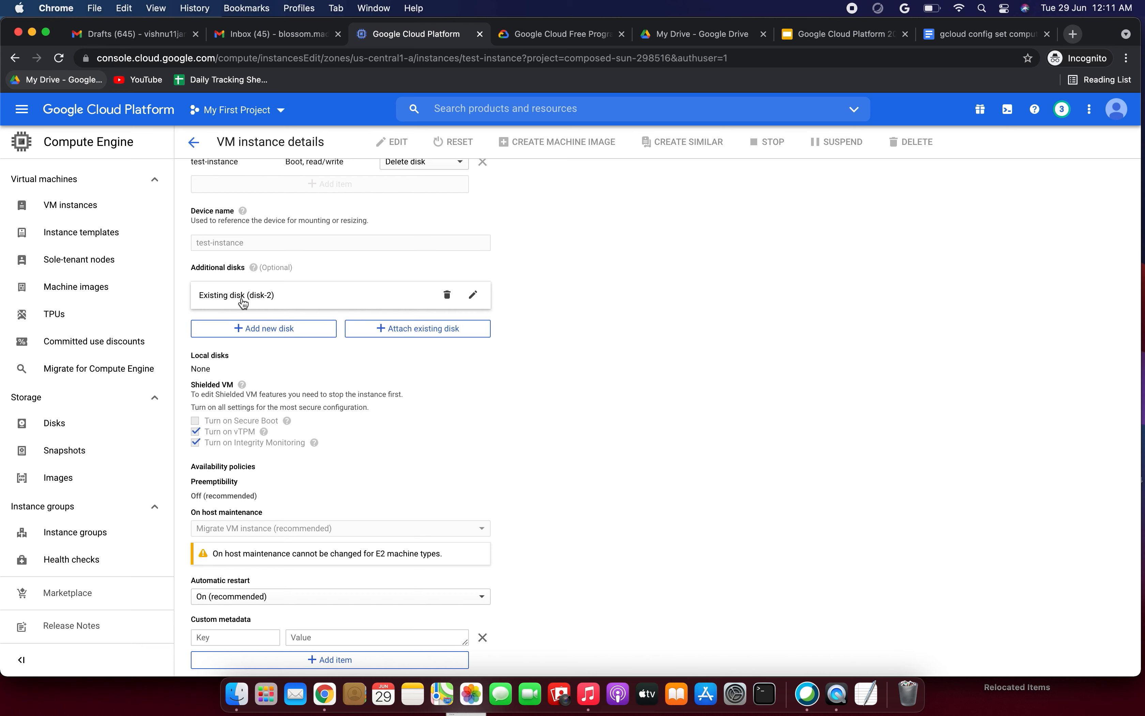
Step: Attach existing disk-1 again in read/write mode, keeping the disk when the instance is deleted
{"action": "left_click", "coordinate": [405, 334]}
{"action": "left_click", "coordinate": [291, 376]}
{"action": "left_click", "coordinate": [290, 419]}
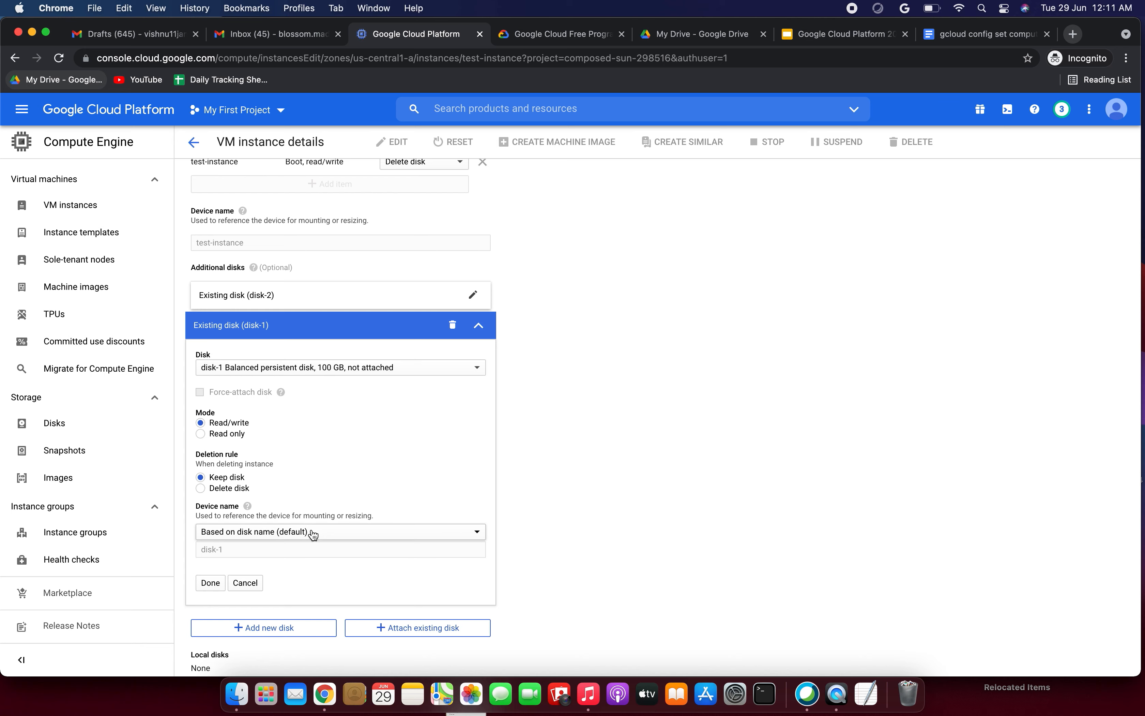
{"action": "scroll", "coordinate": [319, 524], "scroll_direction": "down", "scroll_amount": 3}
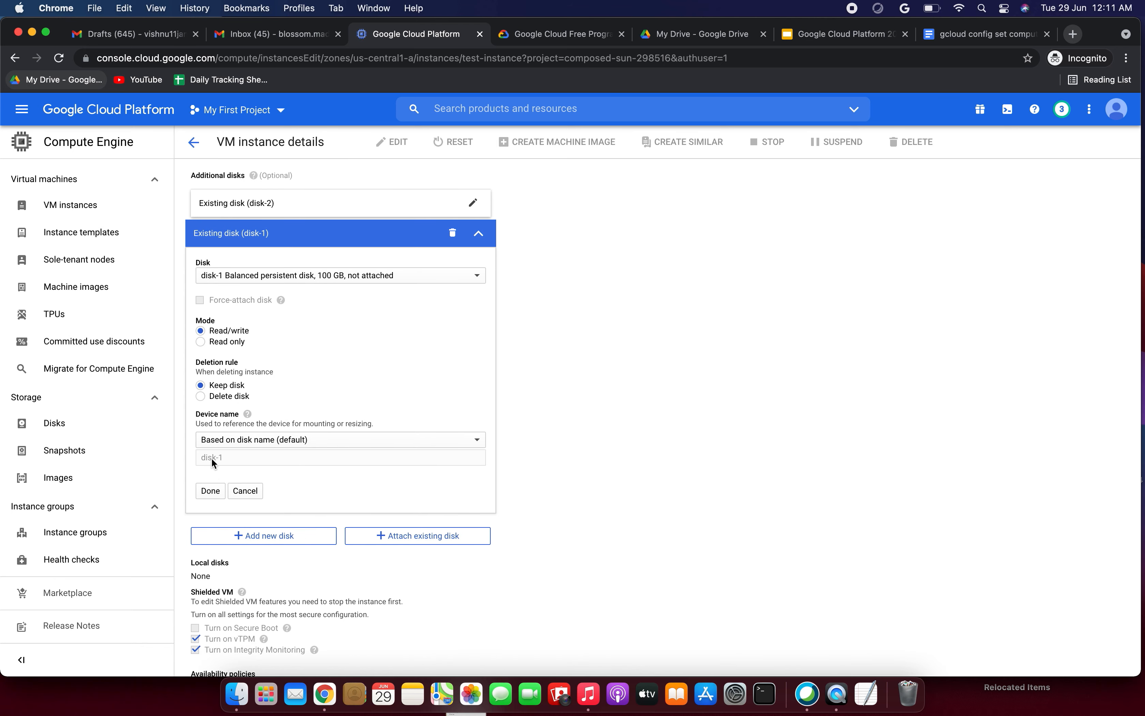
{"action": "left_click", "coordinate": [210, 491]}
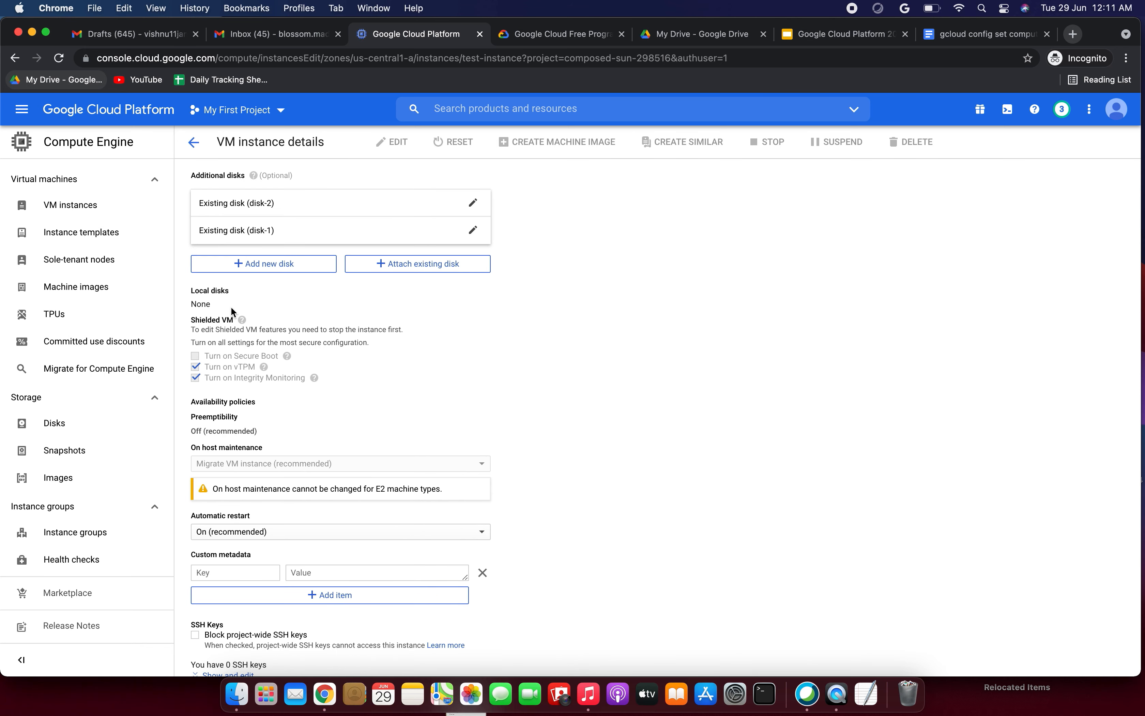
Step: Review the attachment settings of disk-1 and disk-2, including their mode and deletion rule
{"action": "left_click", "coordinate": [466, 232]}
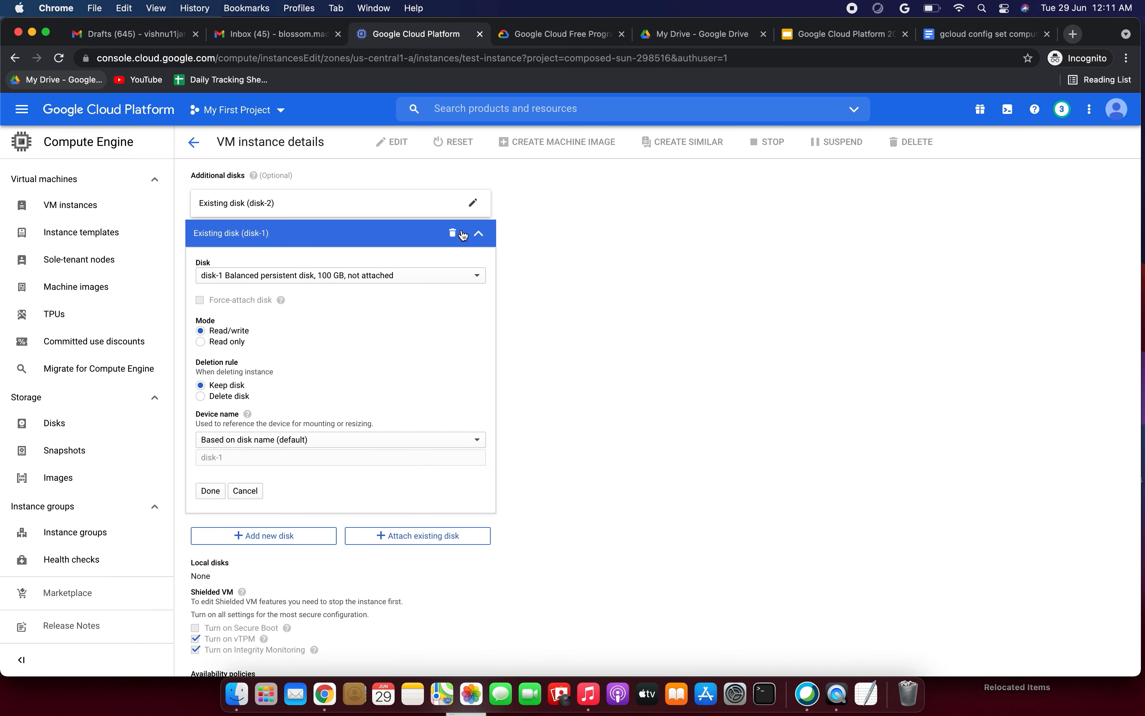
{"action": "left_click", "coordinate": [472, 203]}
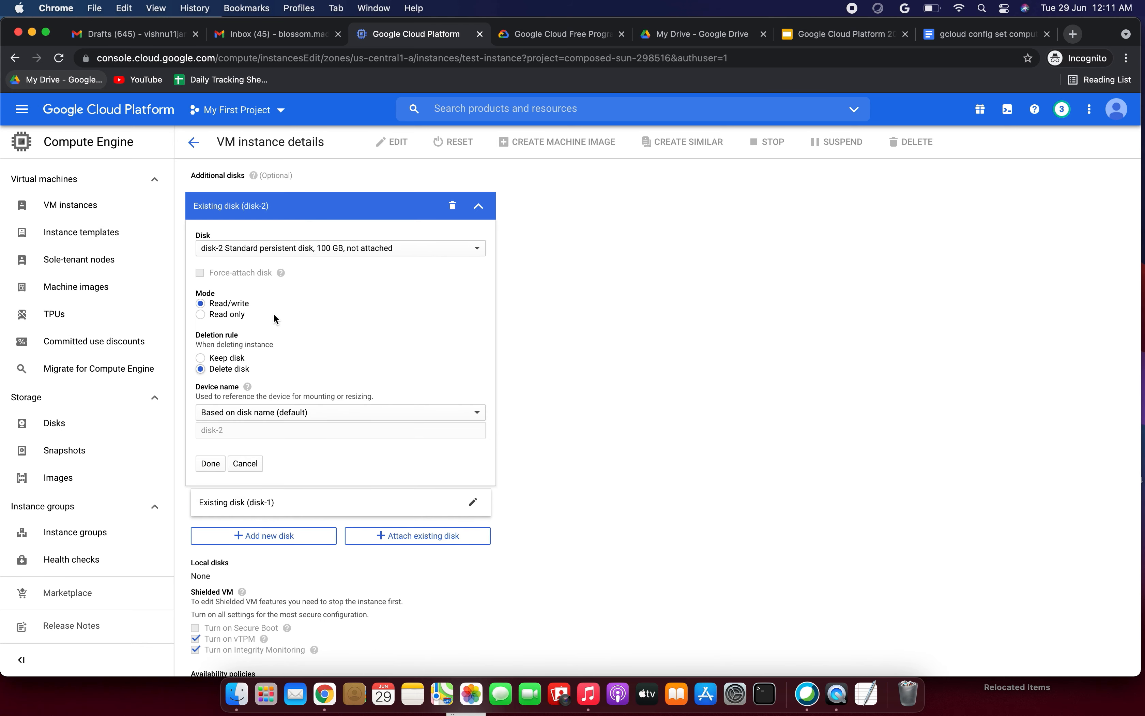
{"action": "left_click", "coordinate": [563, 235]}
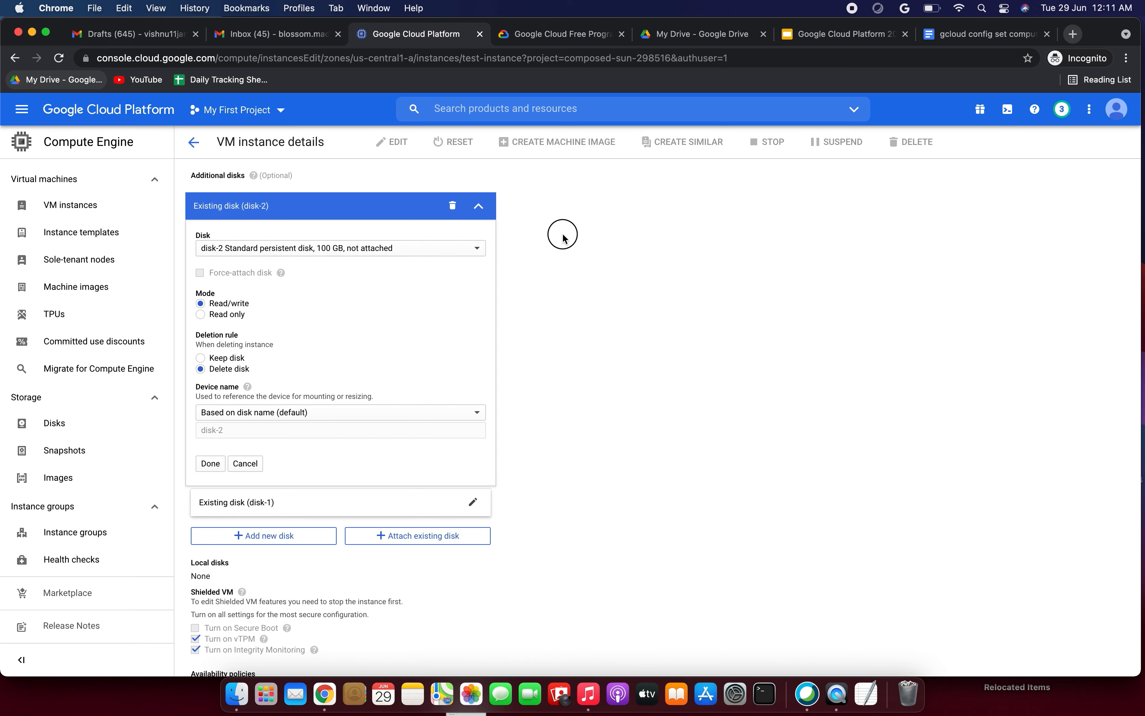
{"action": "left_click", "coordinate": [479, 207]}
{"action": "left_click", "coordinate": [473, 226]}
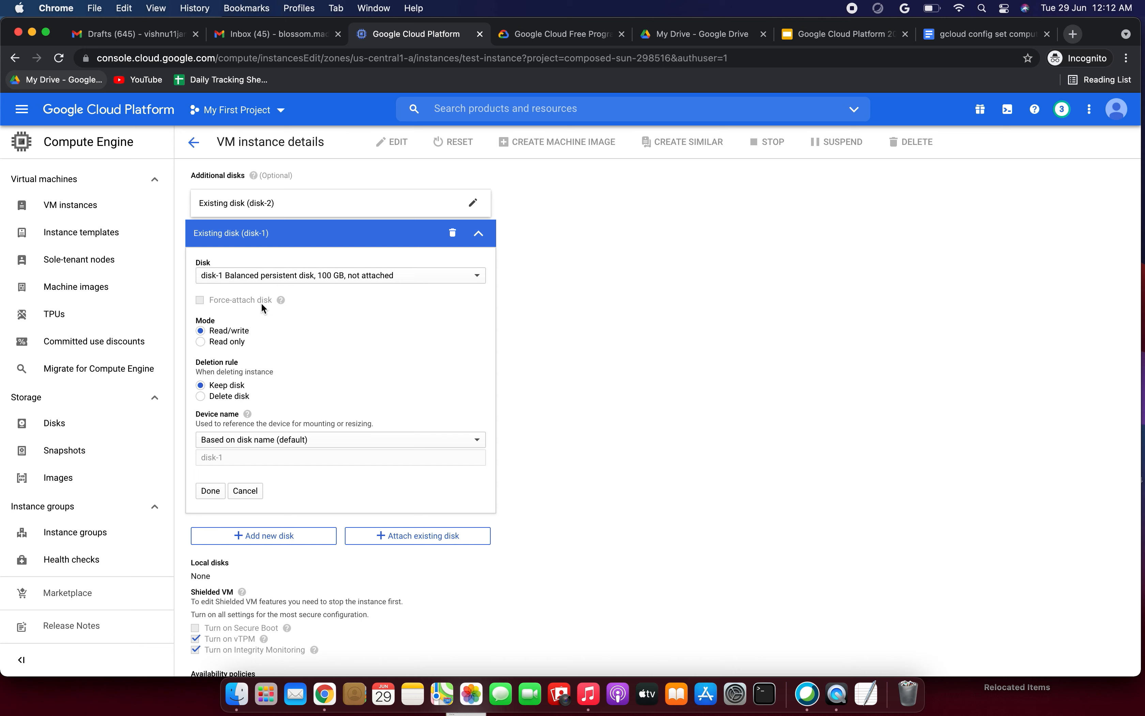
{"action": "left_click", "coordinate": [479, 233]}
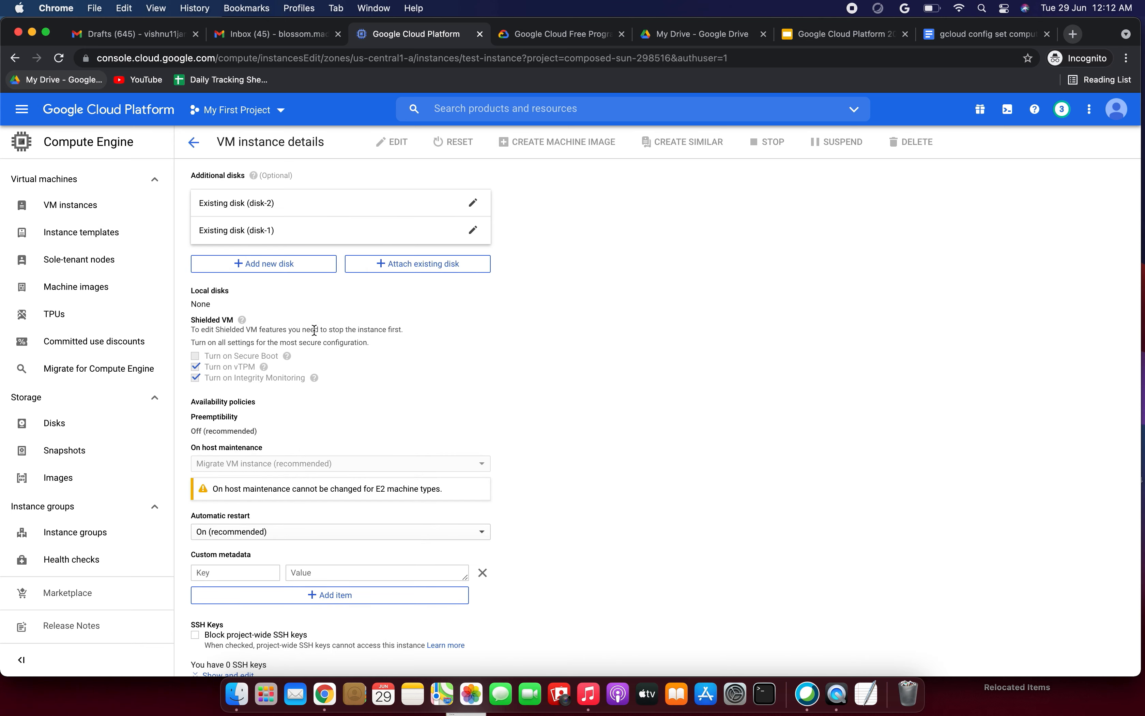
Step: Save the edited test-instance with both additional disks and return to the VM instances list
{"action": "scroll", "coordinate": [323, 495], "scroll_direction": "down", "scroll_amount": 4}
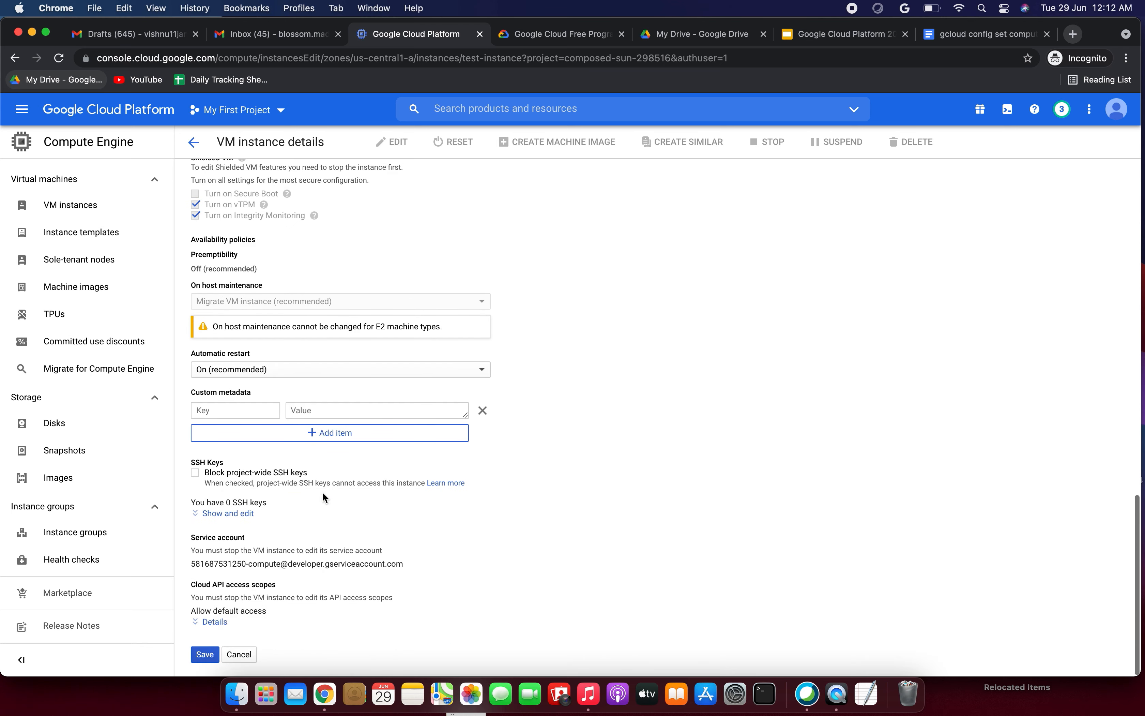
{"action": "left_click", "coordinate": [207, 654]}
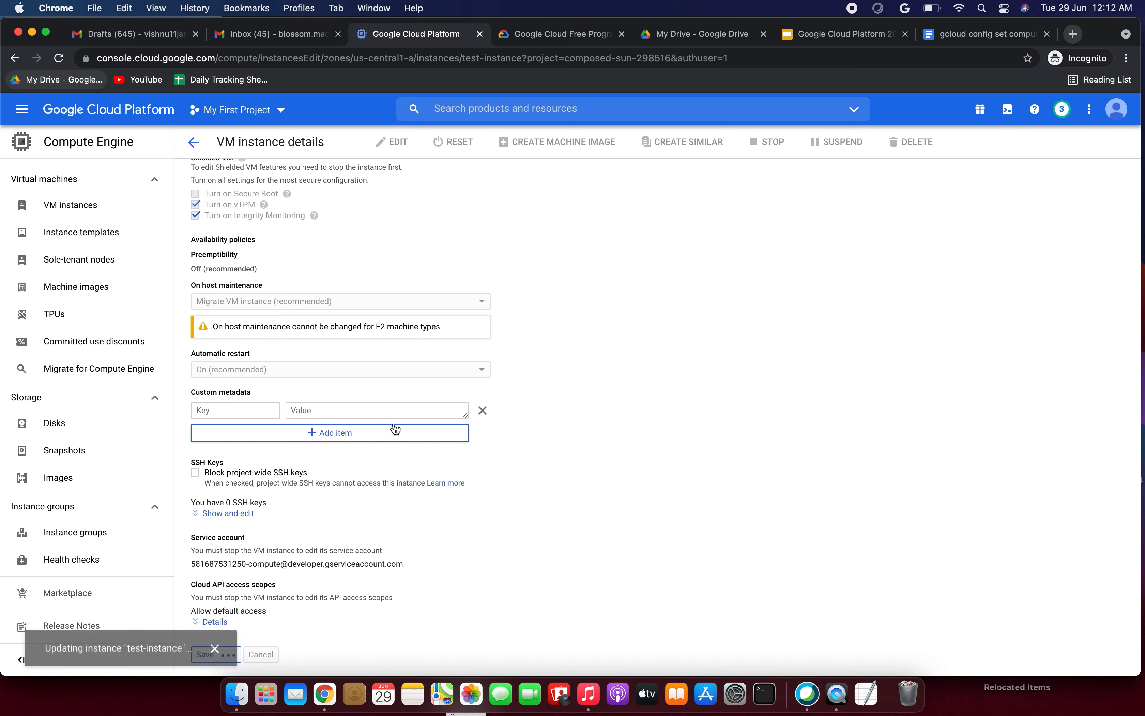
{"action": "left_click", "coordinate": [194, 143]}
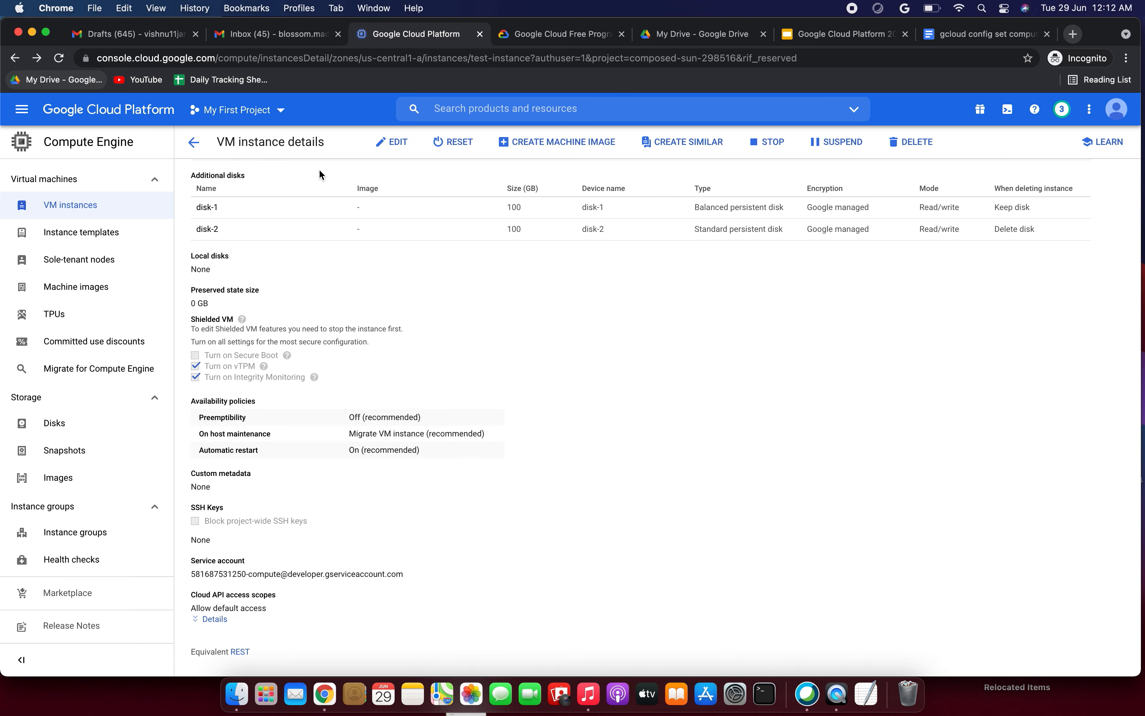
{"action": "left_click", "coordinate": [190, 148]}
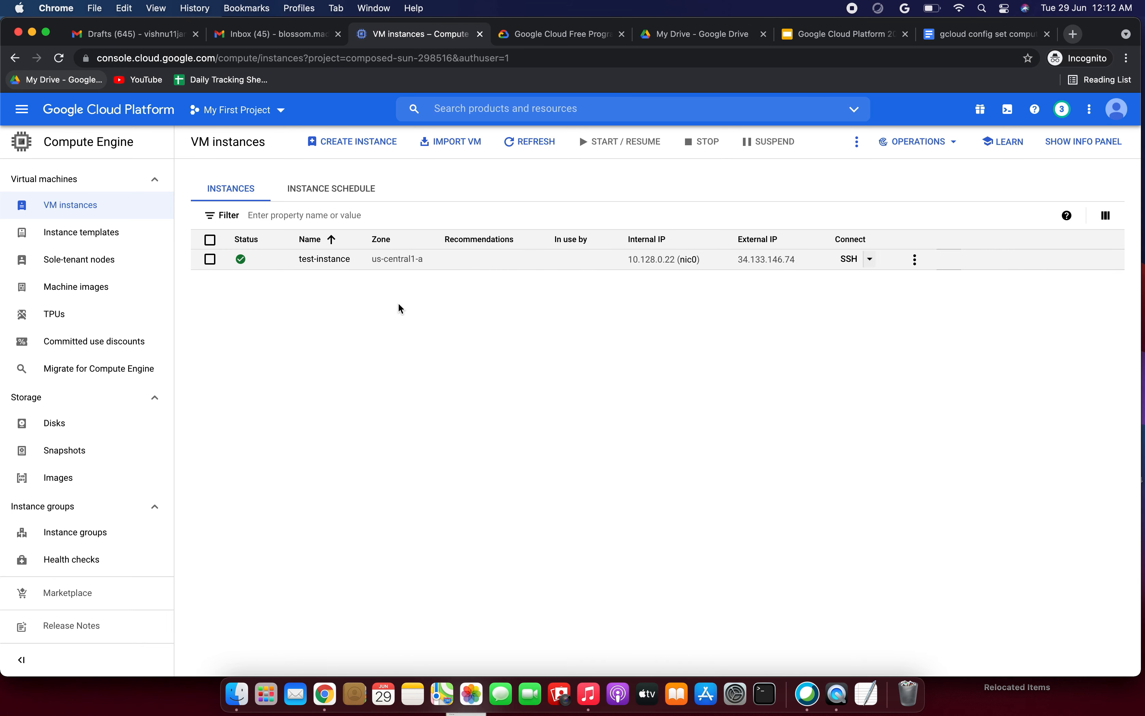
Step: Open the details of test-instance and examine the type and deletion rule of its additional disks
{"action": "left_click", "coordinate": [315, 260]}
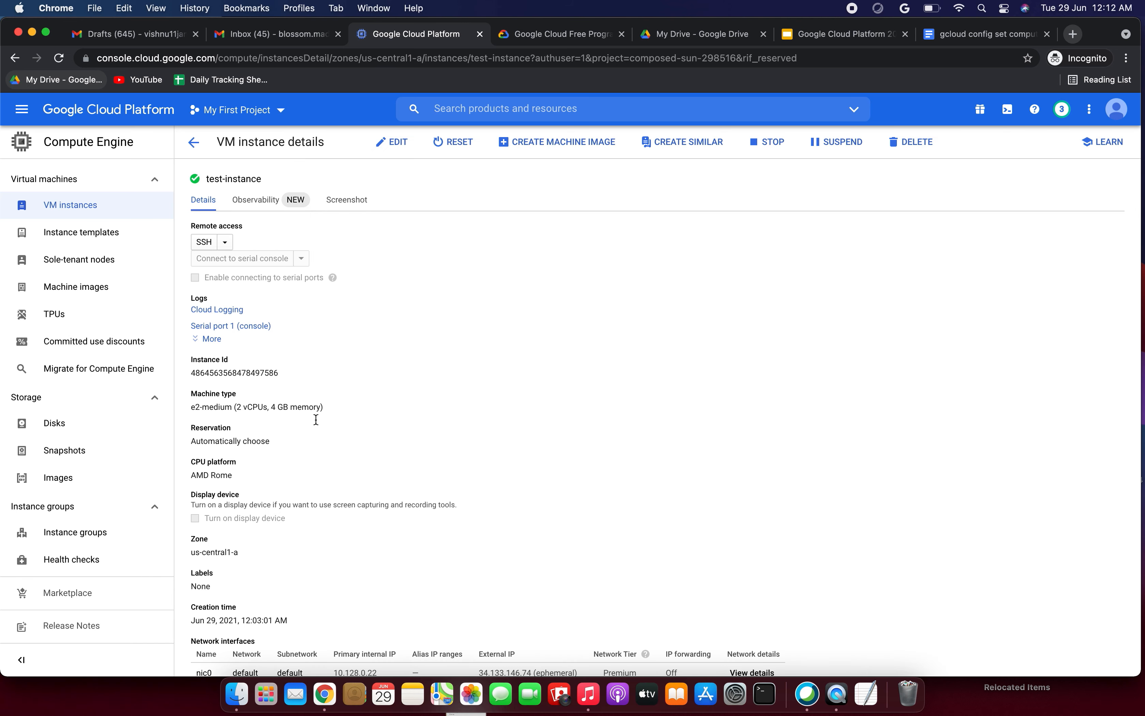
{"action": "scroll", "coordinate": [320, 424], "scroll_direction": "down", "scroll_amount": 10}
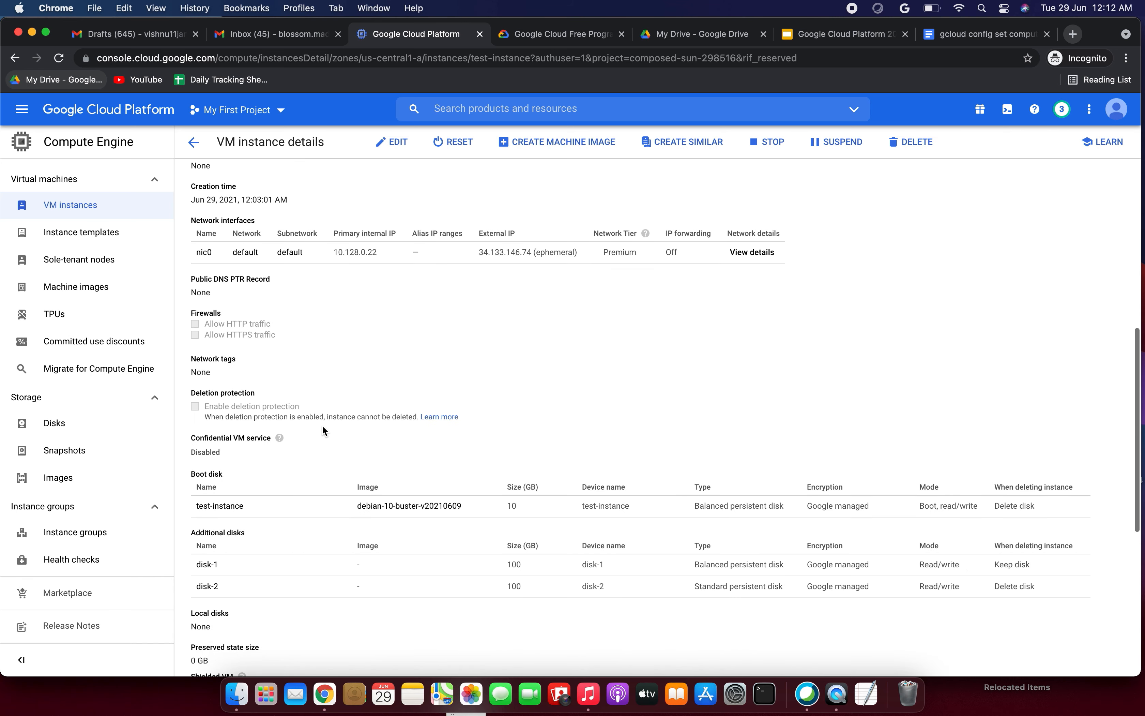
{"action": "scroll", "coordinate": [260, 559], "scroll_direction": "down", "scroll_amount": 3}
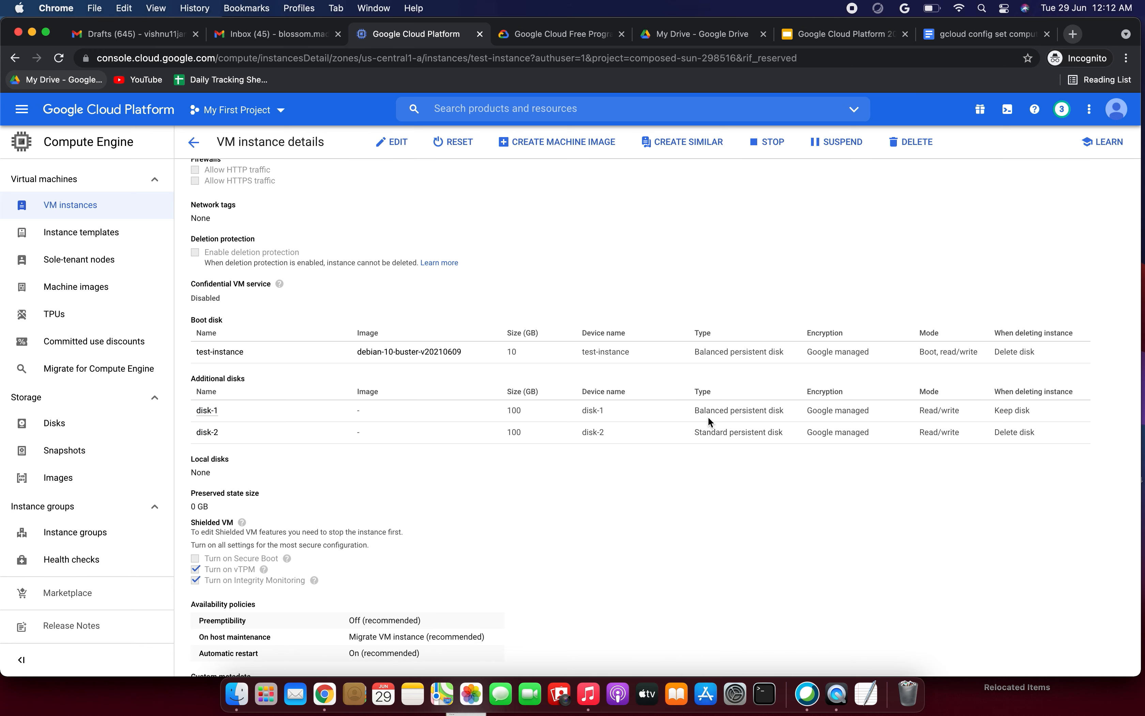
{"action": "left_click_drag", "start_coordinate": [735, 432], "coordinate": [764, 432]}
{"action": "left_click_drag", "start_coordinate": [1001, 392], "coordinate": [1059, 392]}
{"action": "left_click", "coordinate": [1015, 410]}
{"action": "left_click_drag", "start_coordinate": [1005, 432], "coordinate": [1037, 432]}
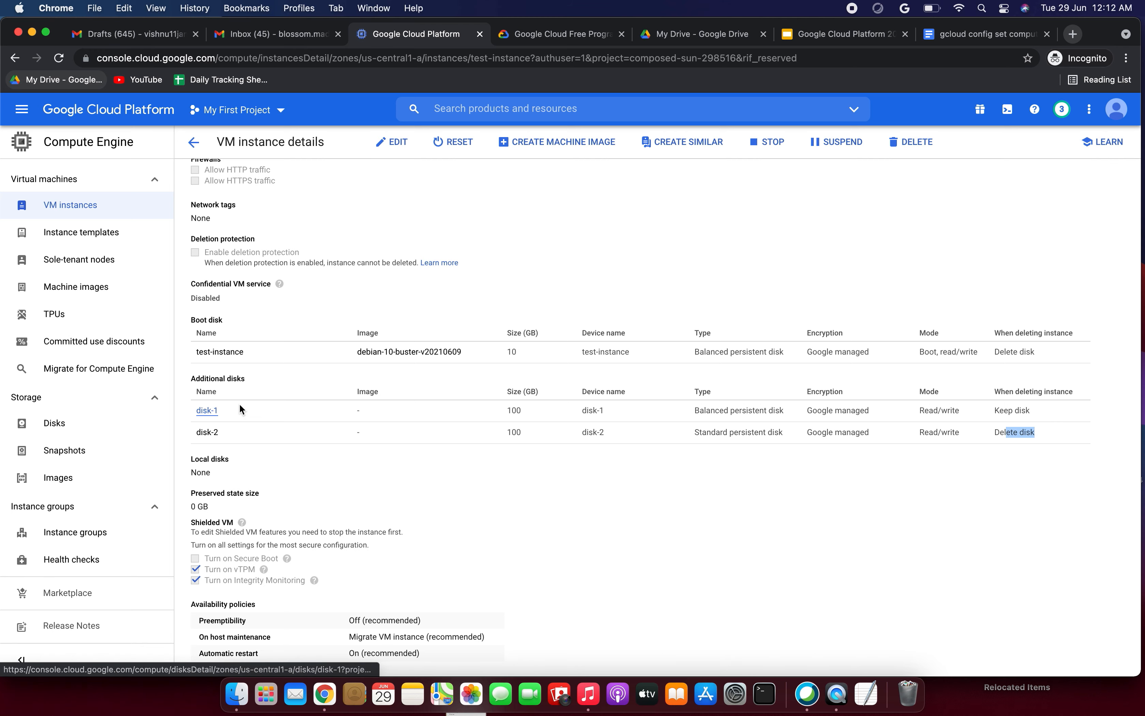
Step: Look over the rest of the instance details and open the Disks list to check which instance uses each disk
{"action": "scroll", "coordinate": [258, 411], "scroll_direction": "up", "scroll_amount": 10}
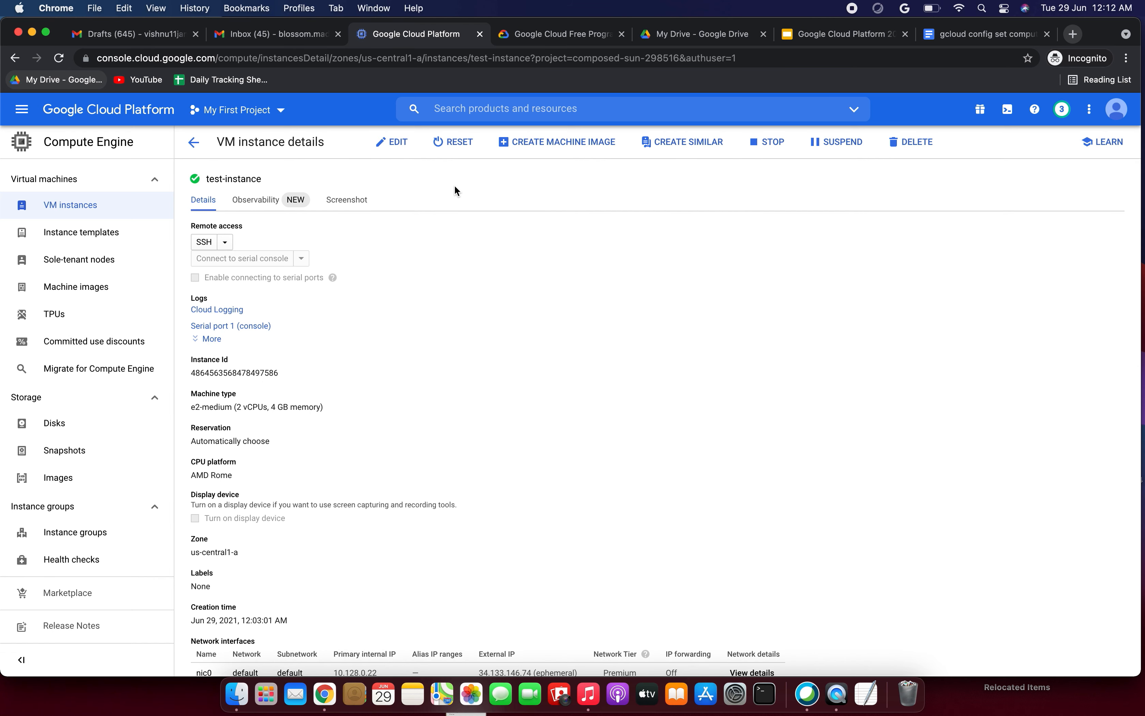
{"action": "scroll", "coordinate": [507, 256], "scroll_direction": "down", "scroll_amount": 2}
{"action": "scroll", "coordinate": [508, 256], "scroll_direction": "down", "scroll_amount": 5}
{"action": "scroll", "coordinate": [507, 256], "scroll_direction": "up", "scroll_amount": 2}
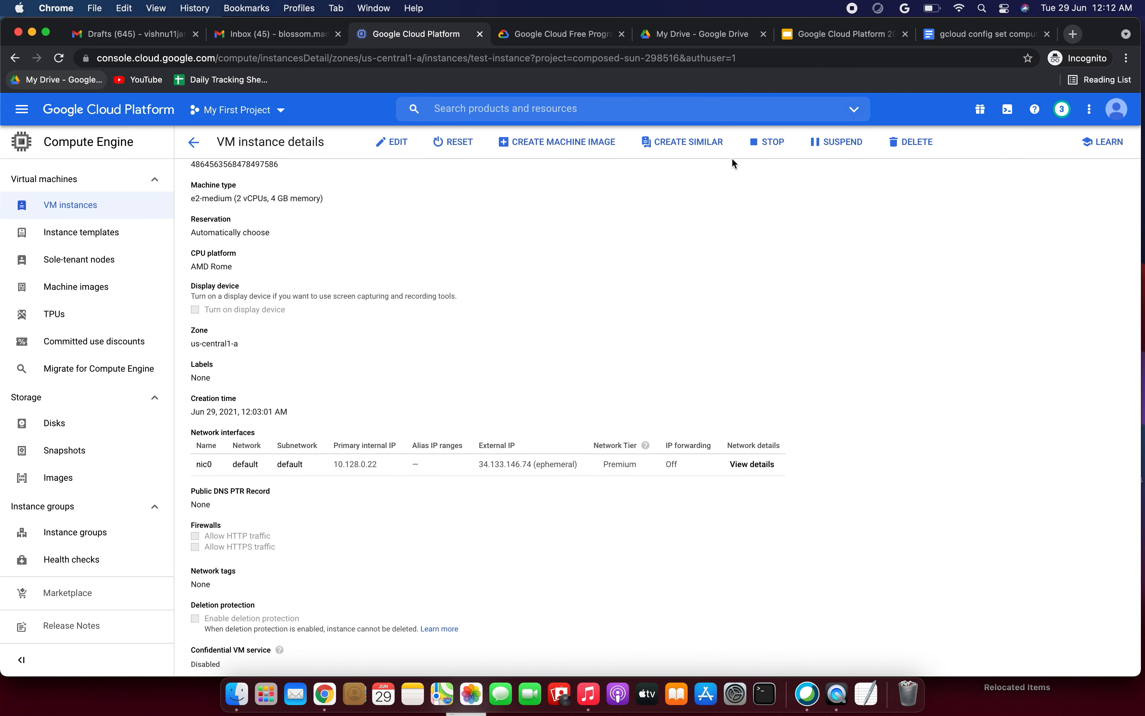
{"action": "left_click", "coordinate": [57, 431]}
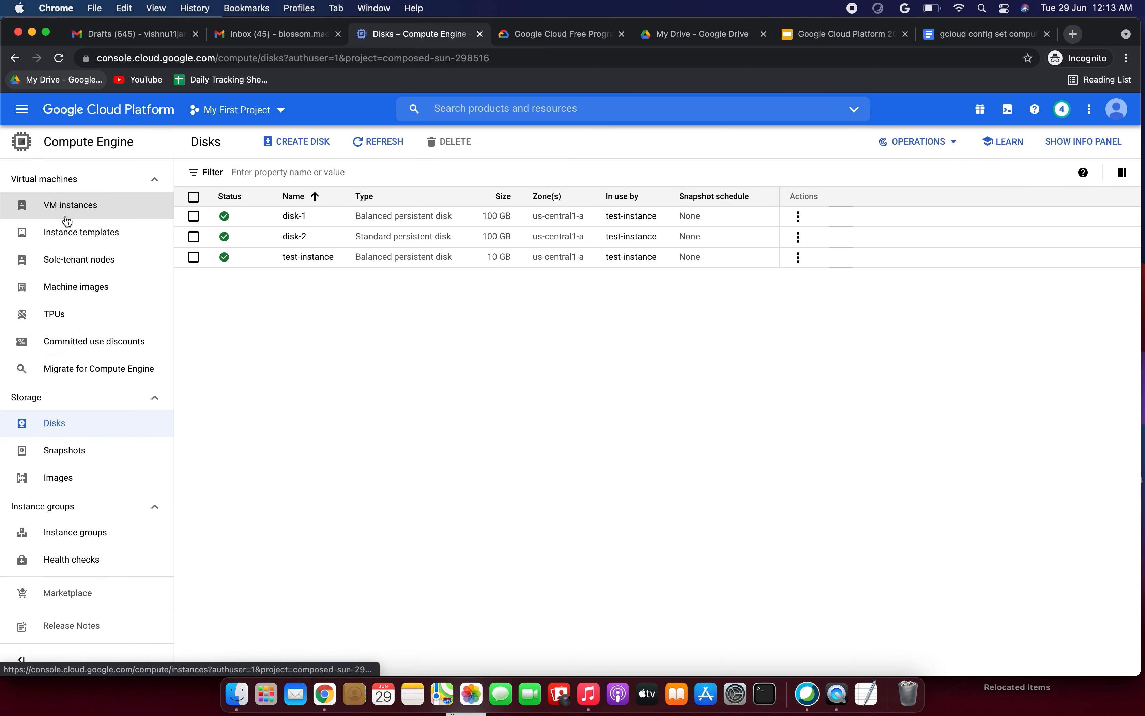
Step: Delete test-instance from the VM instances list and refresh the list
{"action": "left_click", "coordinate": [114, 207]}
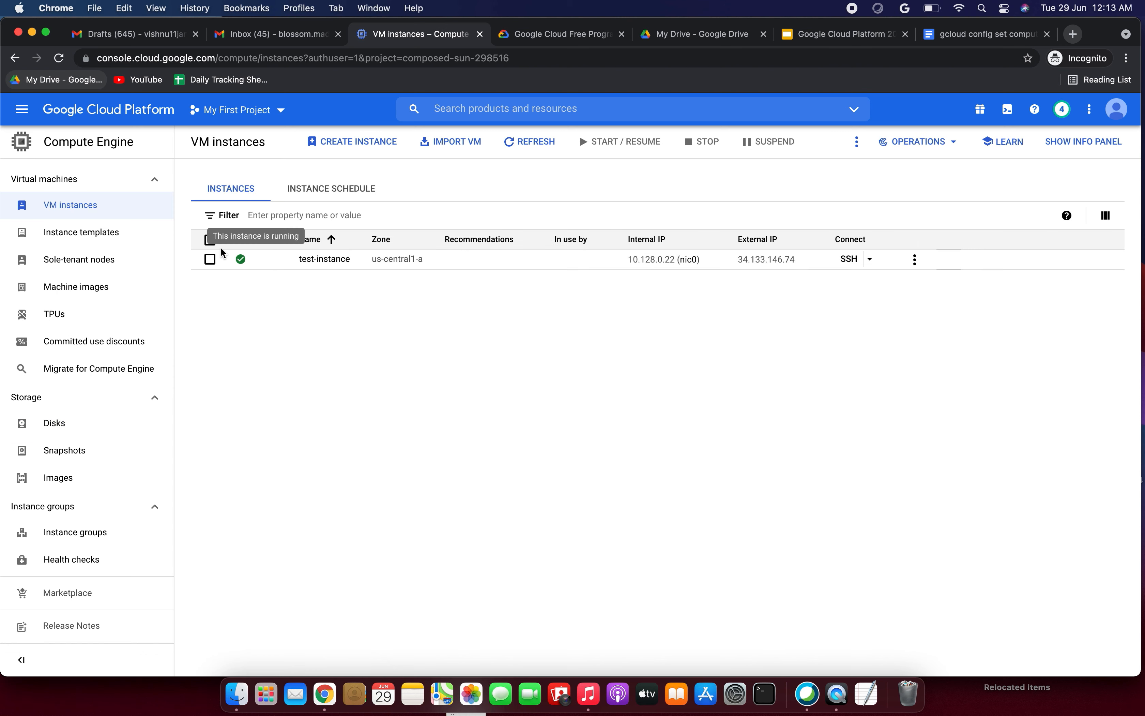
{"action": "left_click", "coordinate": [211, 260]}
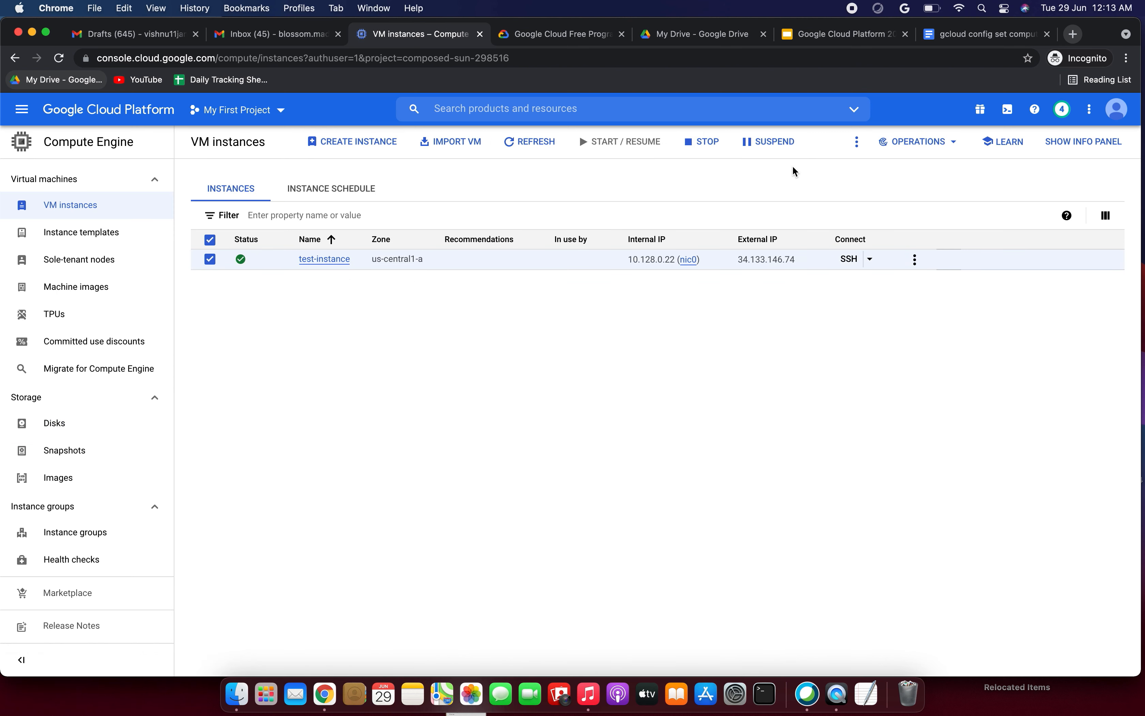
{"action": "left_click", "coordinate": [914, 259]}
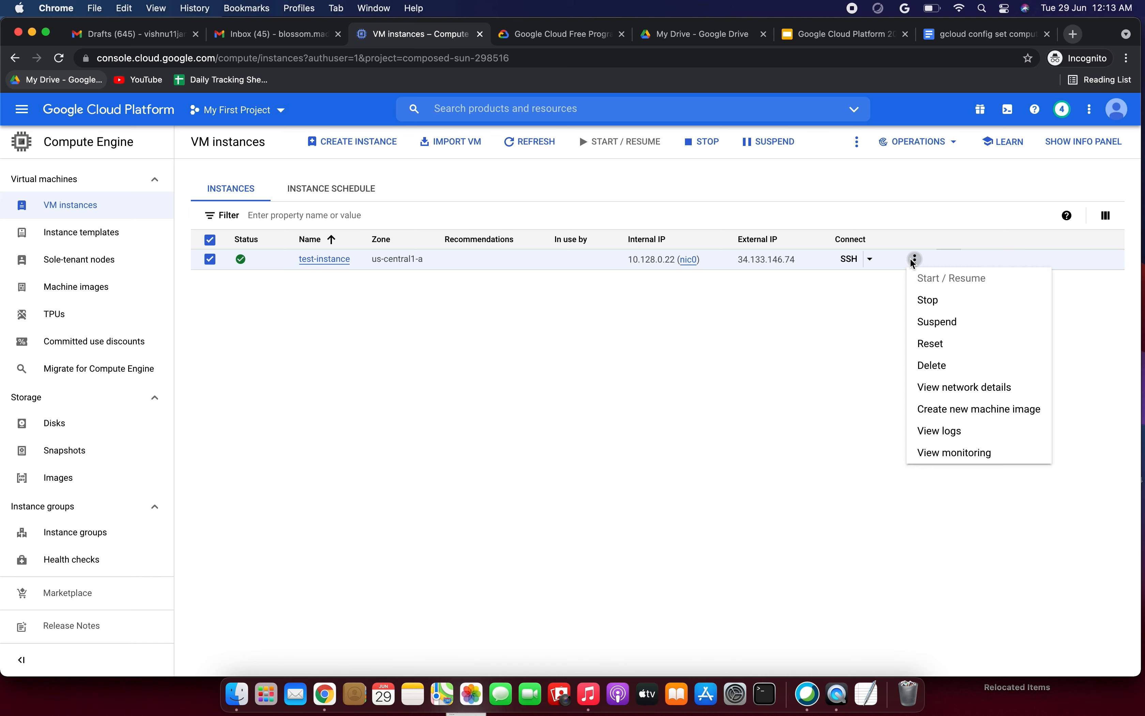
{"action": "left_click", "coordinate": [934, 364]}
{"action": "left_click", "coordinate": [729, 433]}
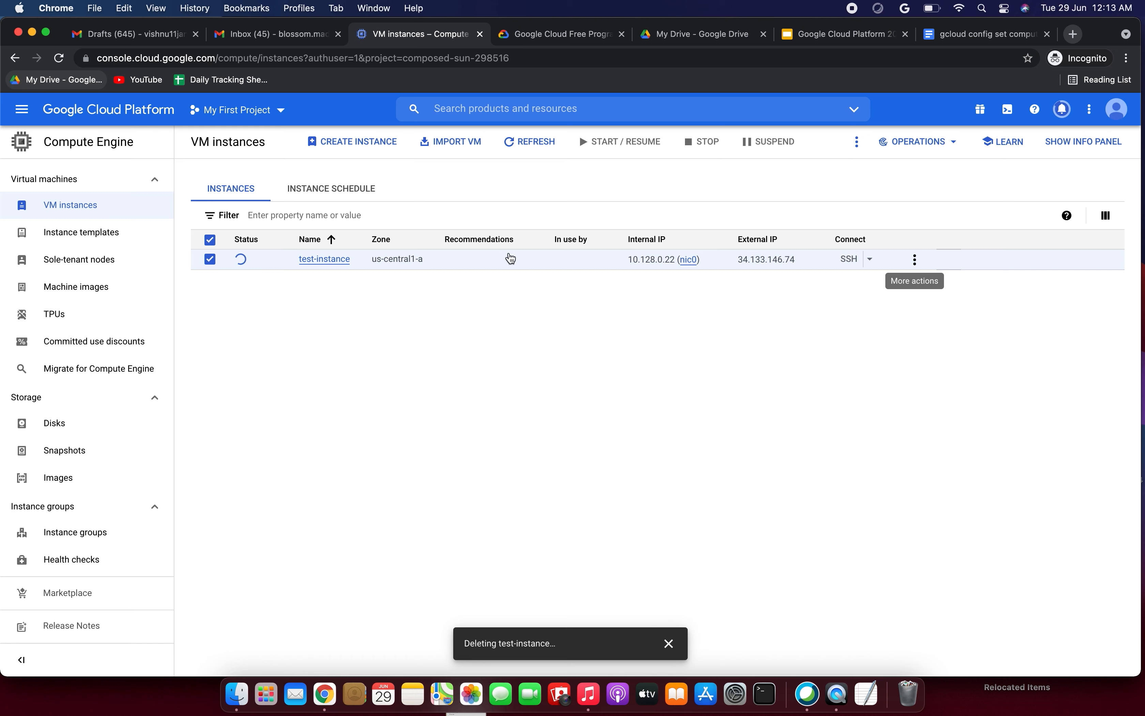
{"action": "left_click", "coordinate": [522, 144]}
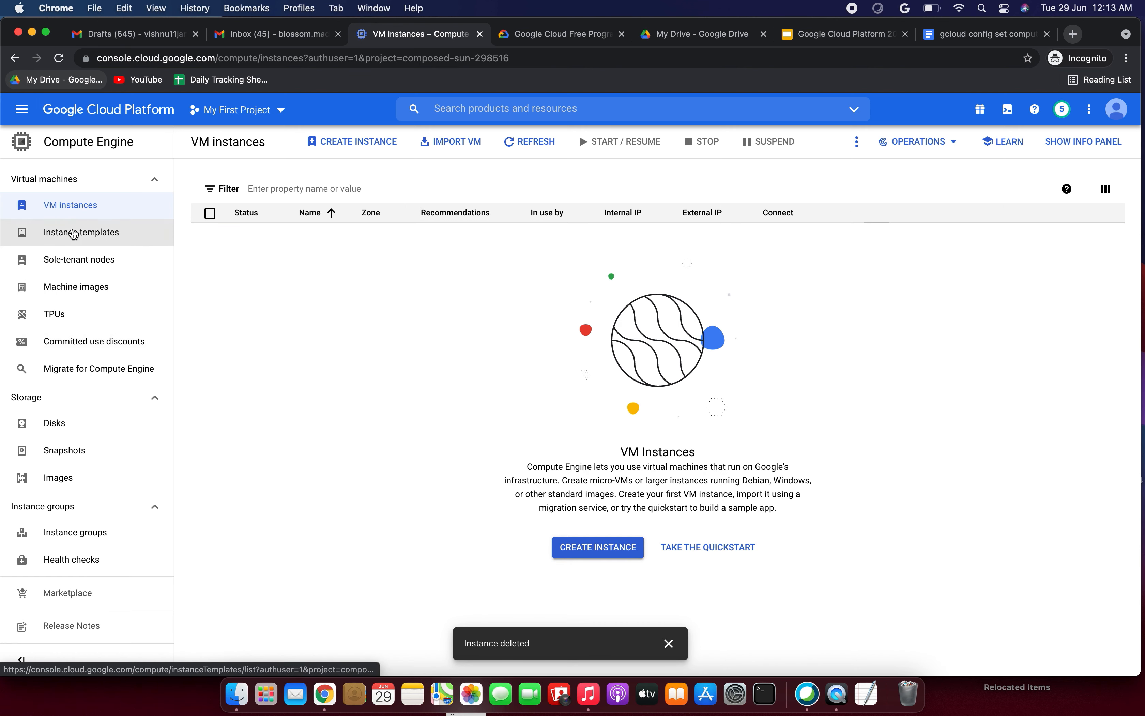
Step: Refresh the Disks list and delete disk-1
{"action": "left_click", "coordinate": [70, 431]}
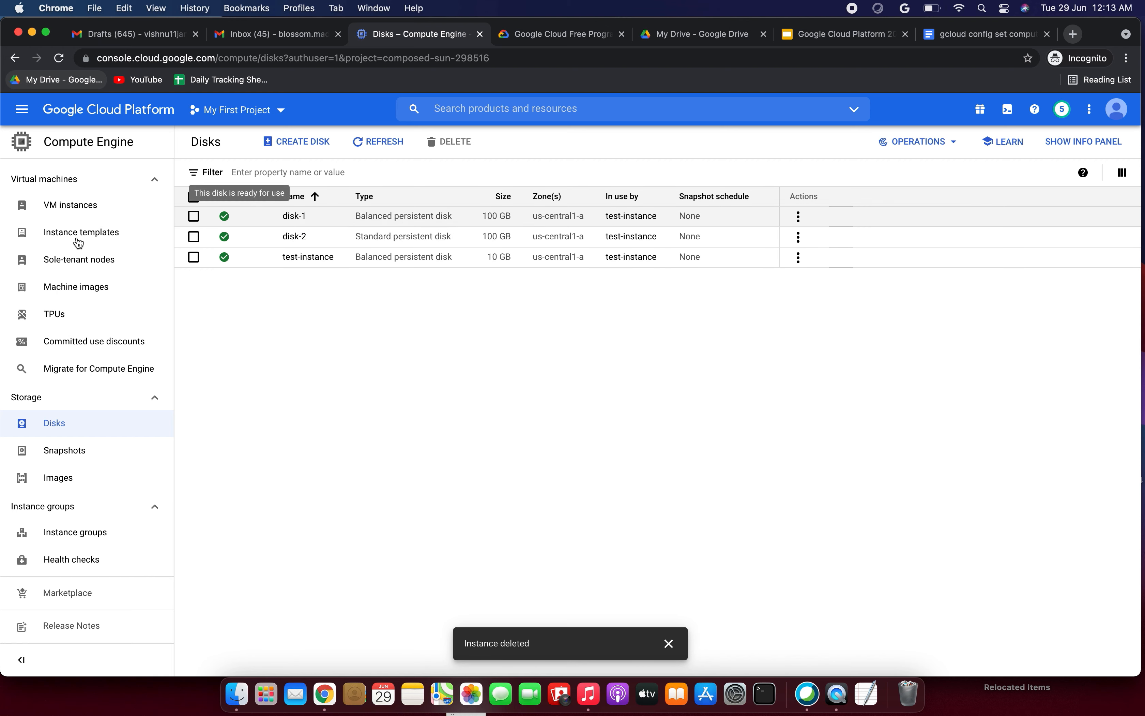
{"action": "left_click", "coordinate": [399, 145]}
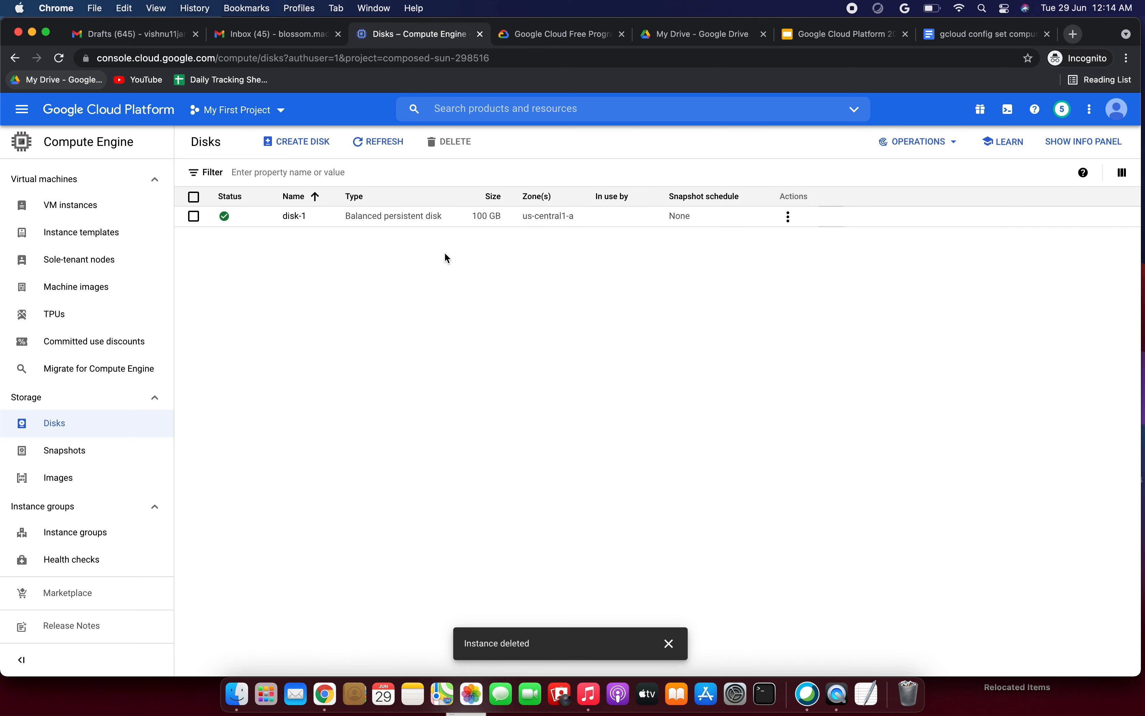
{"action": "left_click", "coordinate": [193, 215]}
{"action": "left_click", "coordinate": [453, 142]}
{"action": "left_click", "coordinate": [608, 409]}
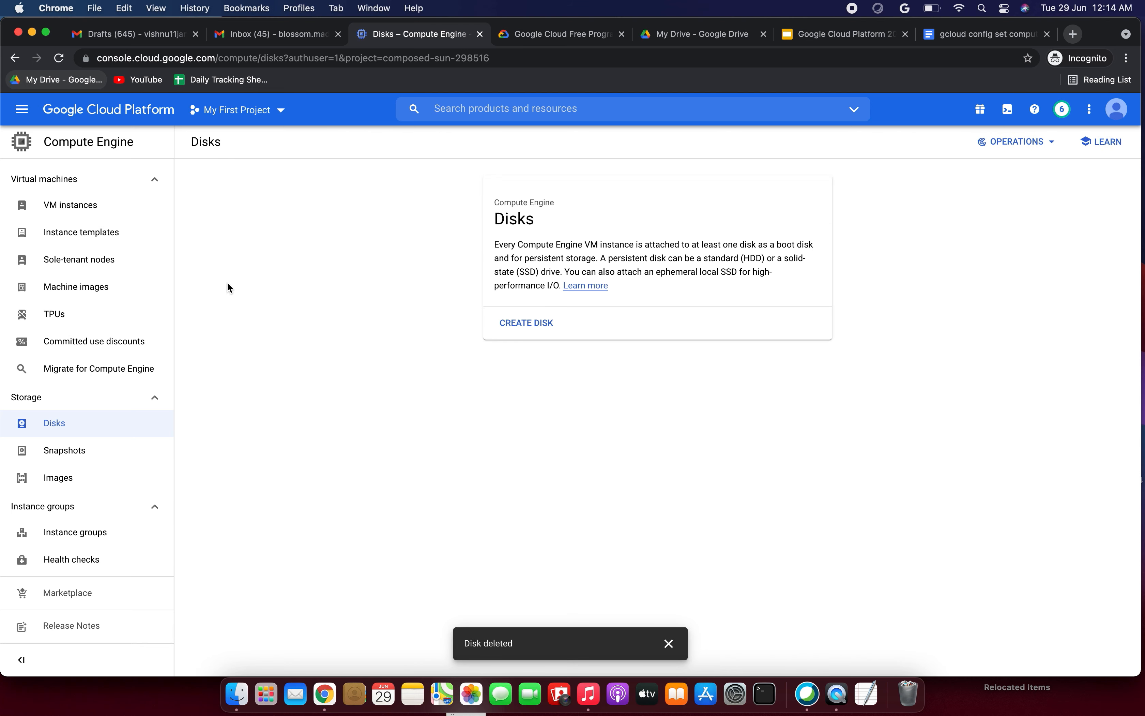
Step: Check the VM instances, Snapshots and Disks pages for leftover resources
{"action": "left_click", "coordinate": [90, 207]}
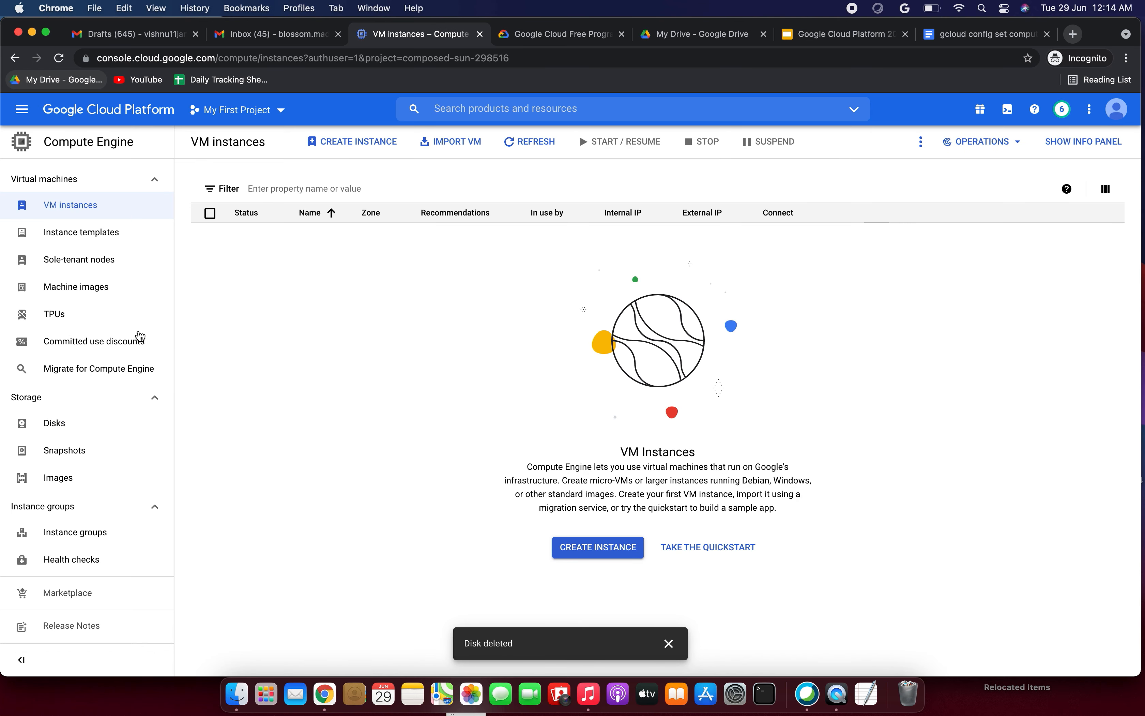
{"action": "left_click", "coordinate": [57, 450]}
{"action": "left_click", "coordinate": [61, 429]}
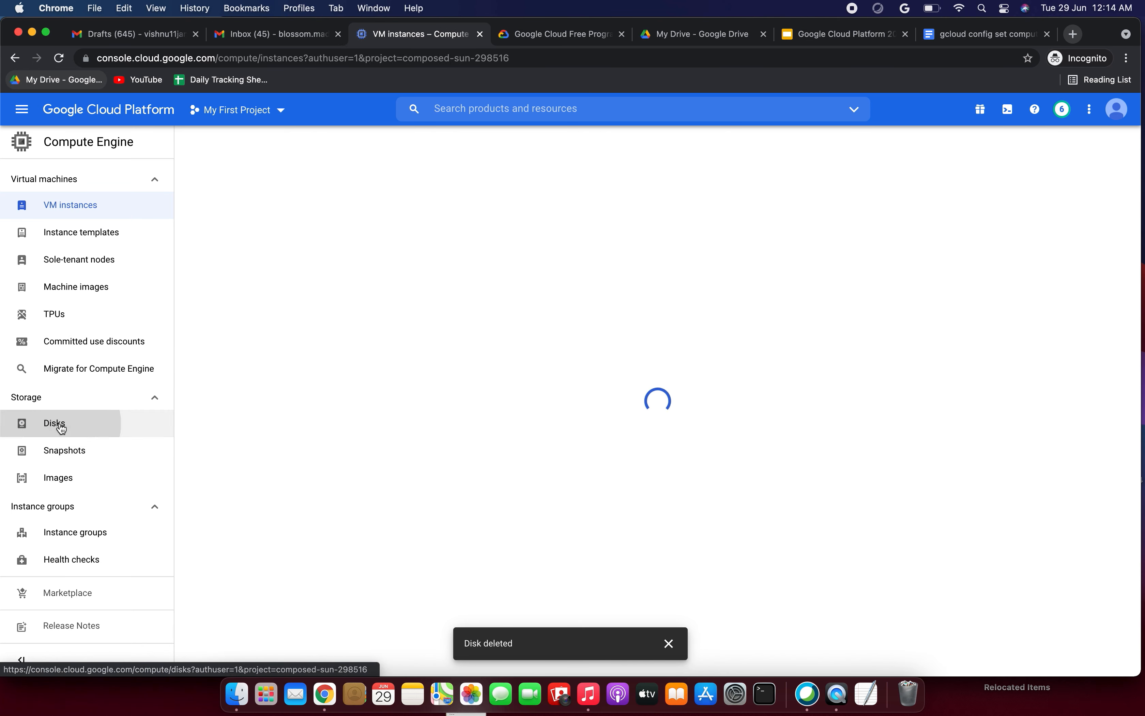